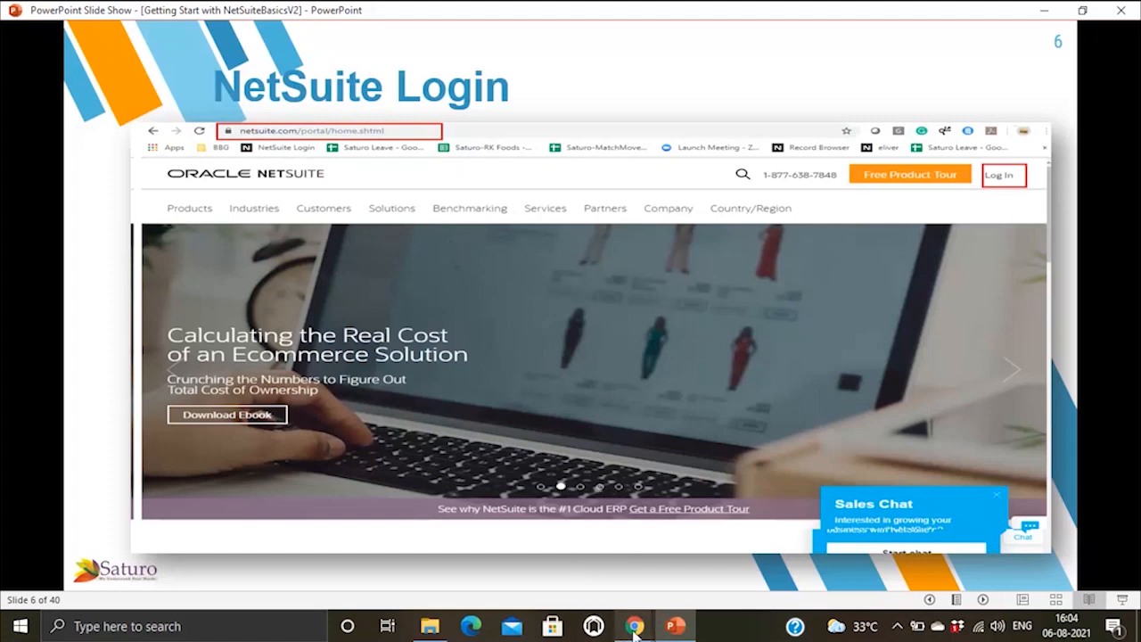
Step: Switch to the NetSuite homepage tab in Chrome and go to the Customer Login page
mouse_move(635, 631)
click(608, 561)
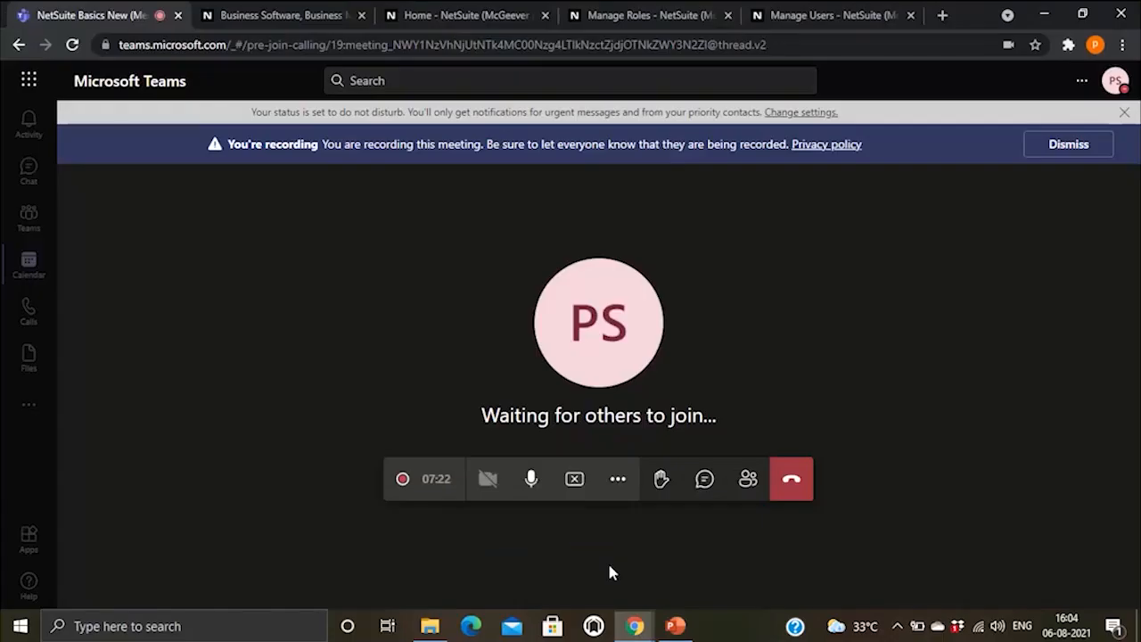
click(243, 24)
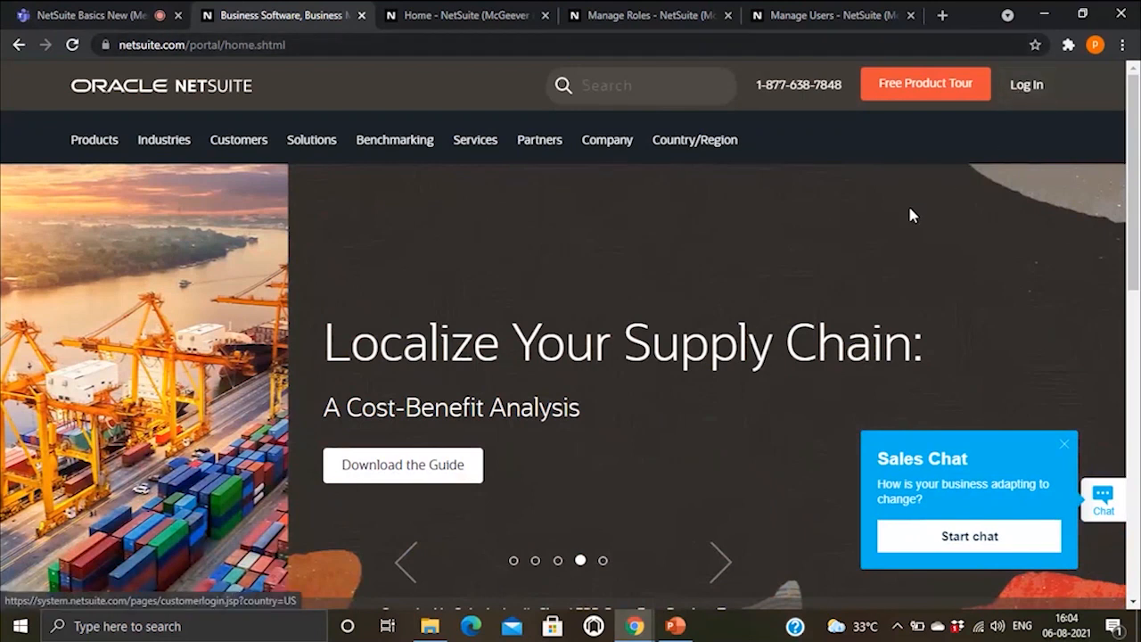
click(1031, 91)
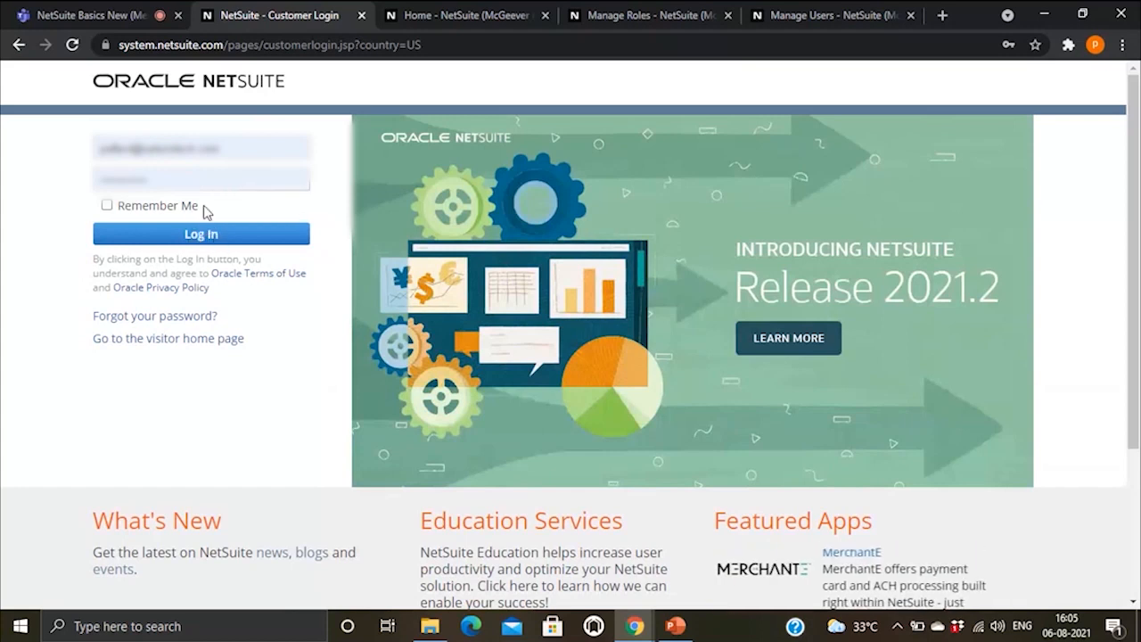
Step: Check and uncheck Remember Me, then return to the 'NetSuite Login' slide
click(107, 206)
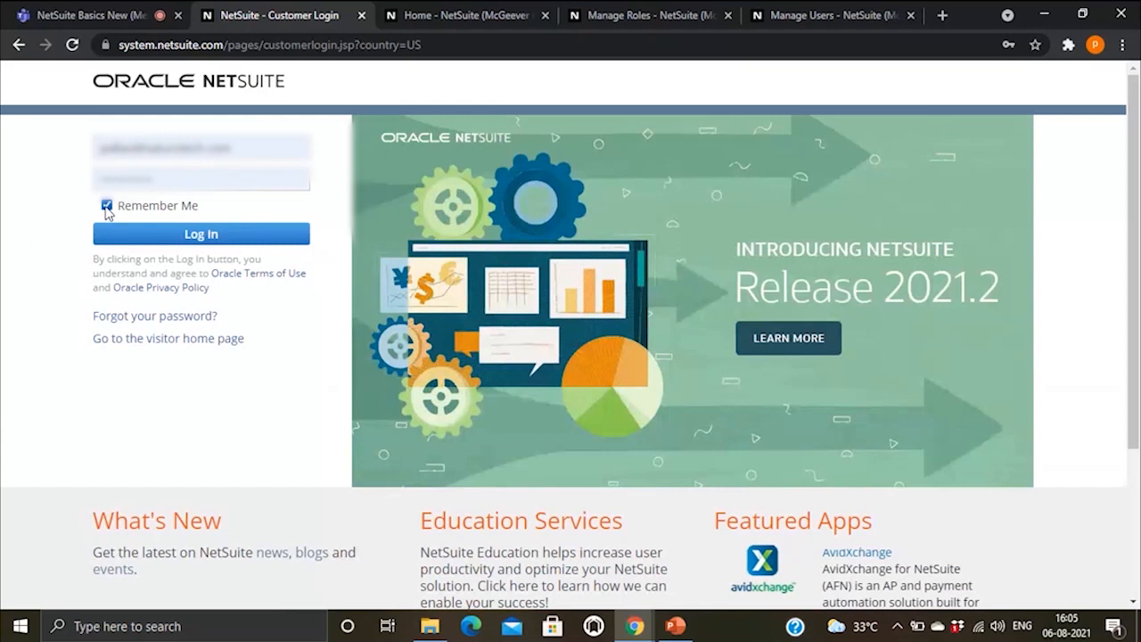
click(107, 206)
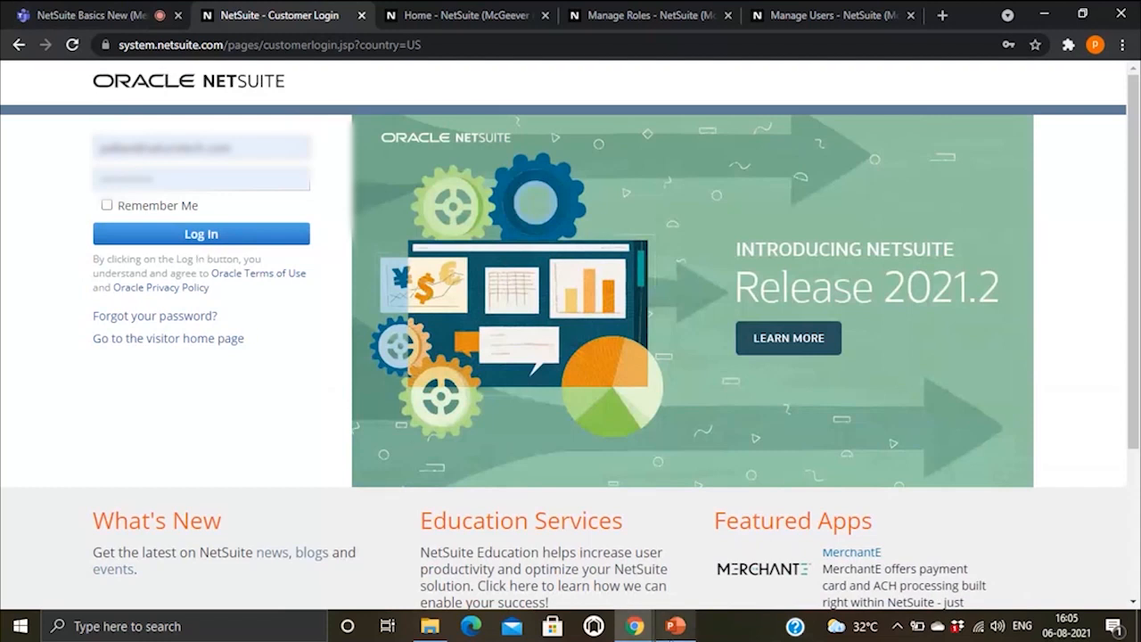
click(676, 627)
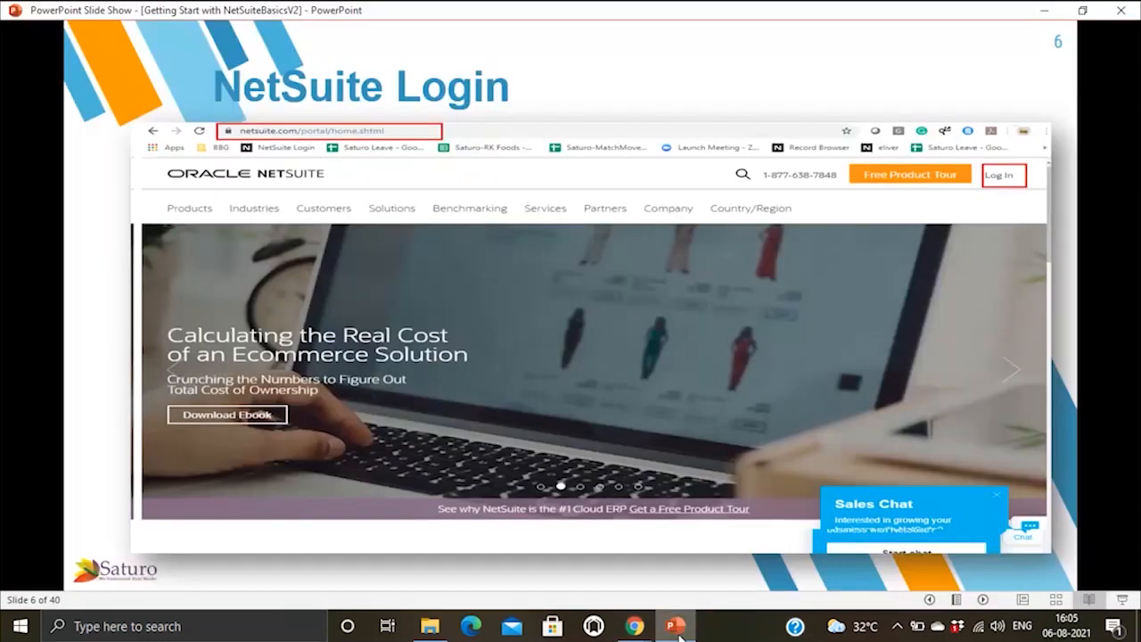
Step: Show slides 7 and 8, 'Enter the Credentials' and 'NetSuite User Interface', then bring back the Customer Login page
click(525, 437)
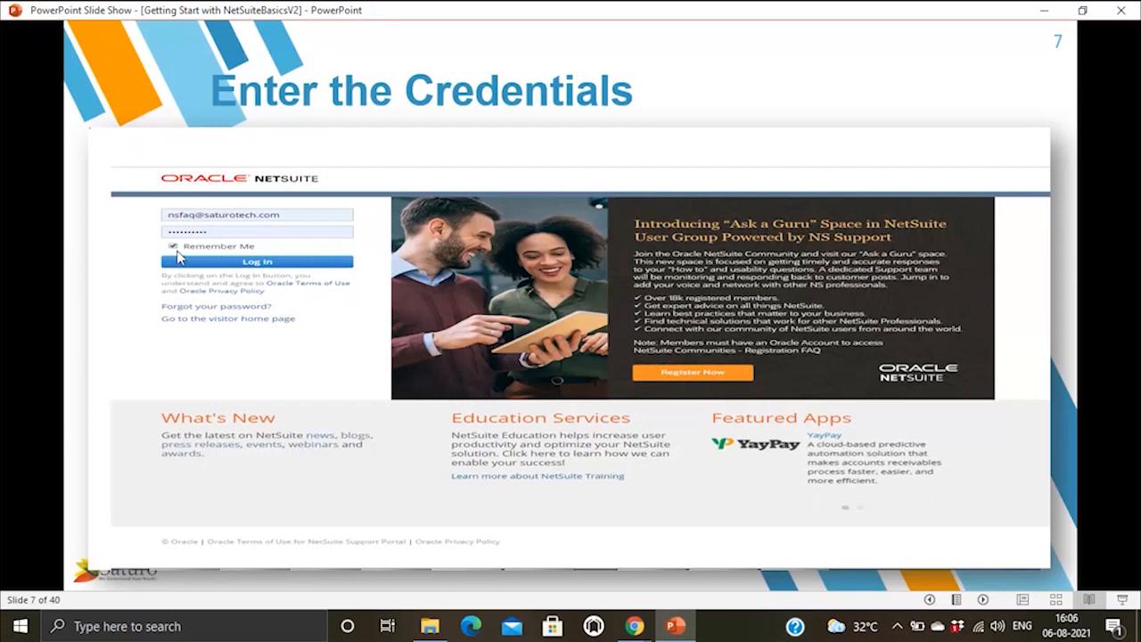
click(212, 305)
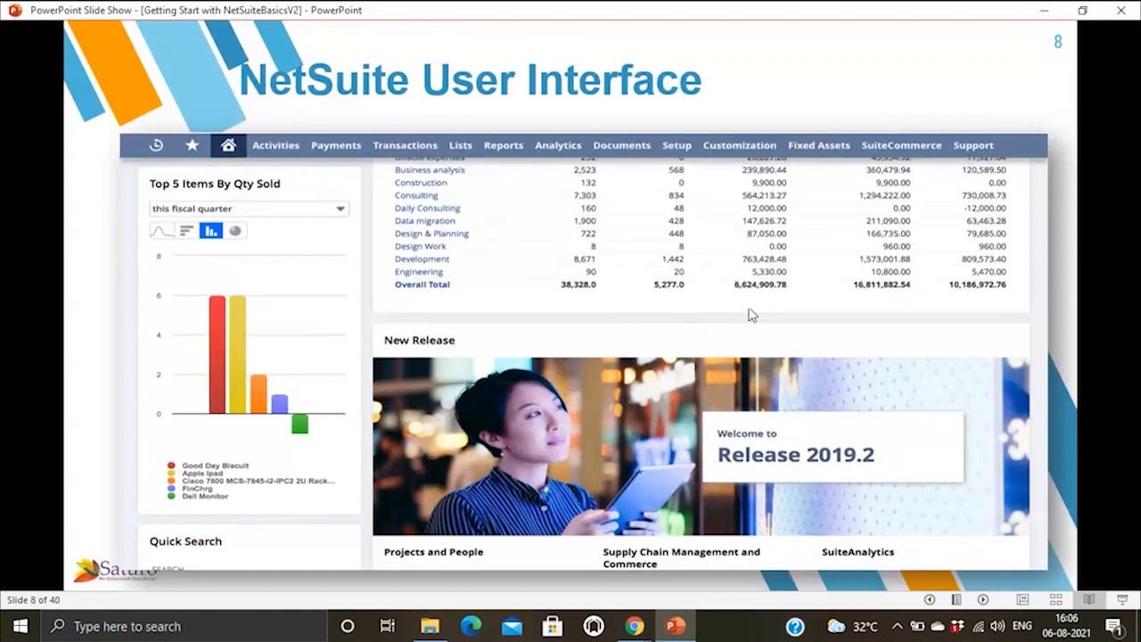
key(Right)
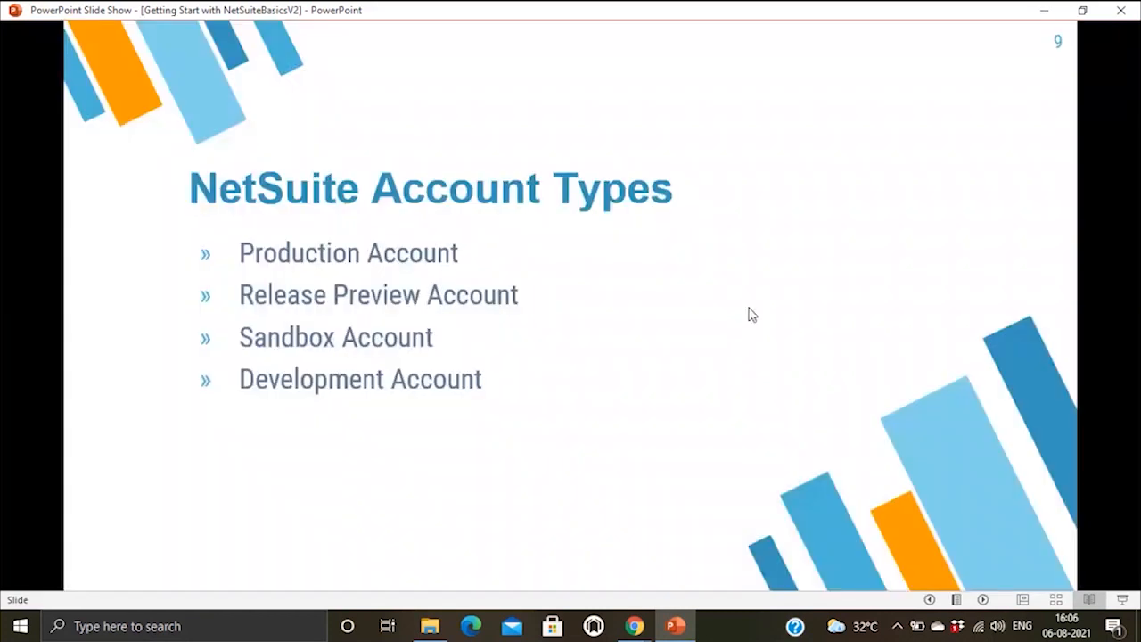
key(Left)
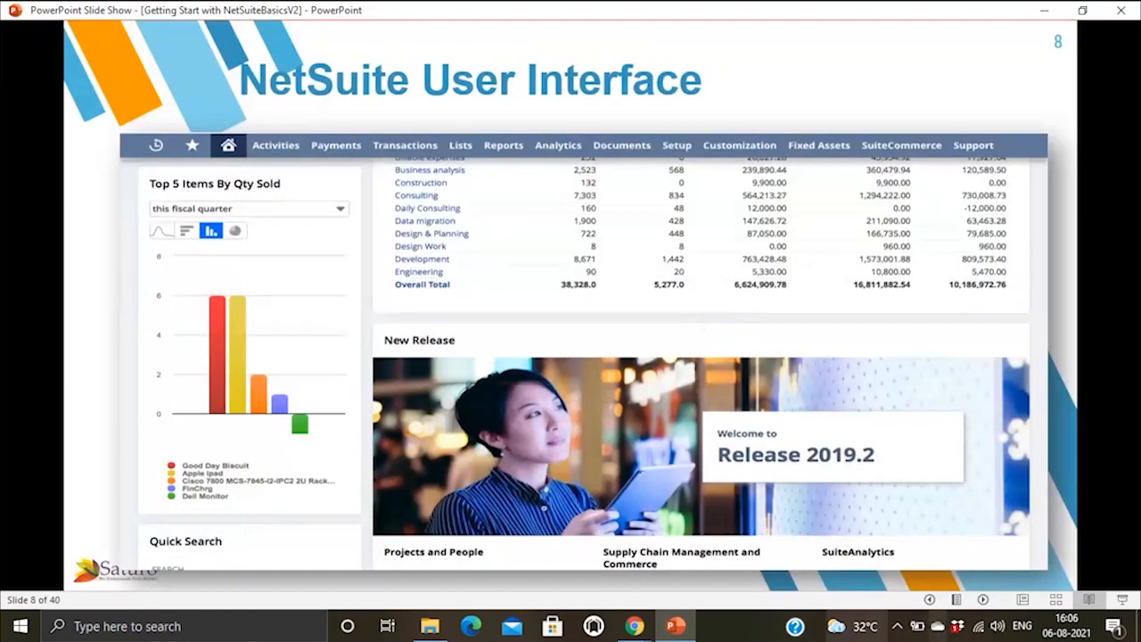
mouse_move(649, 633)
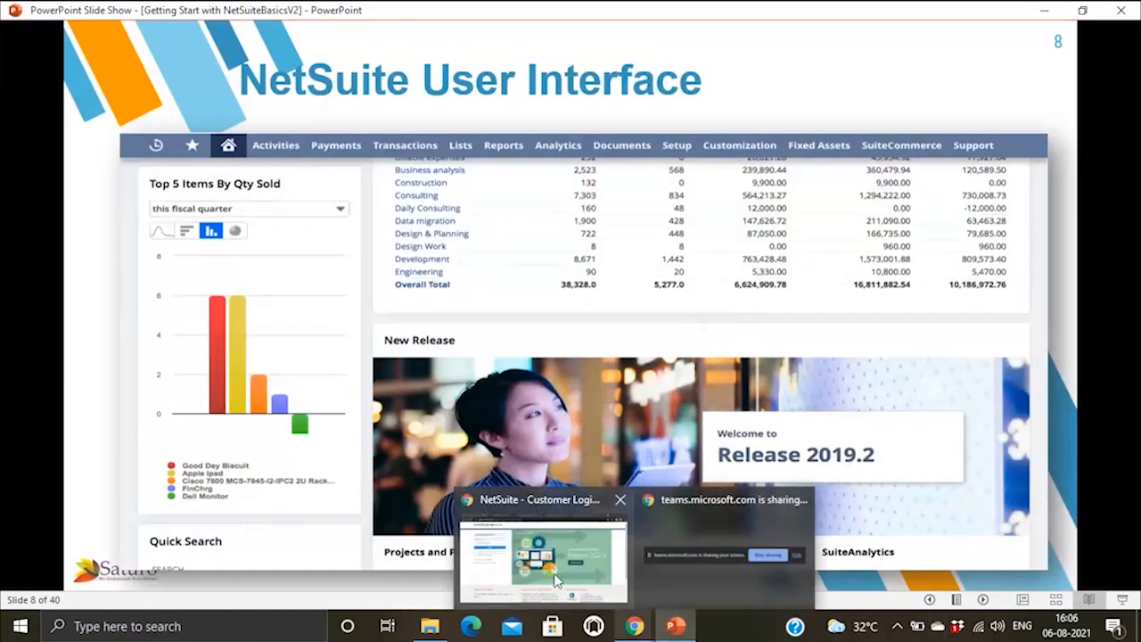
click(559, 579)
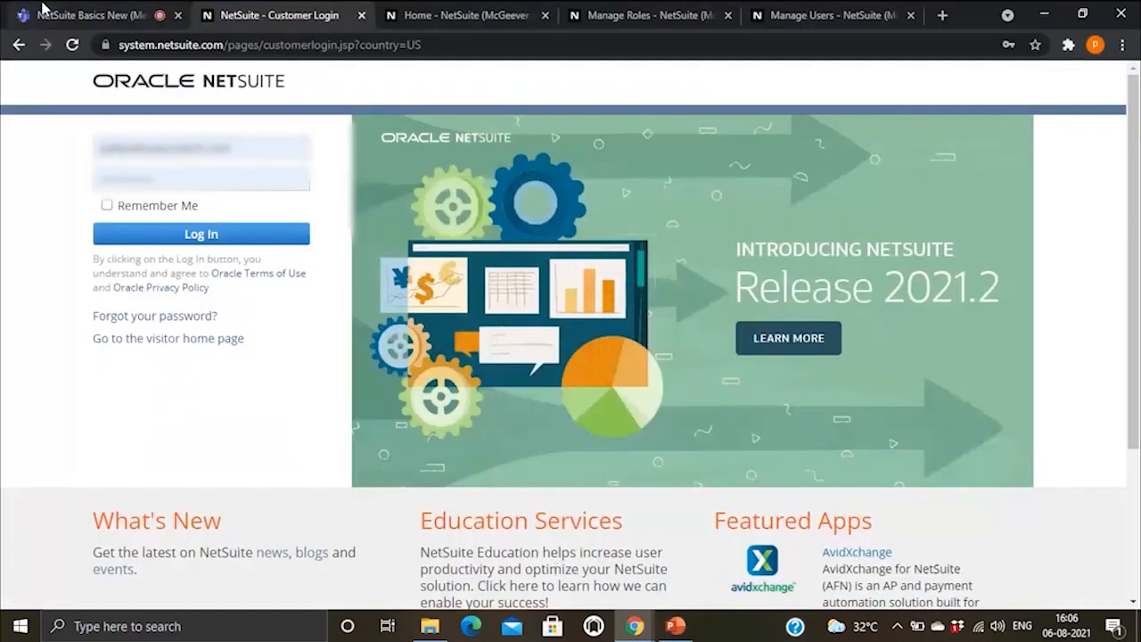
Step: Switch between the login page and Home dashboard tabs, ending on the Home dashboard
click(428, 13)
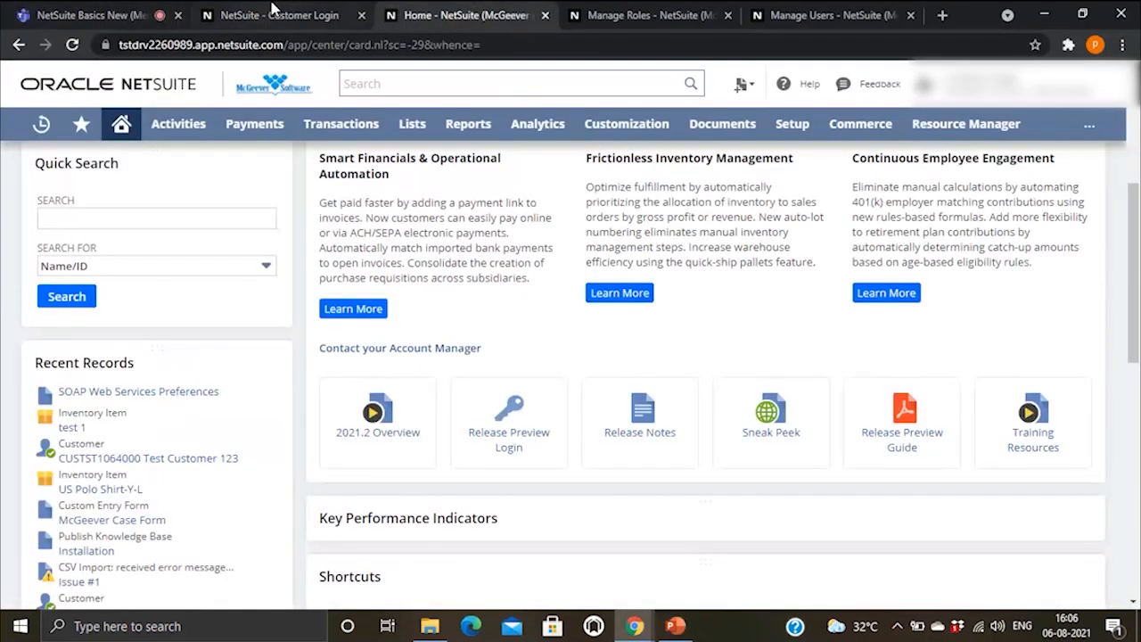
click(272, 11)
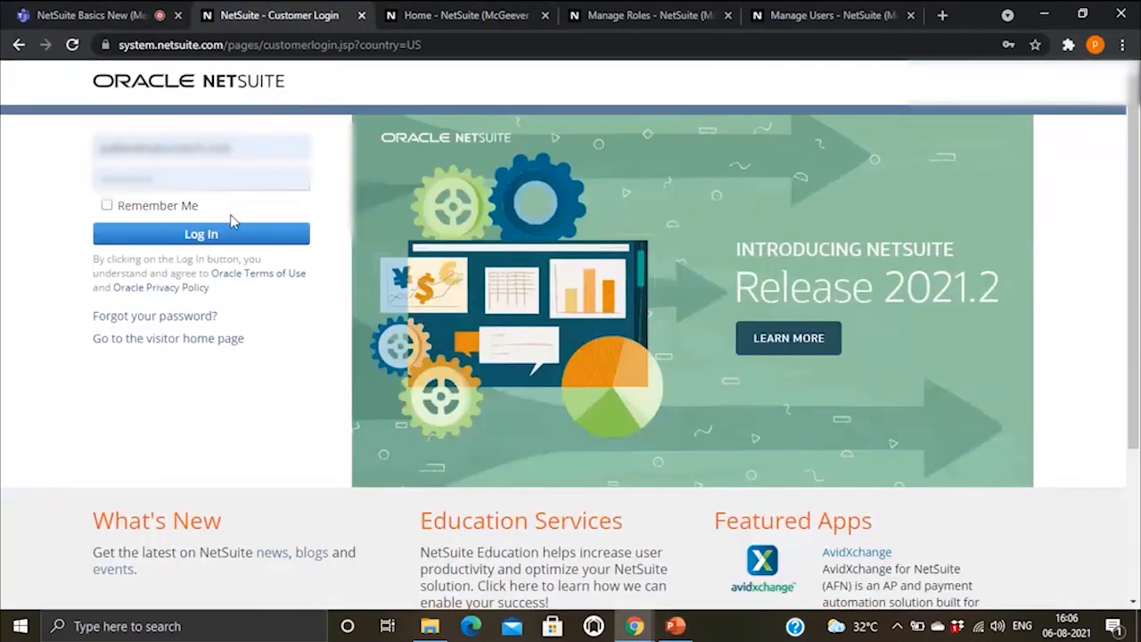
click(421, 13)
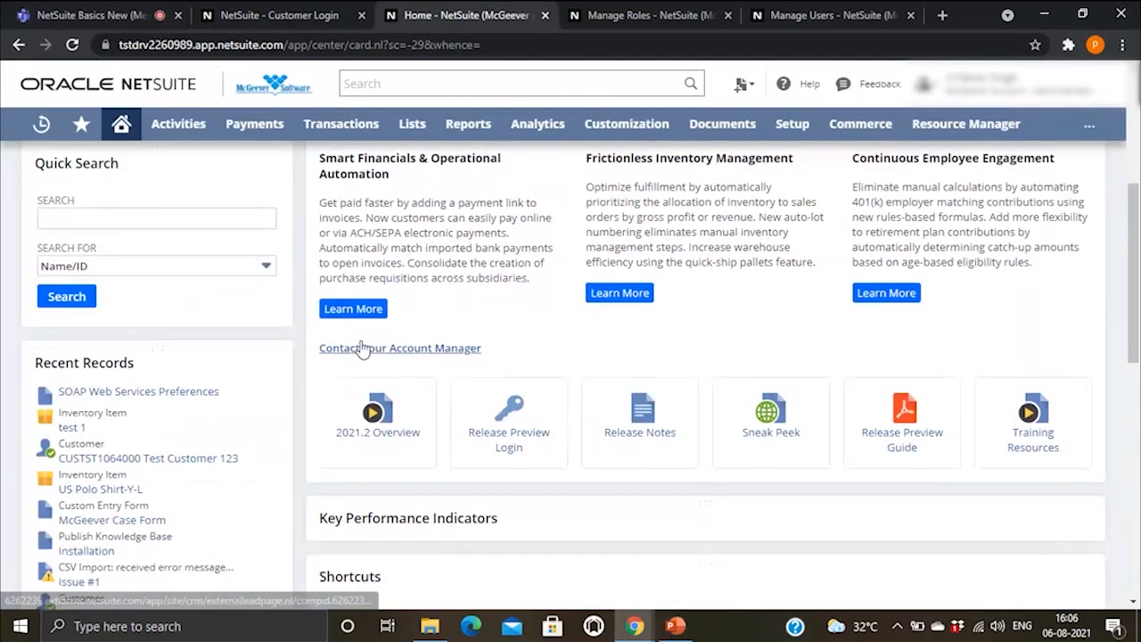
Step: Scroll through the home dashboard, then return to slide 8, 'NetSuite User Interface'
scroll(368, 352, up, 3)
scroll(370, 355, up, 2)
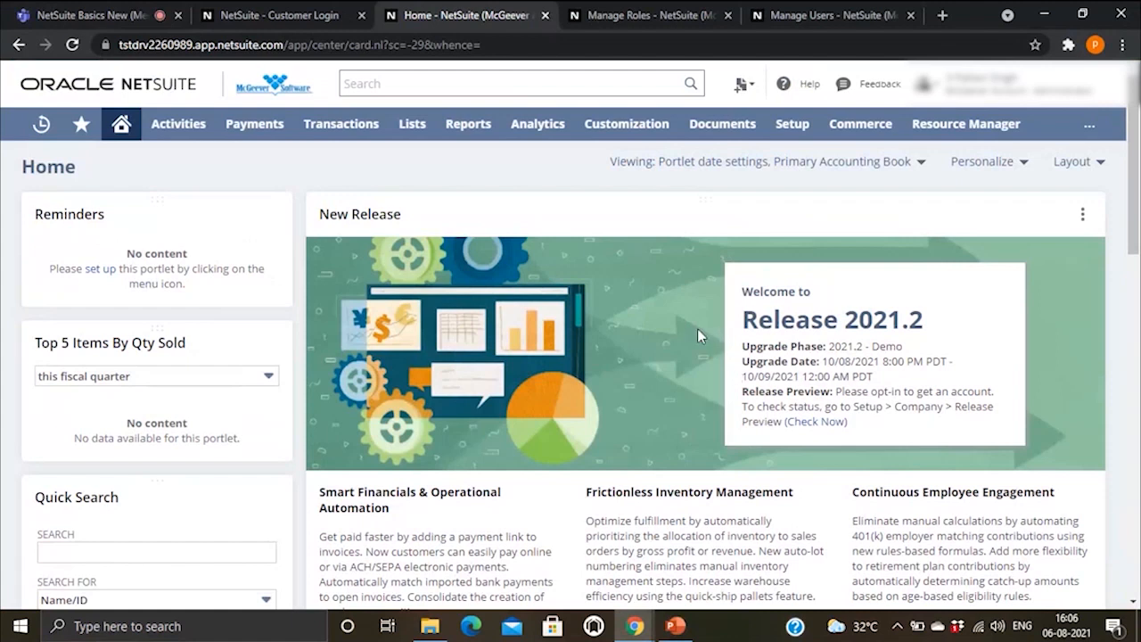
mouse_move(84, 271)
scroll(134, 395, down, 1)
scroll(179, 393, down, 2)
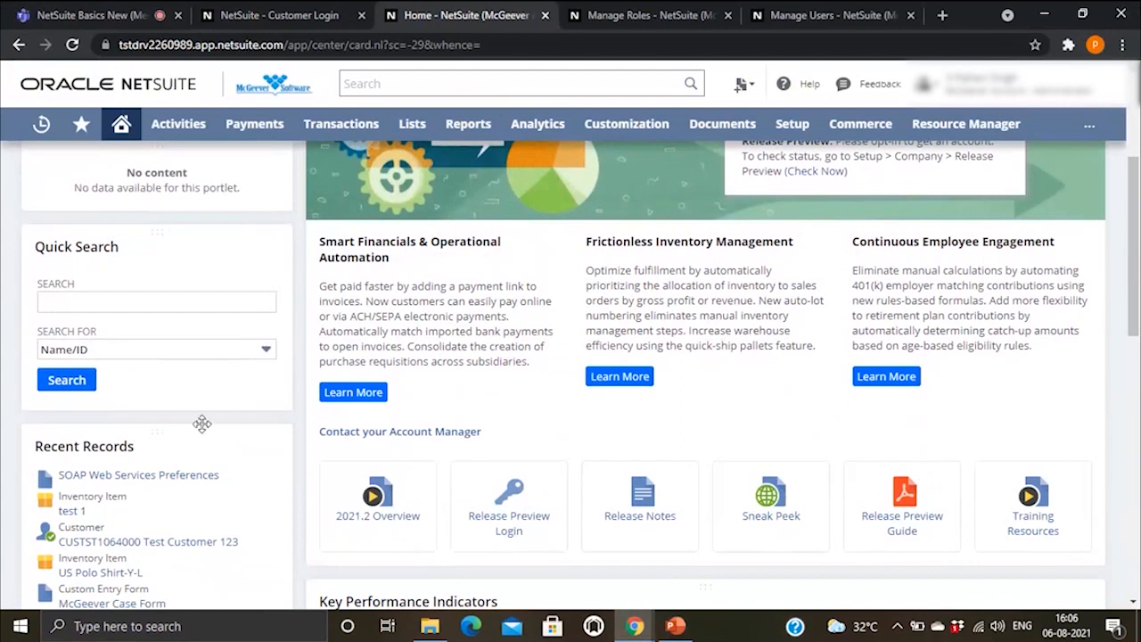
scroll(145, 479, down, 1)
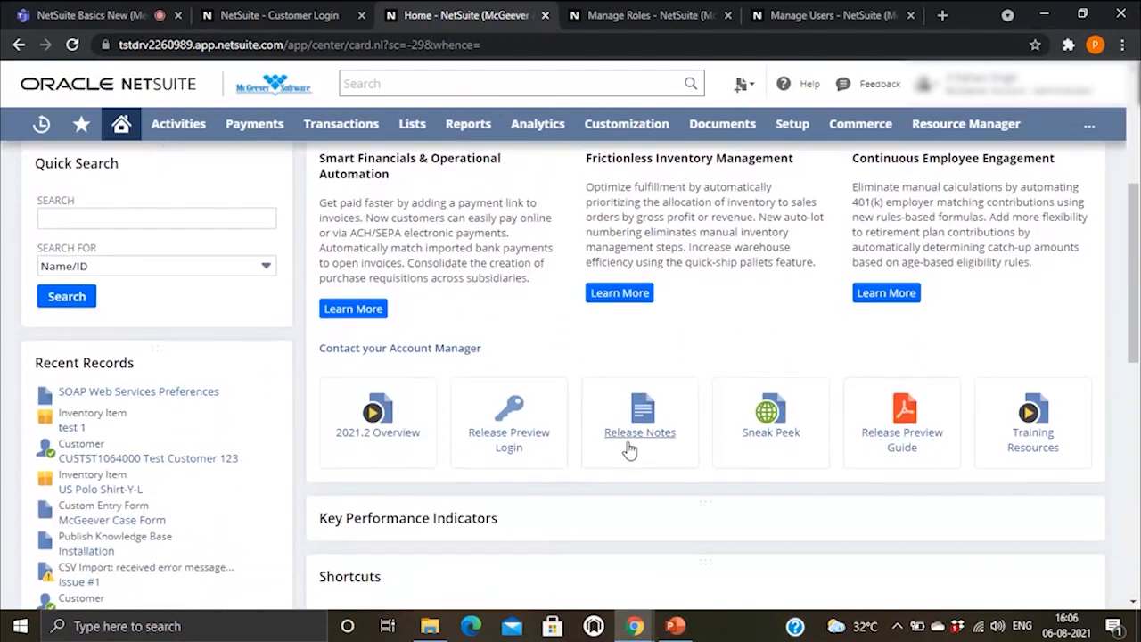
scroll(629, 450, up, 3)
scroll(511, 363, up, 1)
mouse_move(675, 626)
click(665, 595)
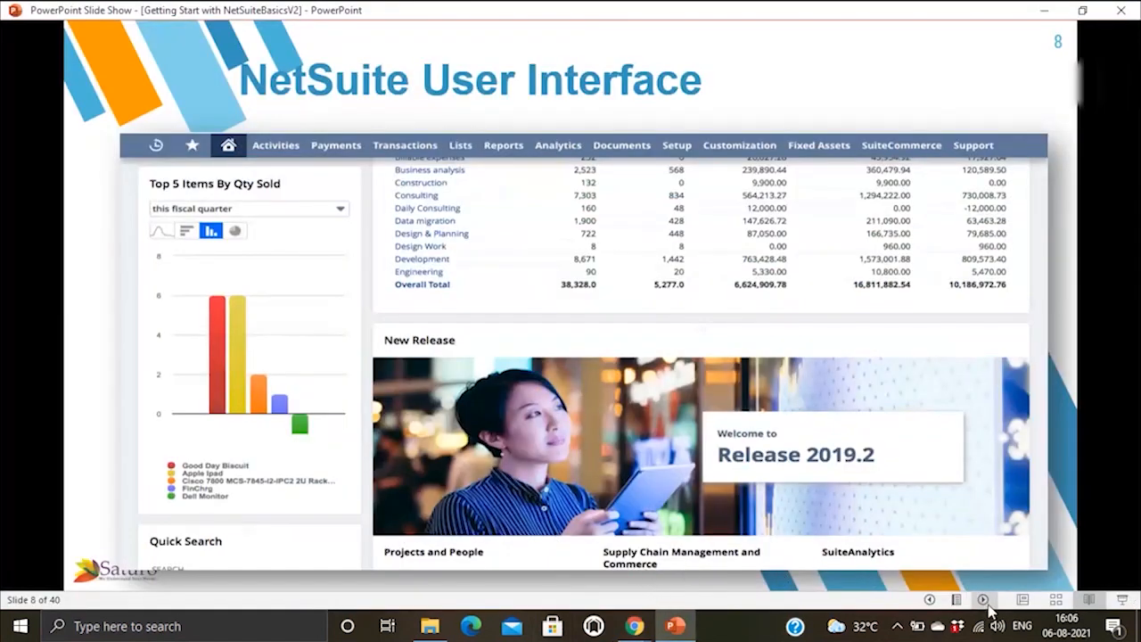
Step: Bring the NetSuite Home window back in front of the slide show
mouse_move(635, 630)
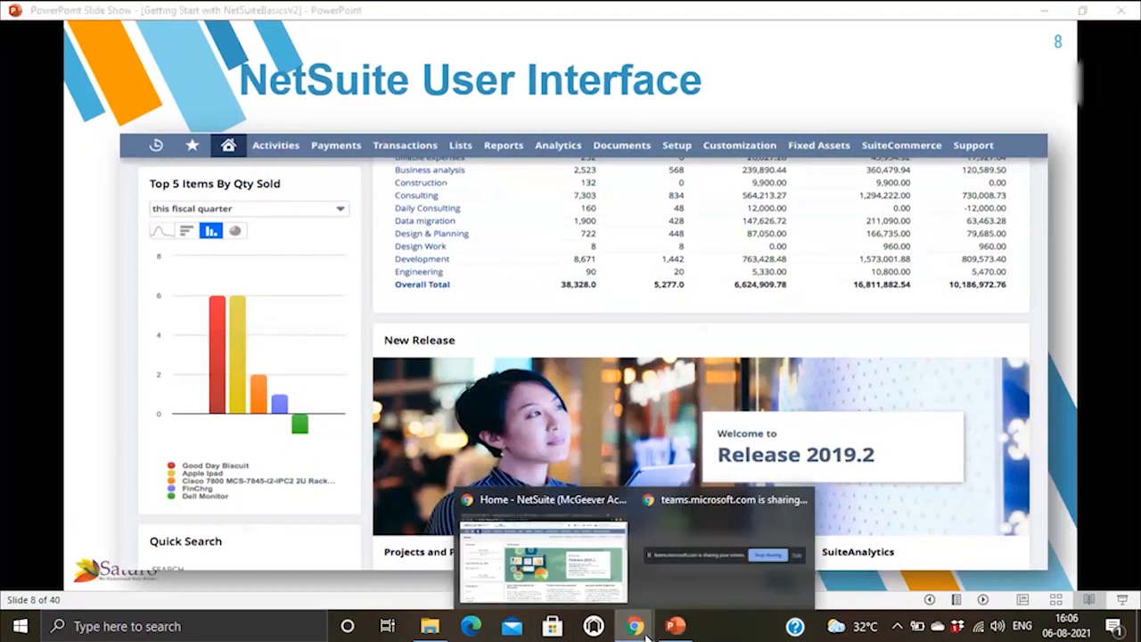
click(547, 572)
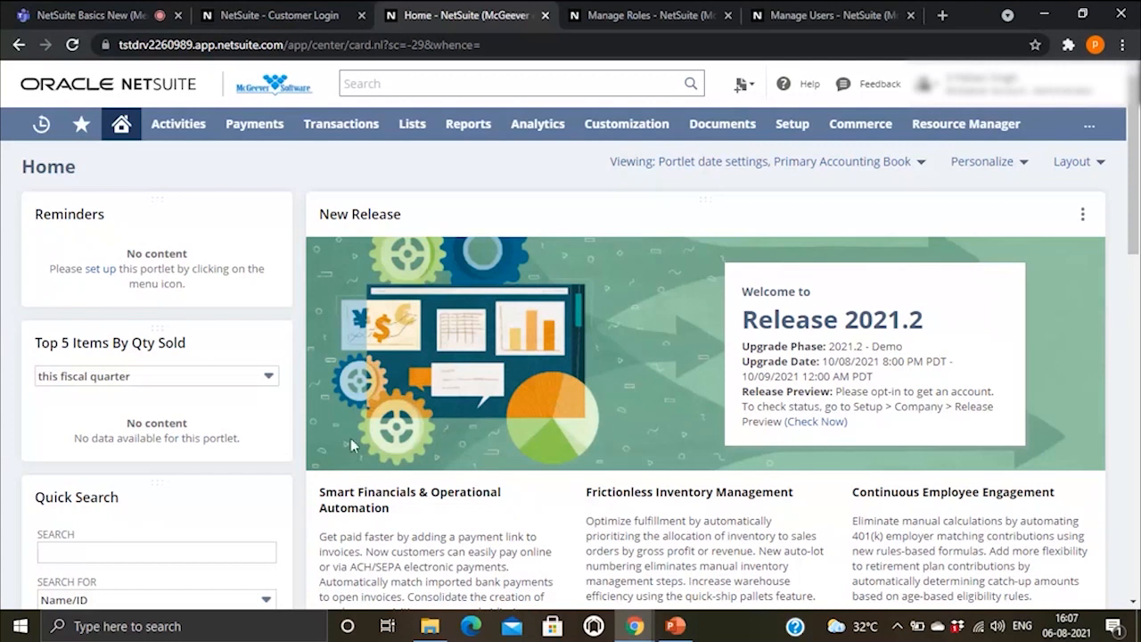
Step: Scroll down the Home dashboard to reveal the Settings portlet and Bank Reconciliation Summary
scroll(130, 402, down, 4)
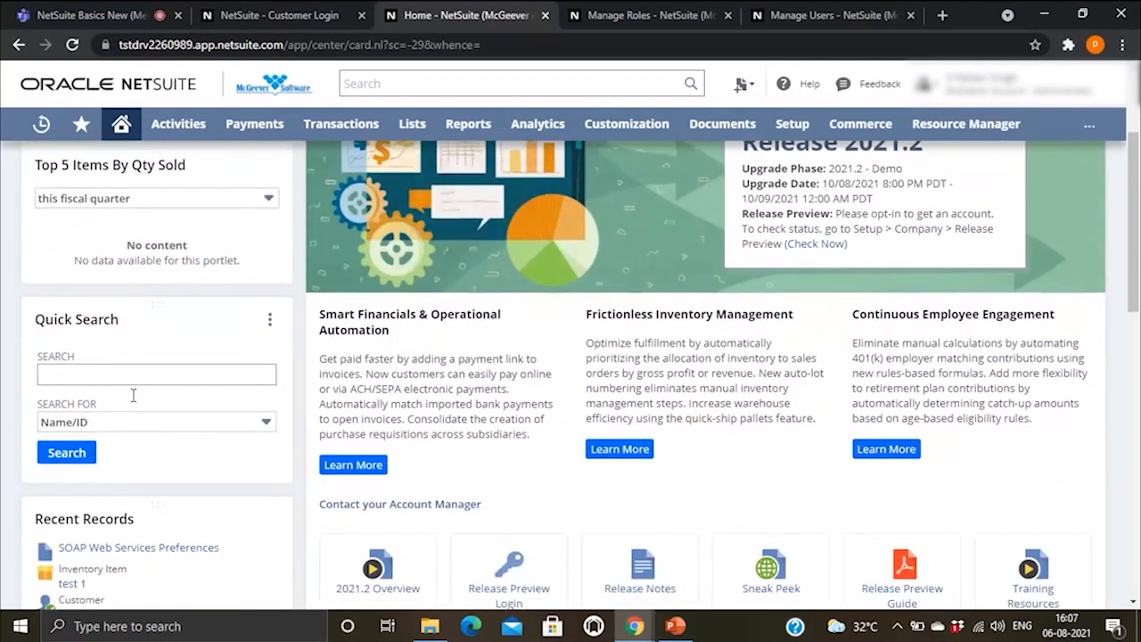
scroll(229, 368, down, 4)
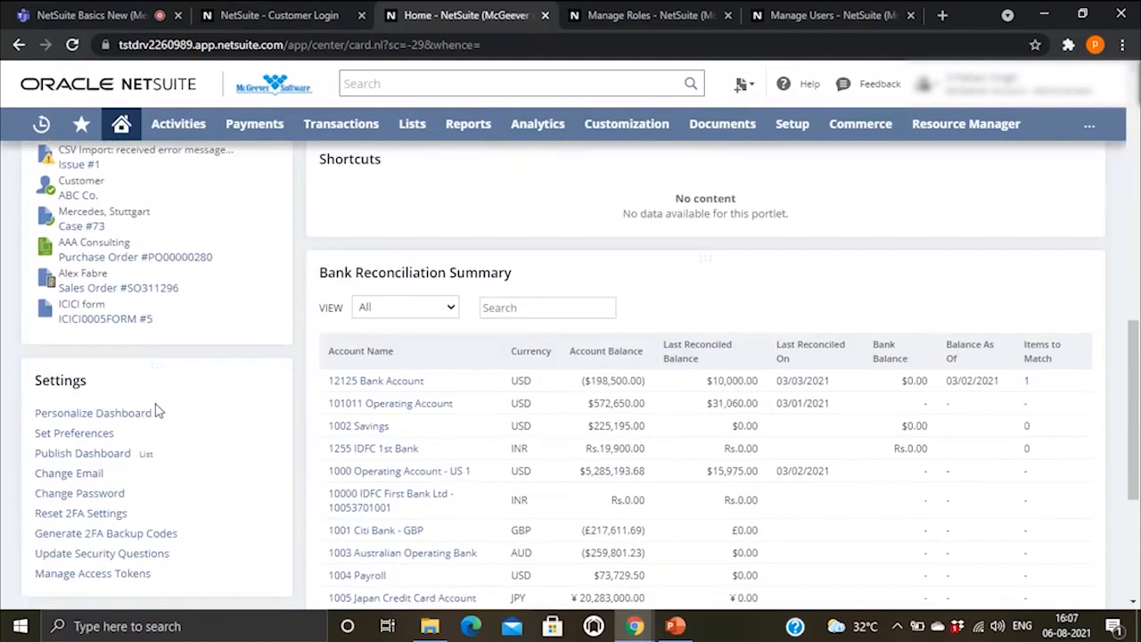
scroll(172, 532, down, 2)
scroll(173, 508, up, 7)
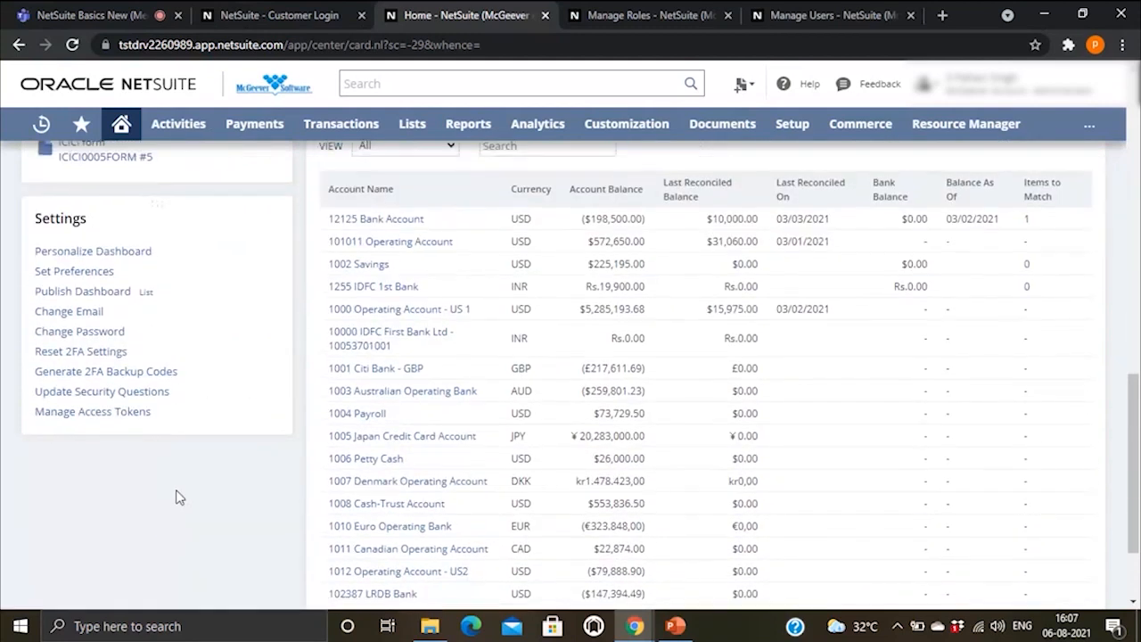
scroll(187, 487, down, 8)
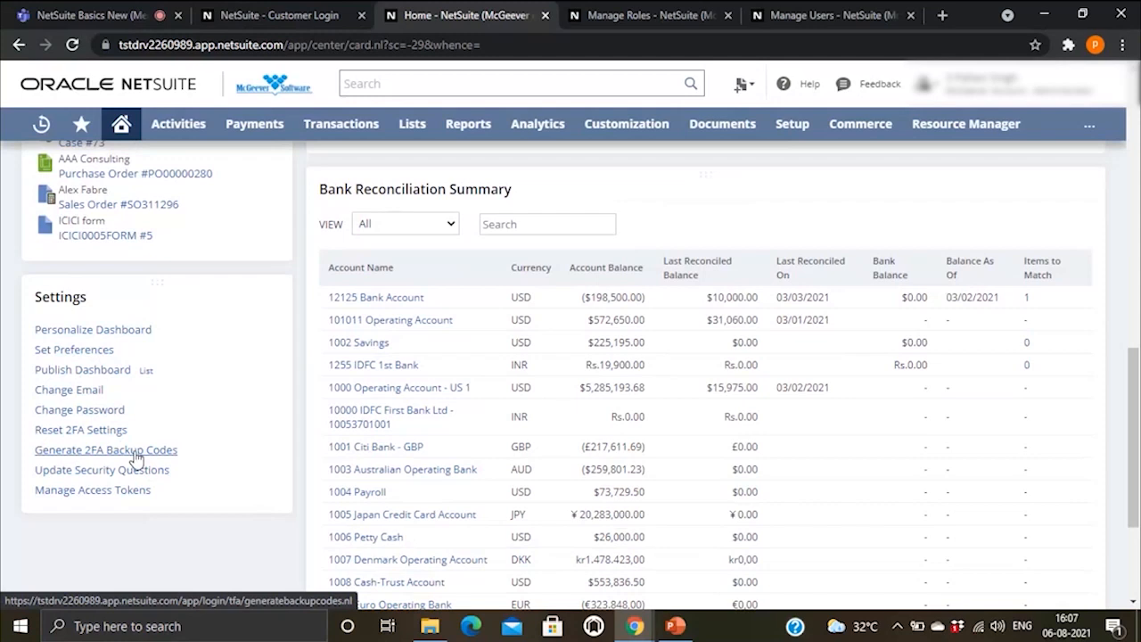
Step: Open Change Email and Change Password from the Settings portlet in new tabs
right_click(66, 390)
click(105, 404)
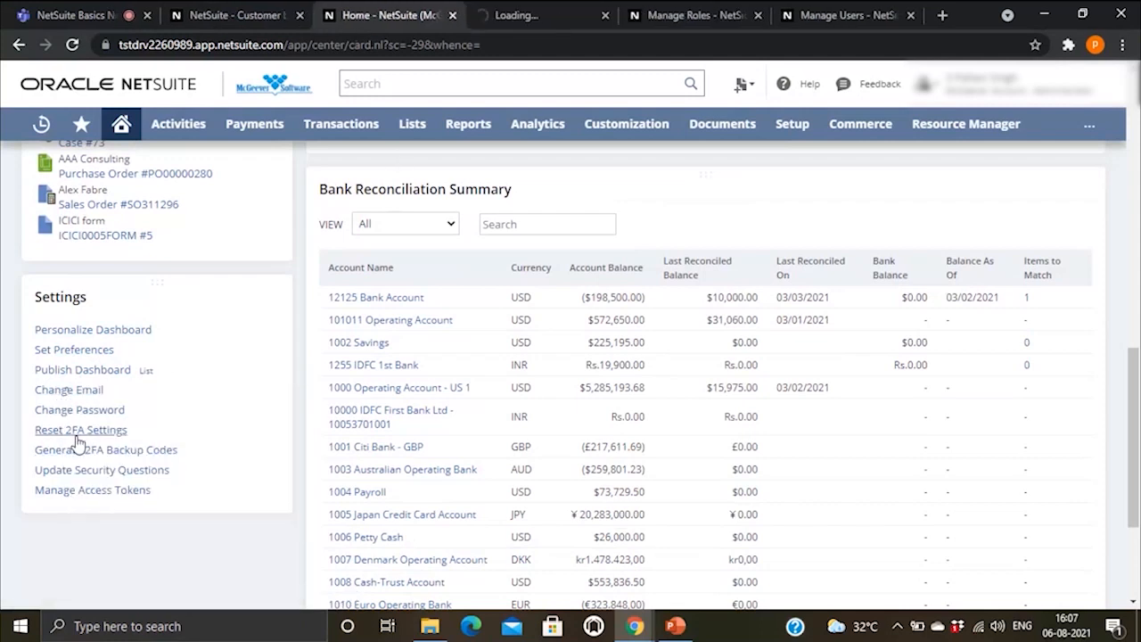
right_click(76, 411)
click(113, 429)
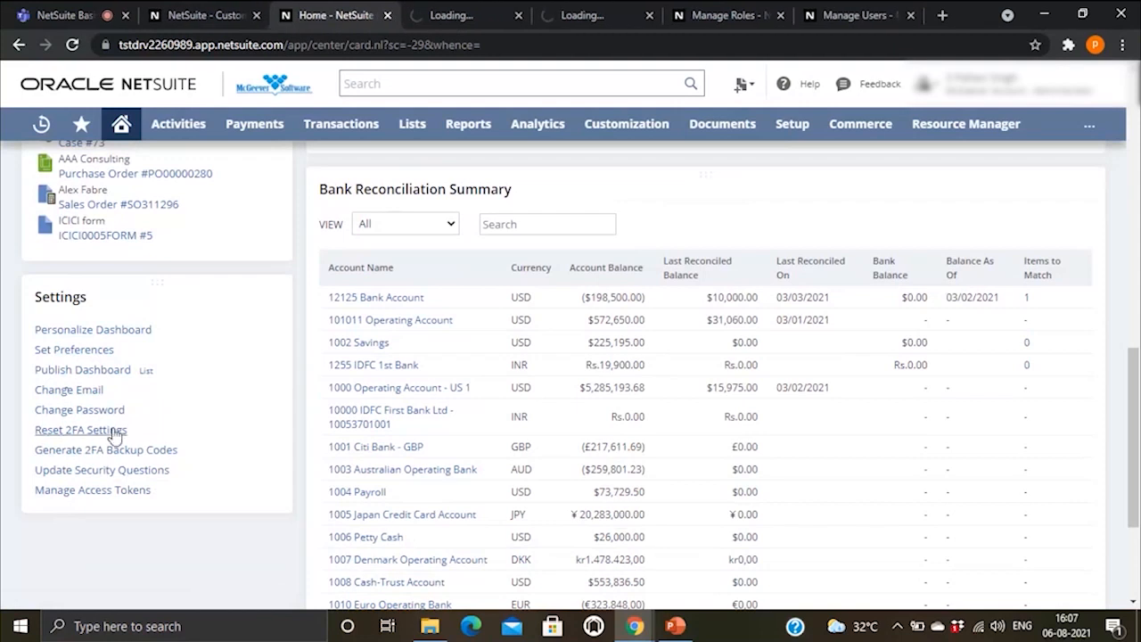
Step: Review the Change Email form, then view the Change Password criteria
click(475, 12)
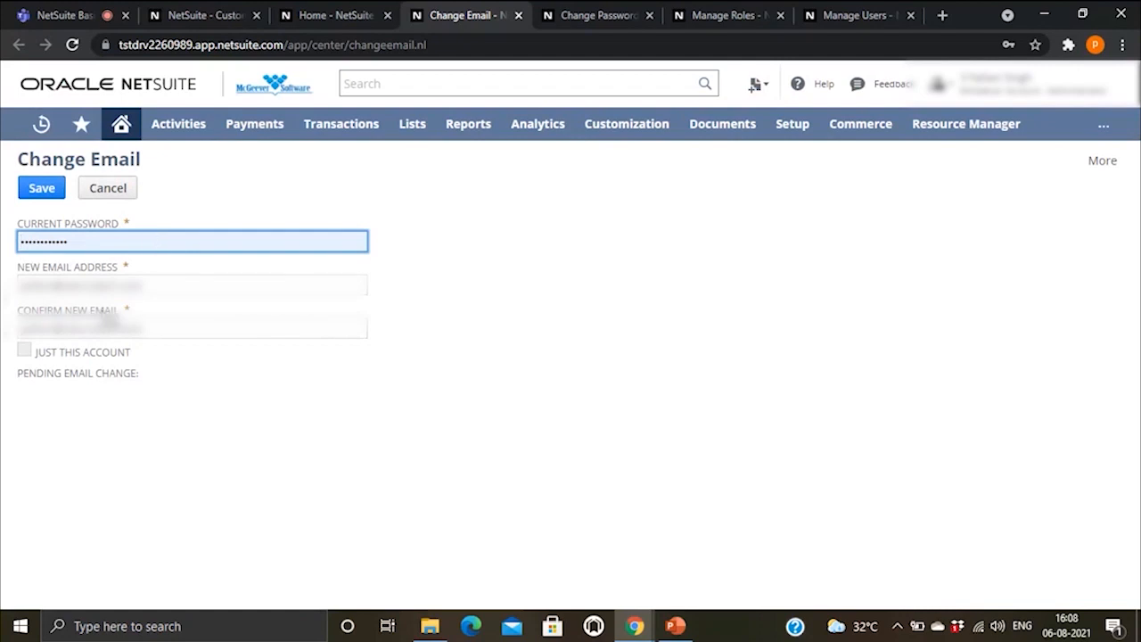
click(179, 285)
click(566, 382)
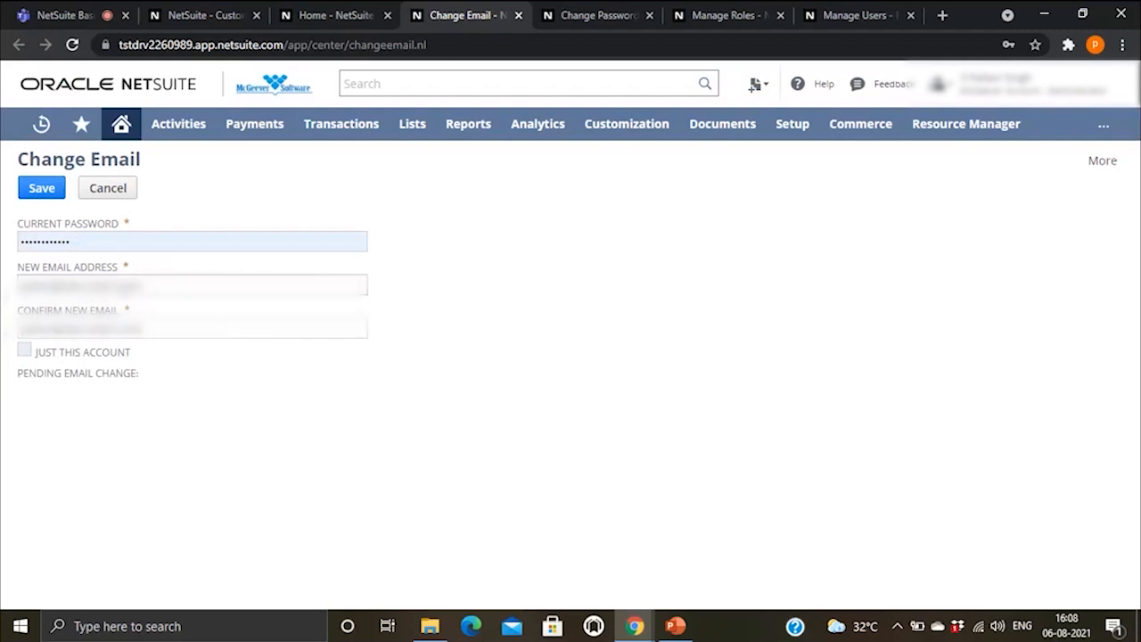
click(563, 14)
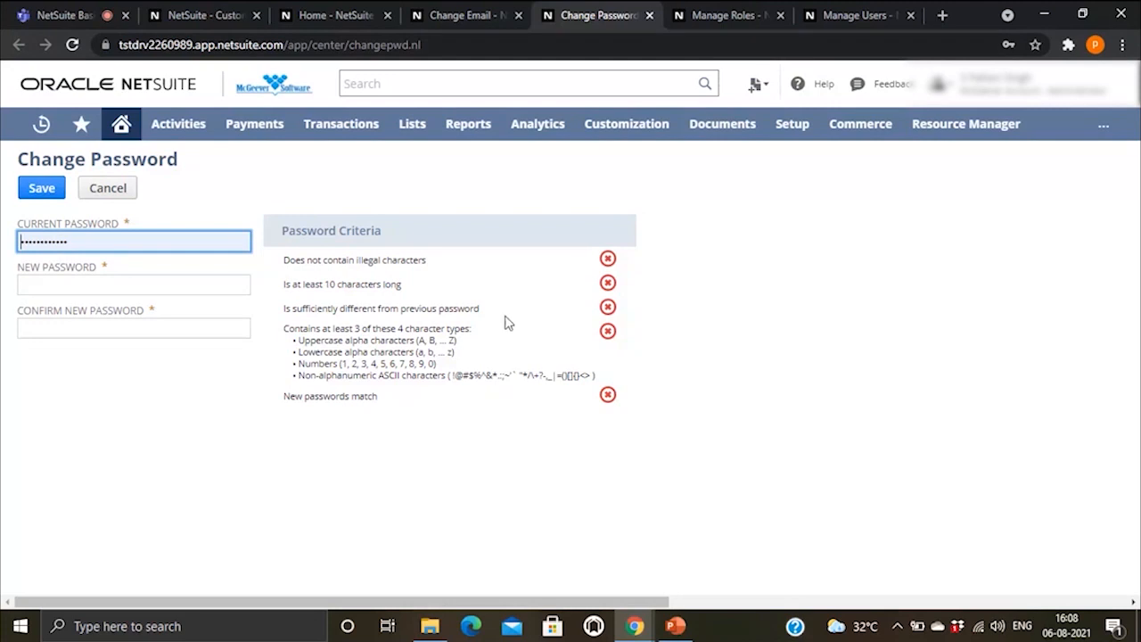
Step: Switch back to the 'Home - NetSuite' browser tab
click(335, 16)
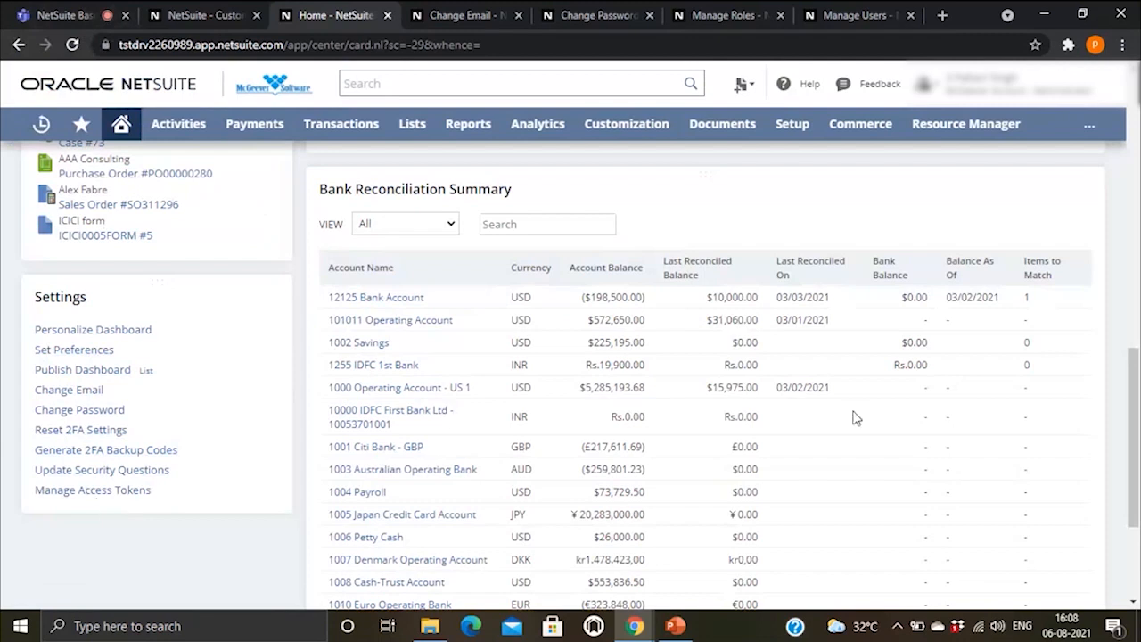
Step: Return to the PowerPoint slide show and advance to the 'NetSuite Account Types' slide
click(684, 629)
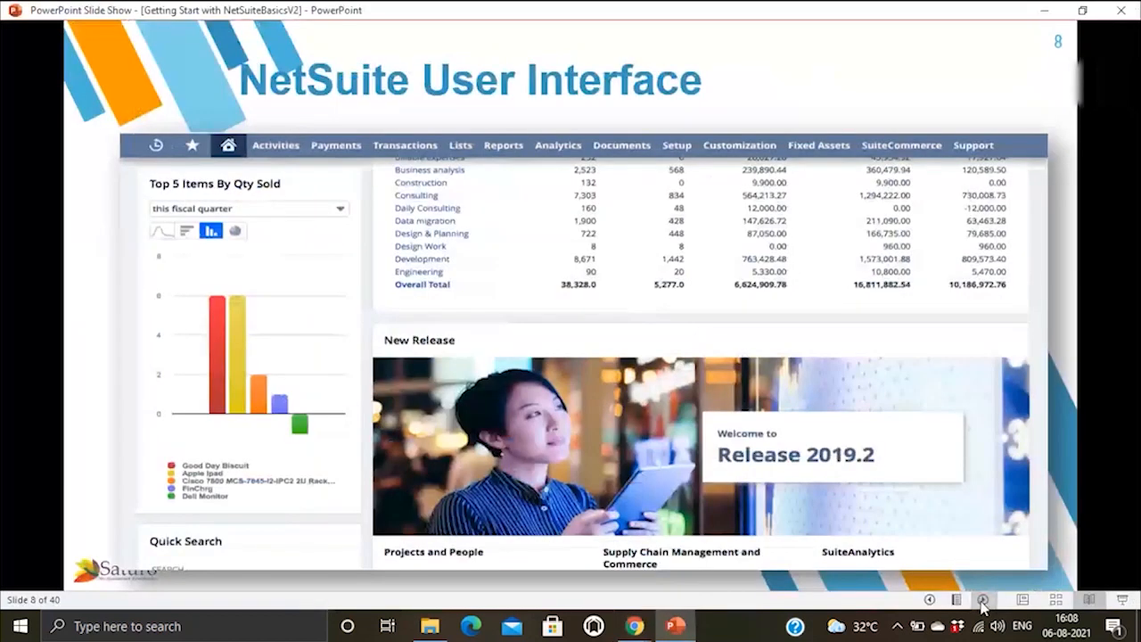
click(983, 600)
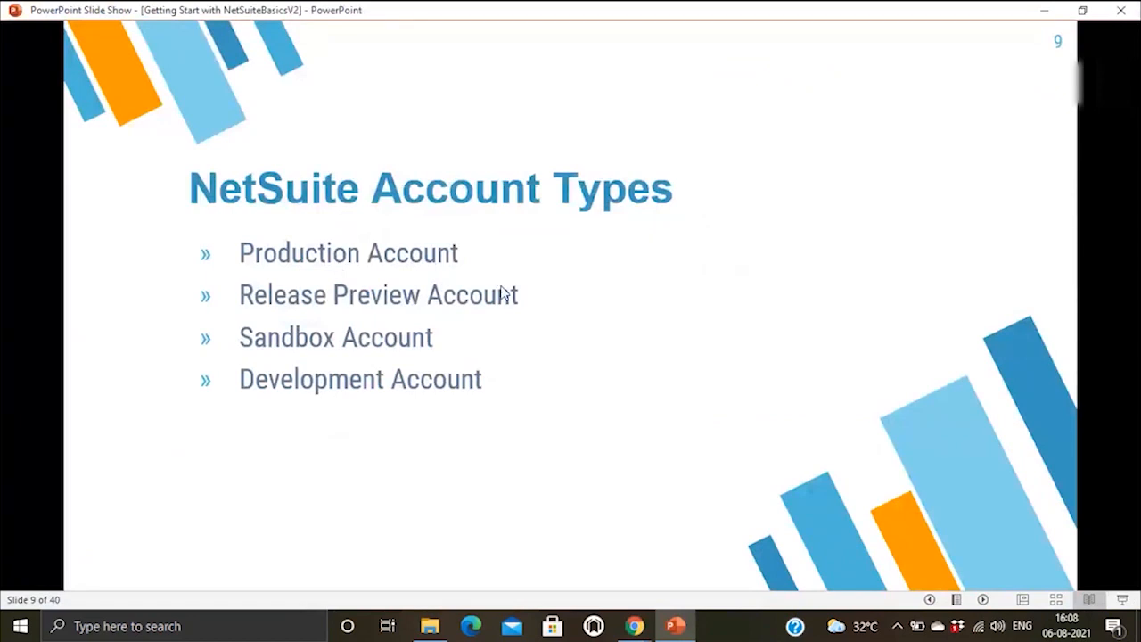
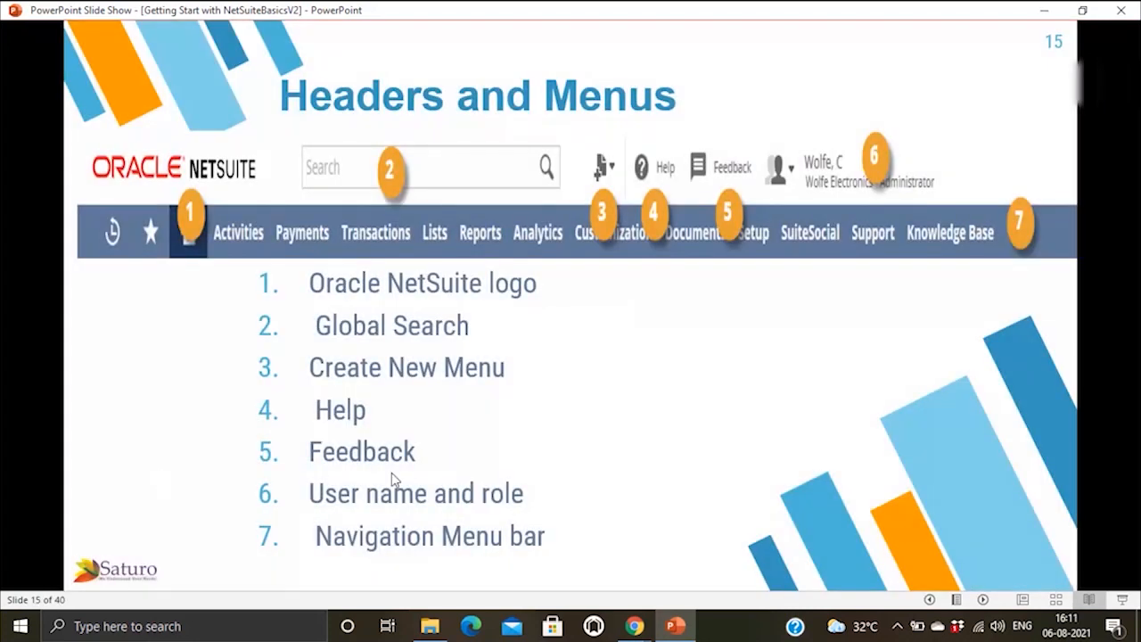
Step: Show slide 15 'Headers and Menus' and its seven numbered NetSuite header elements
mouse_move(648, 637)
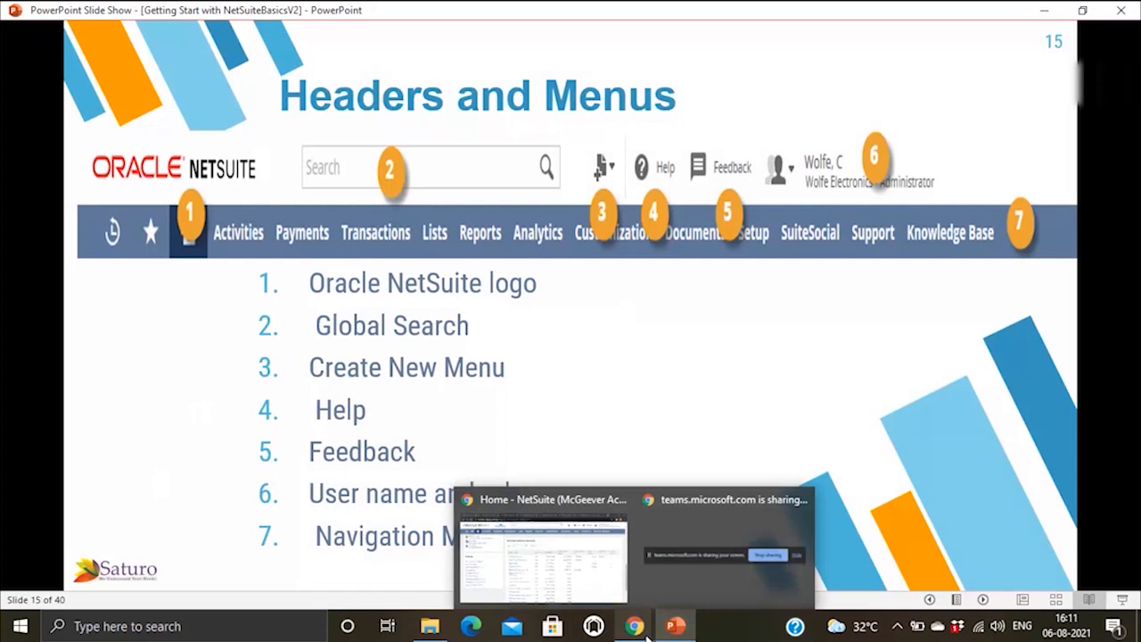
Step: Switch between the slide show and the browser, ending on the NetSuite Home page
click(586, 582)
scroll(299, 312, up, 10)
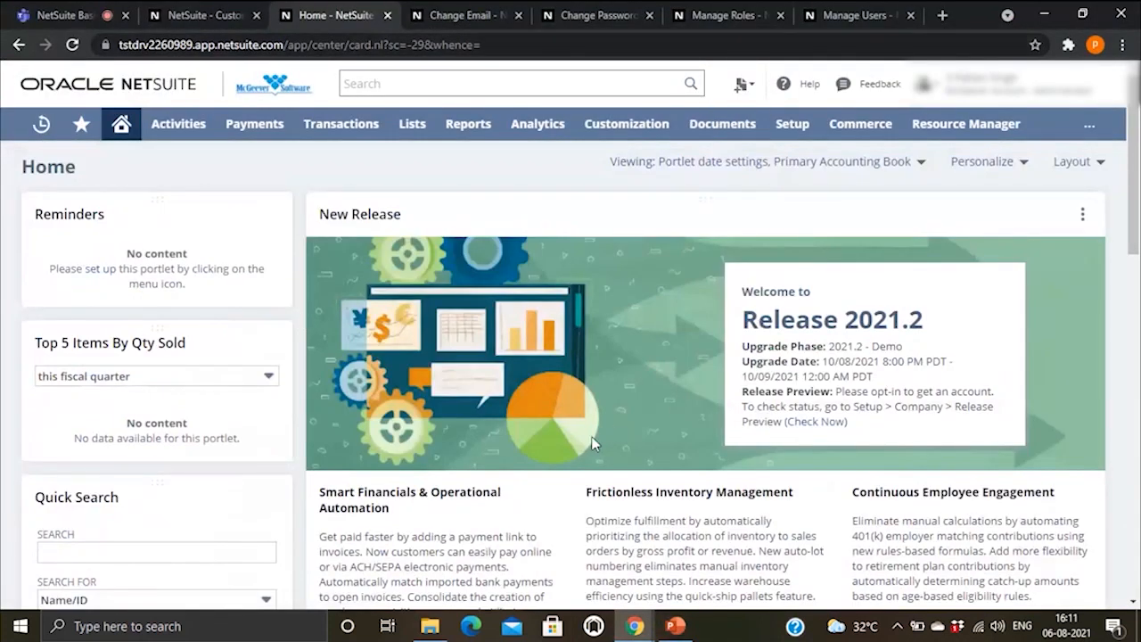
mouse_move(680, 629)
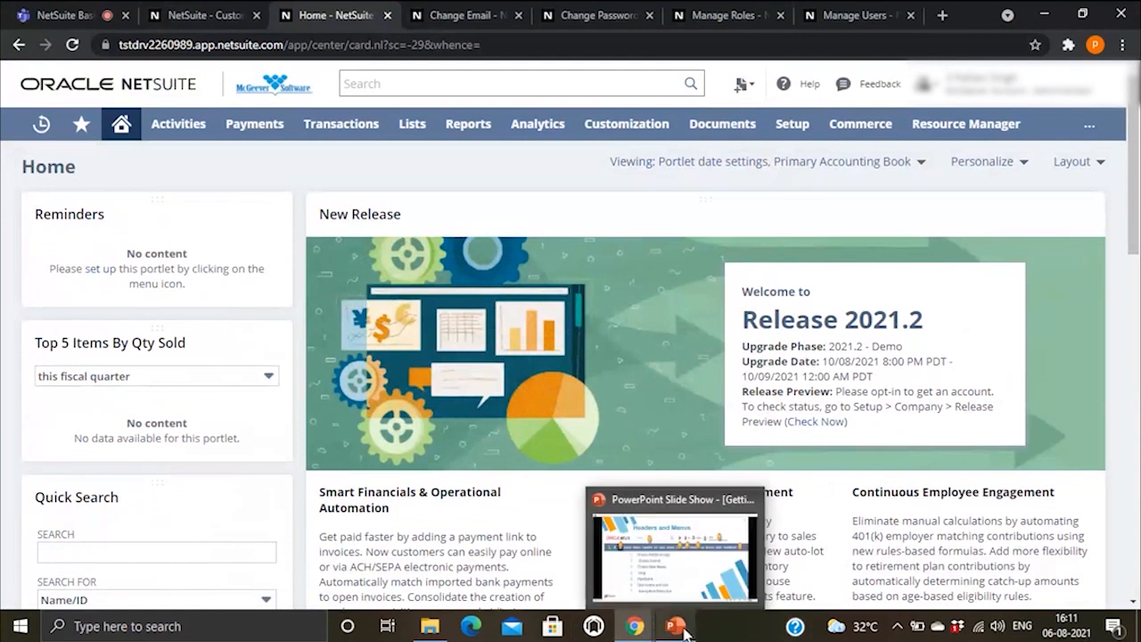
click(680, 578)
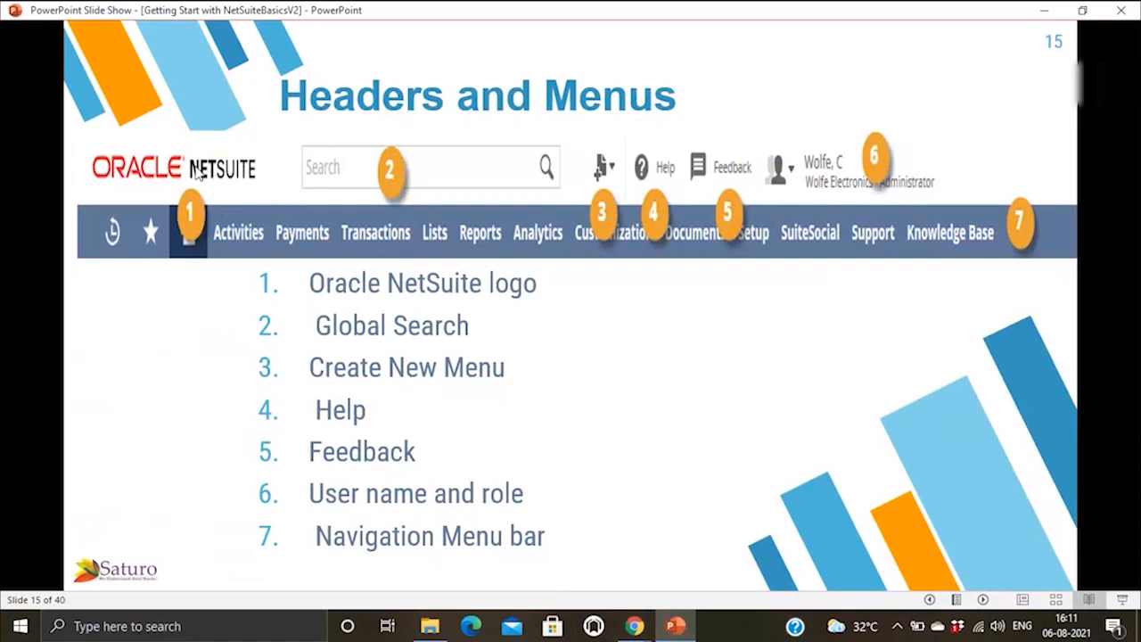
mouse_move(633, 629)
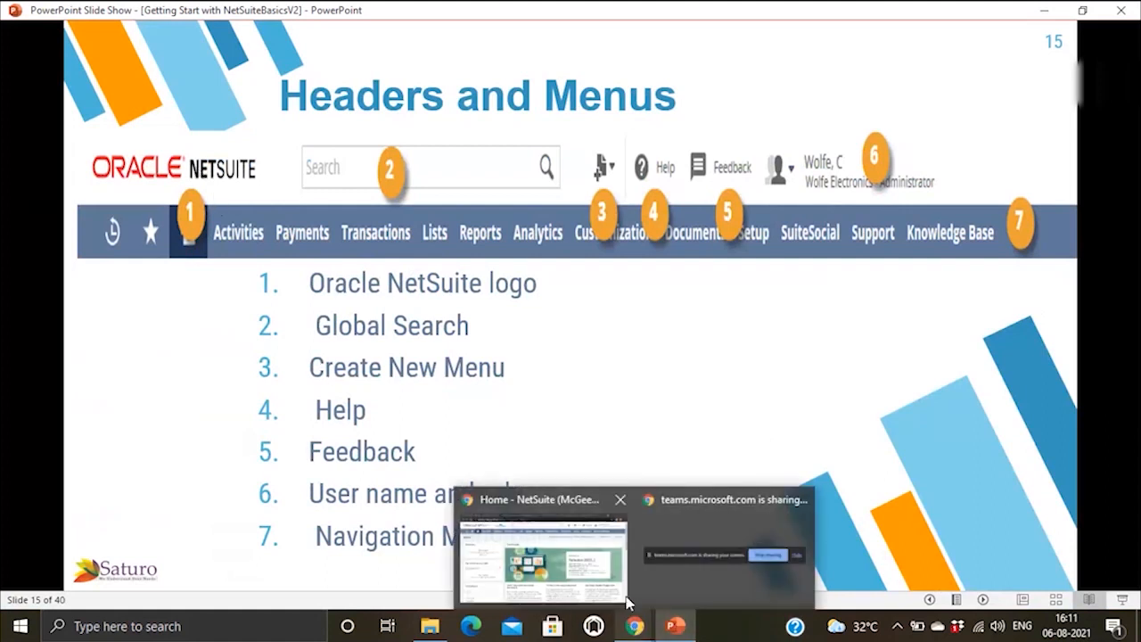
click(562, 560)
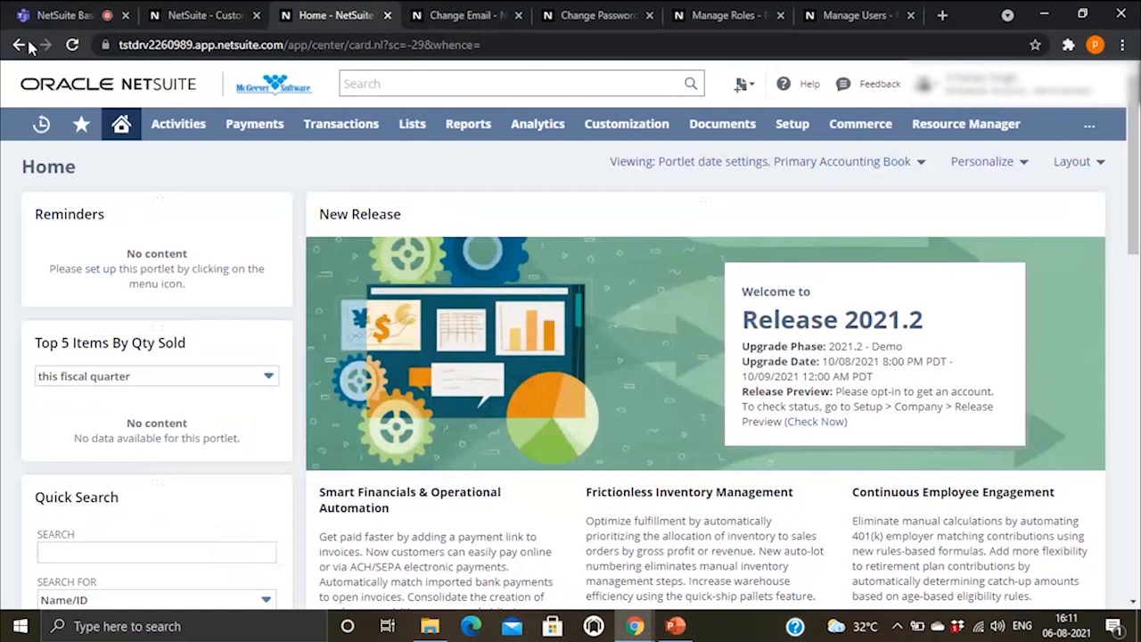
Step: View the Home page's total, server, network and client times, close them, and return to slides
double_click(114, 86)
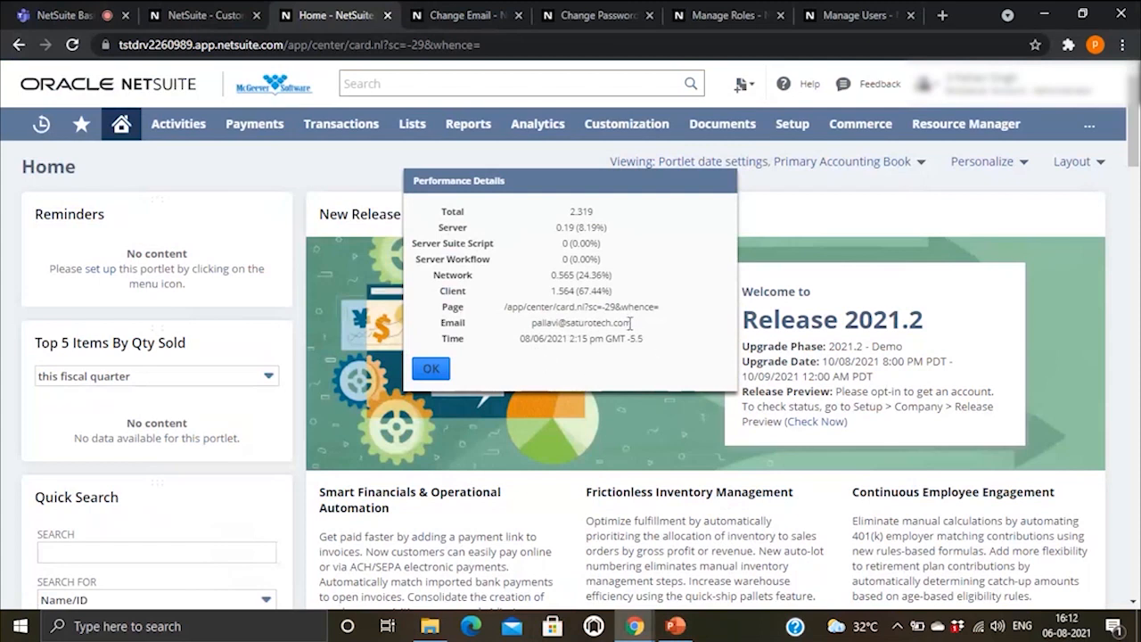
drag(630, 324, 528, 328)
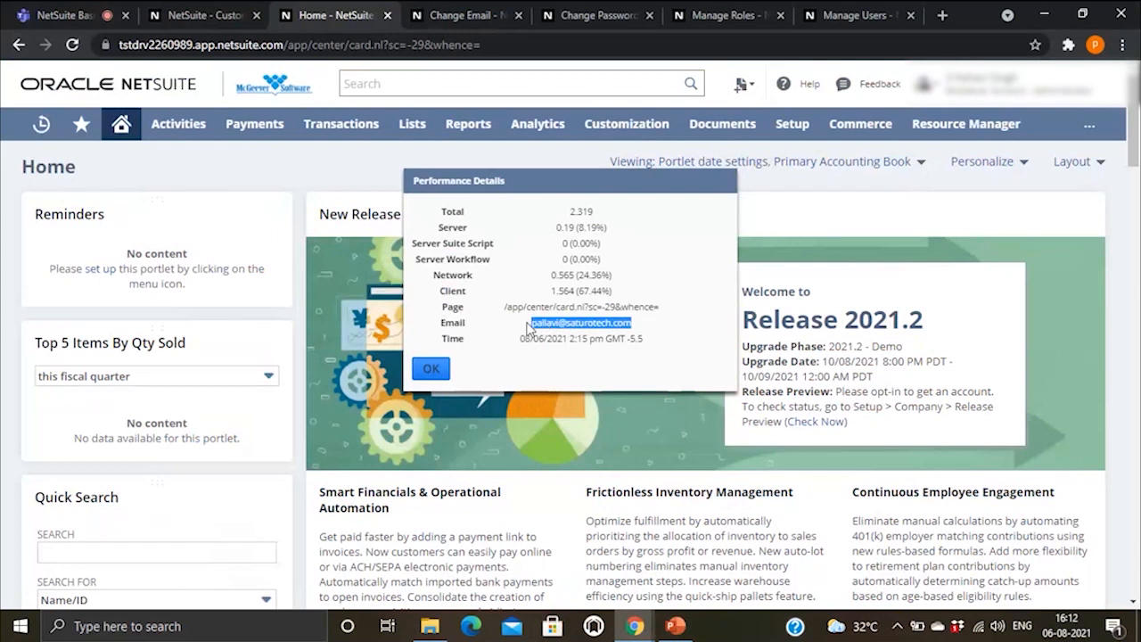
click(699, 336)
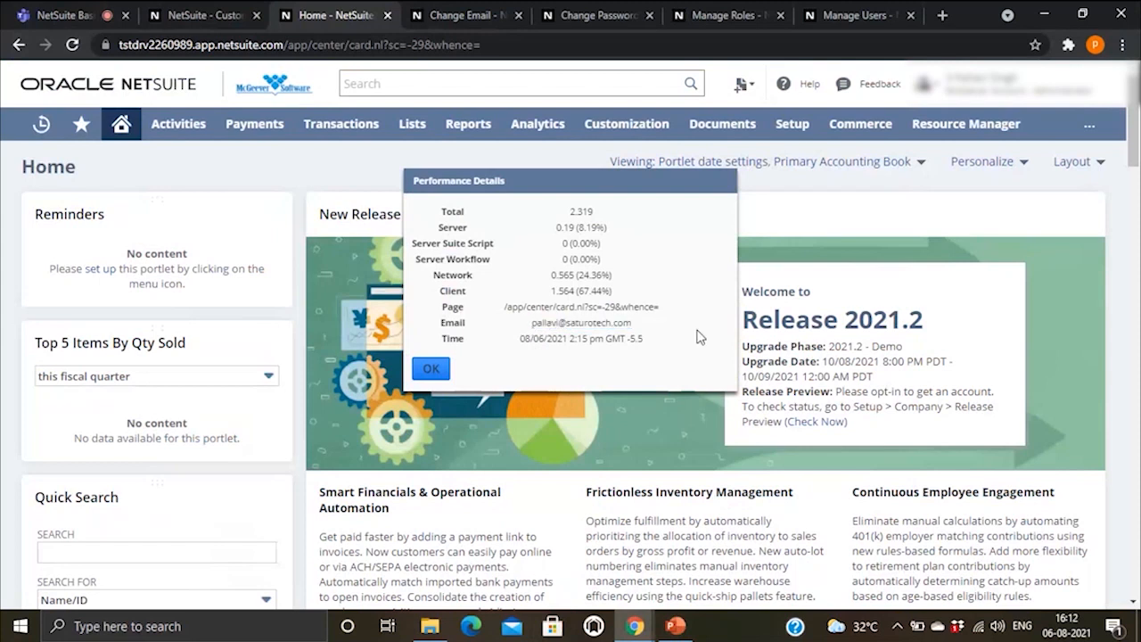
click(431, 368)
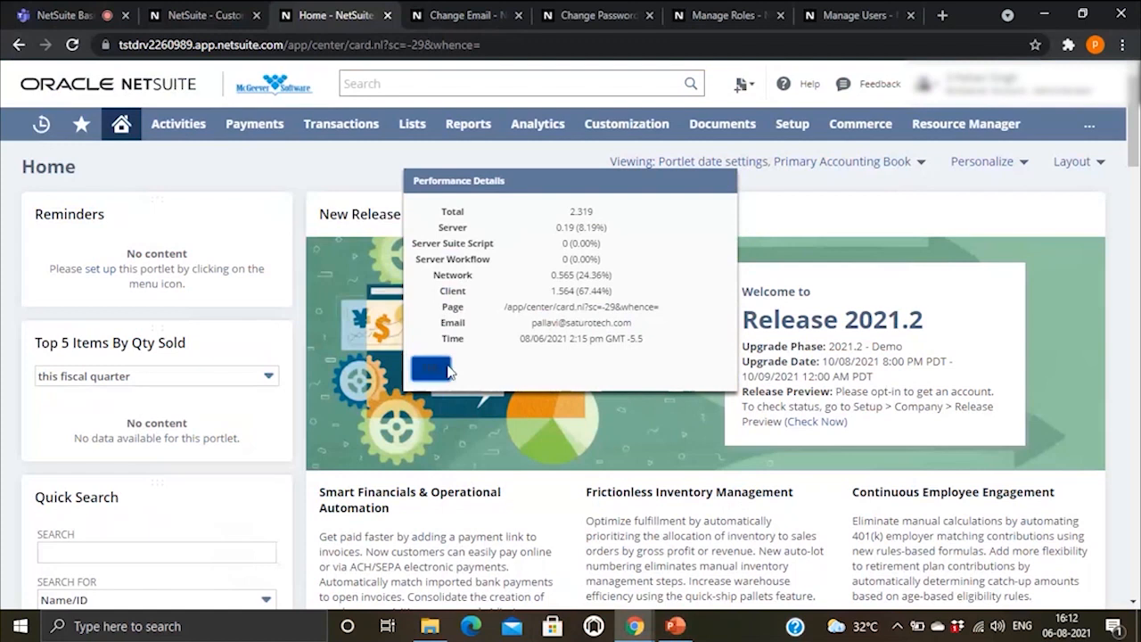
click(674, 622)
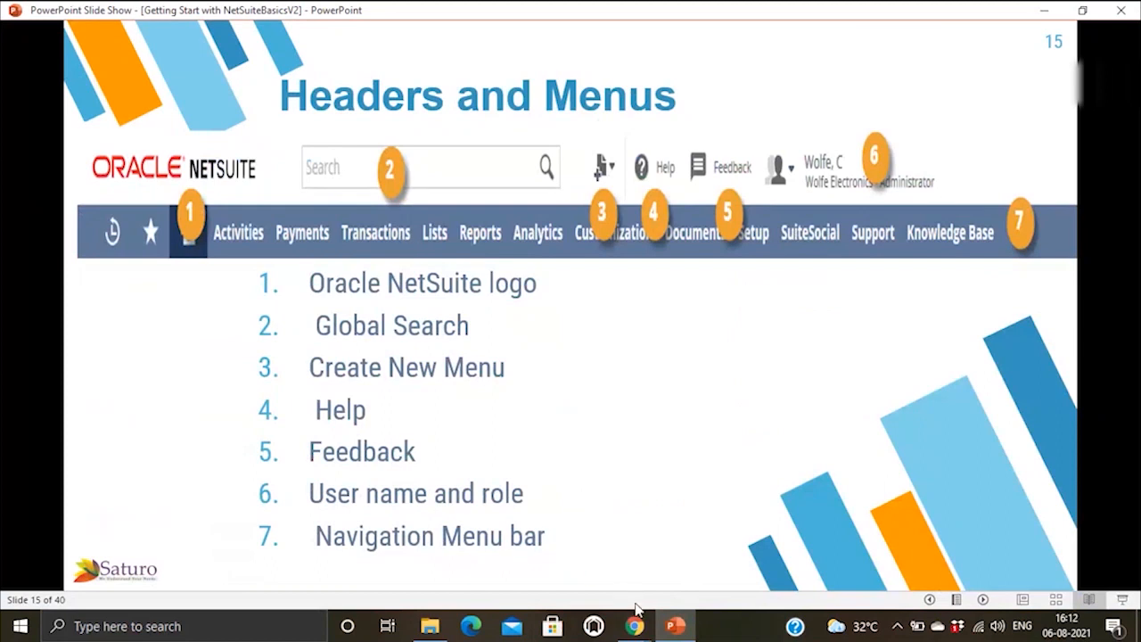
Step: Bring the 'Home - NetSuite' browser window back in front of the slide show
mouse_move(636, 629)
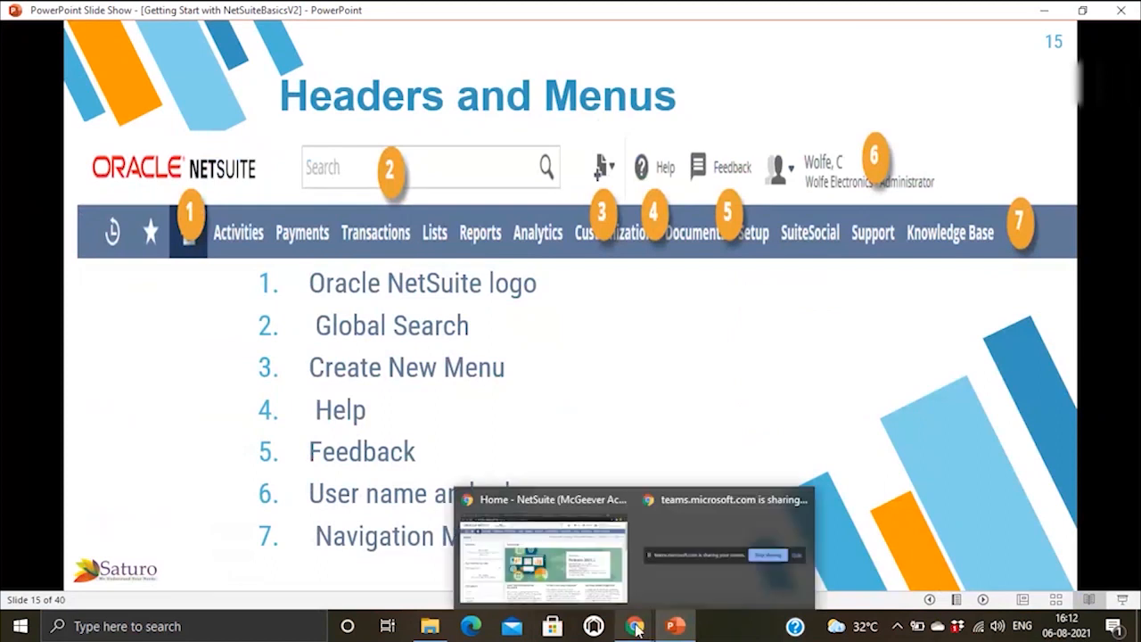
click(562, 521)
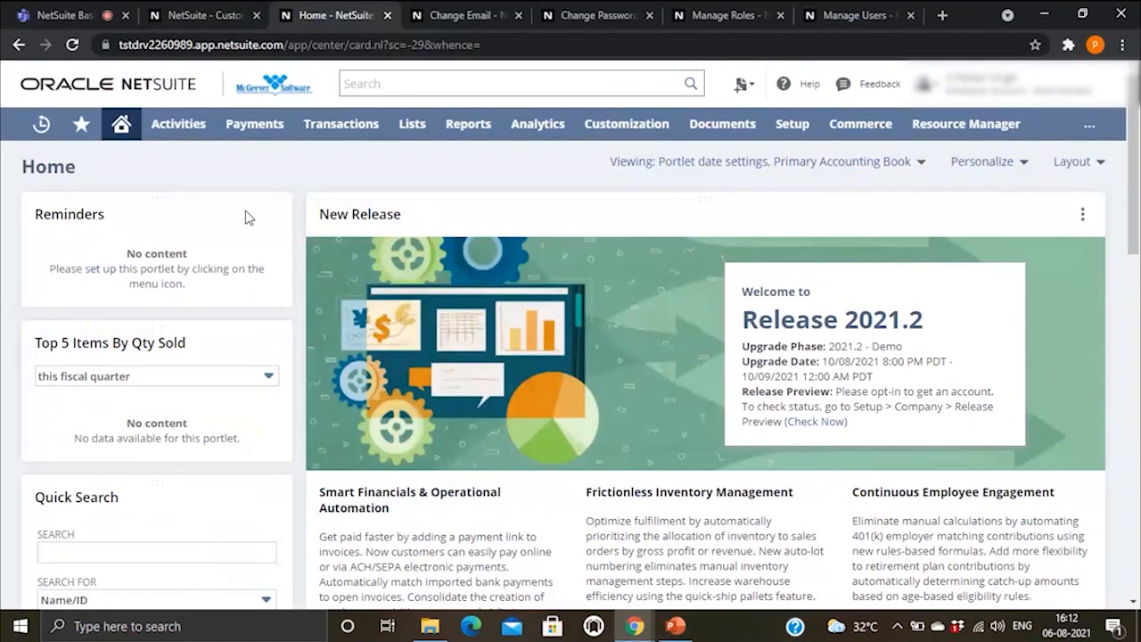
Step: Run a global search for 'item:test' and open inventory item 'test 1'
click(403, 83)
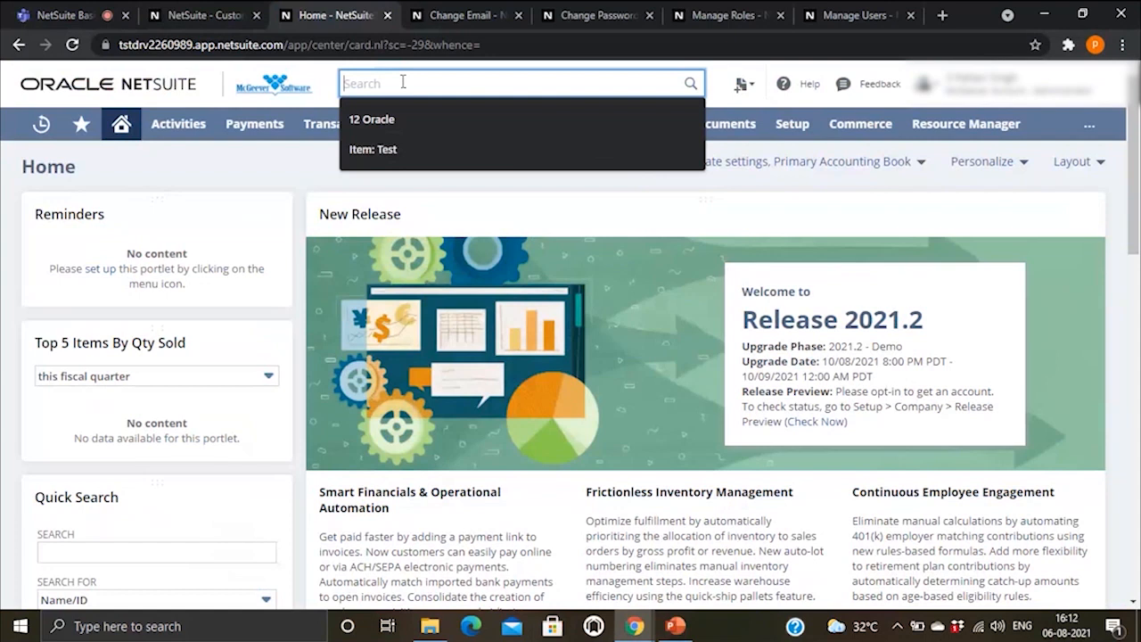
text(i)
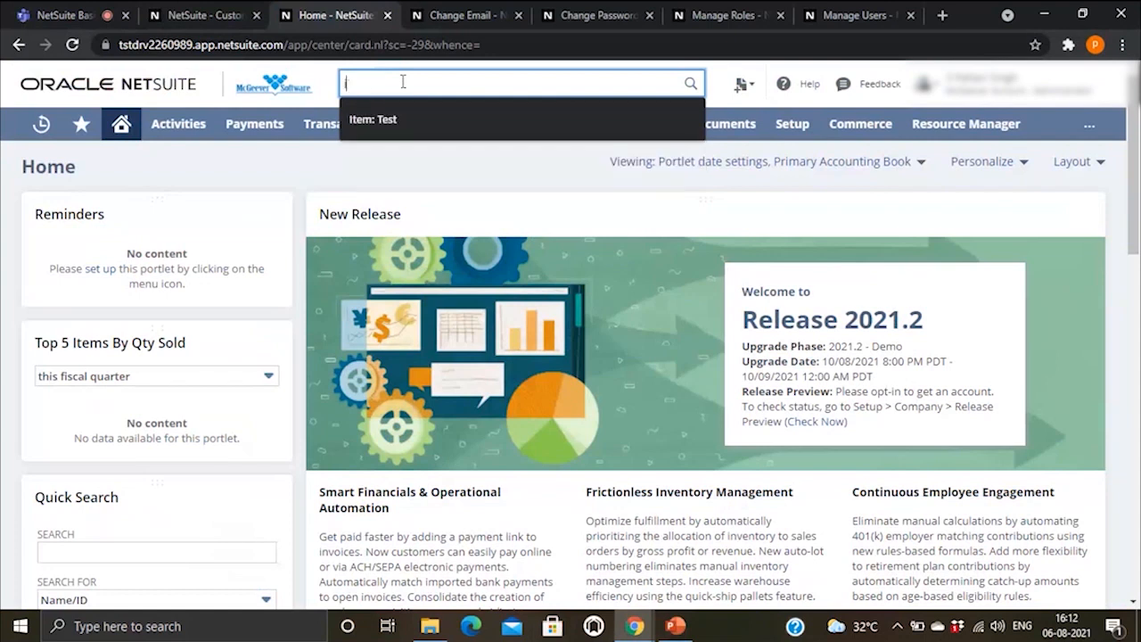
text(tem:)
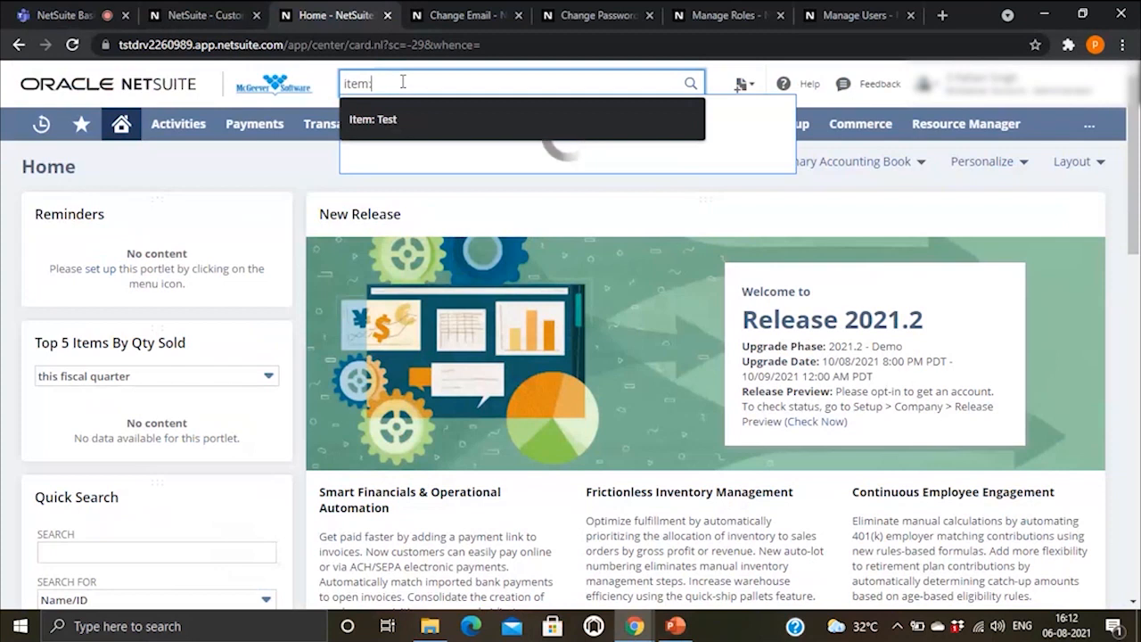
click(400, 120)
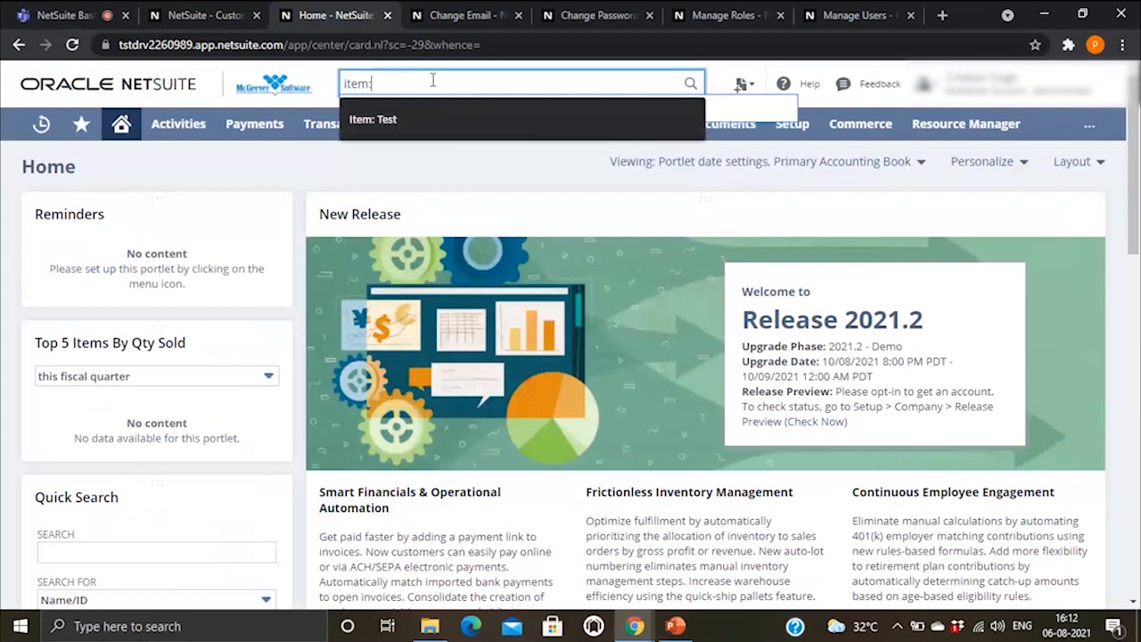
text(test)
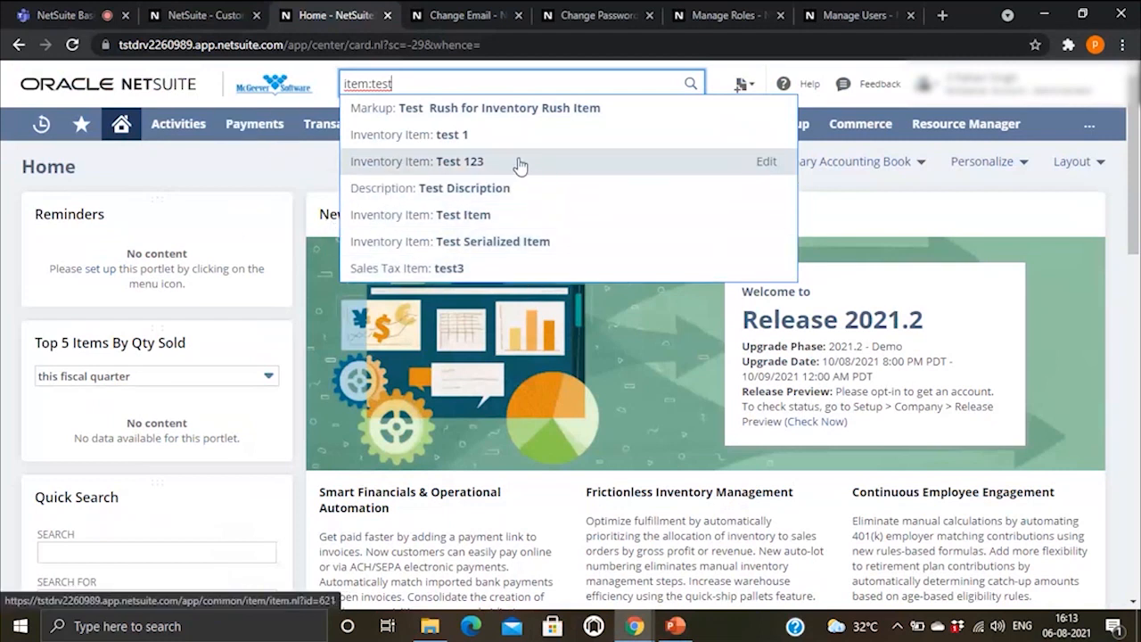
click(452, 136)
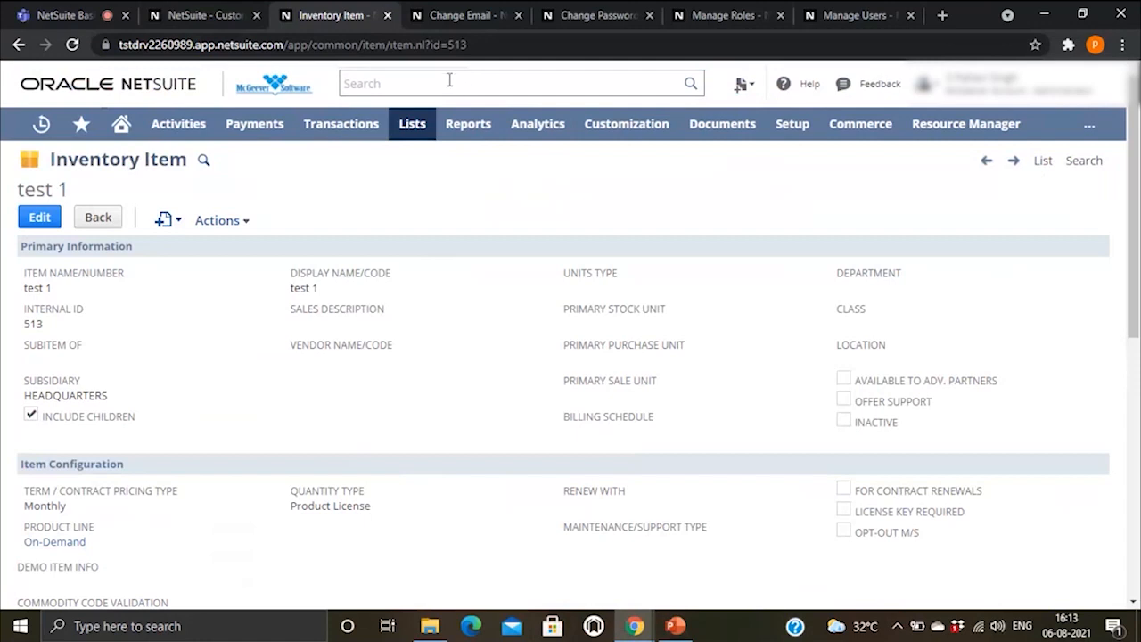
Step: Go back to the Home page, clear the leftover search text, and return to the slide show
click(406, 82)
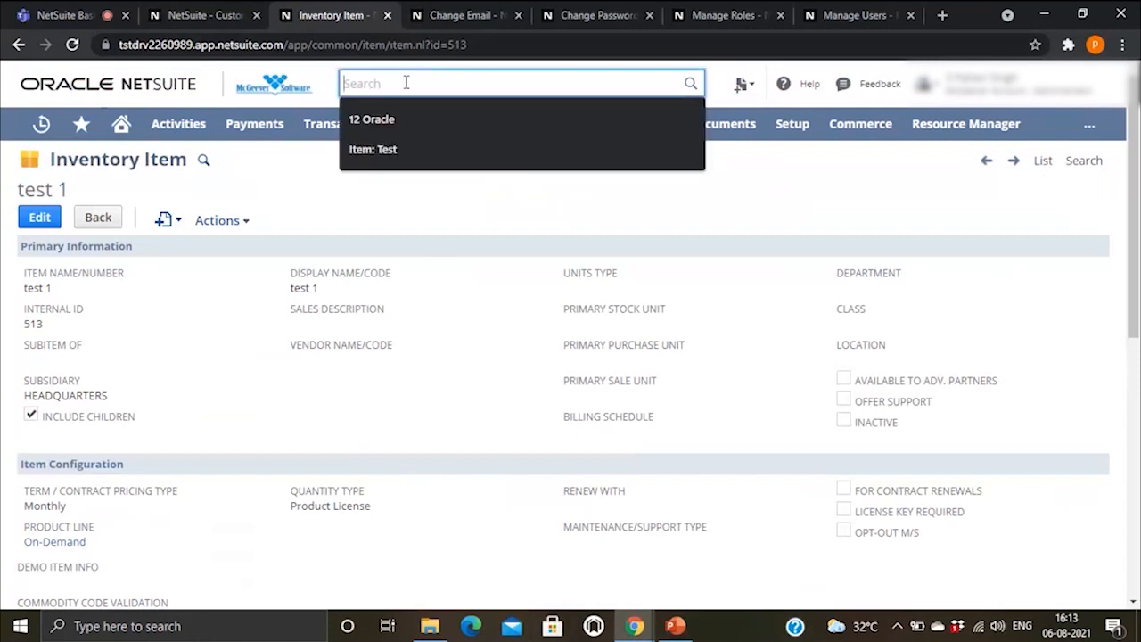
click(683, 217)
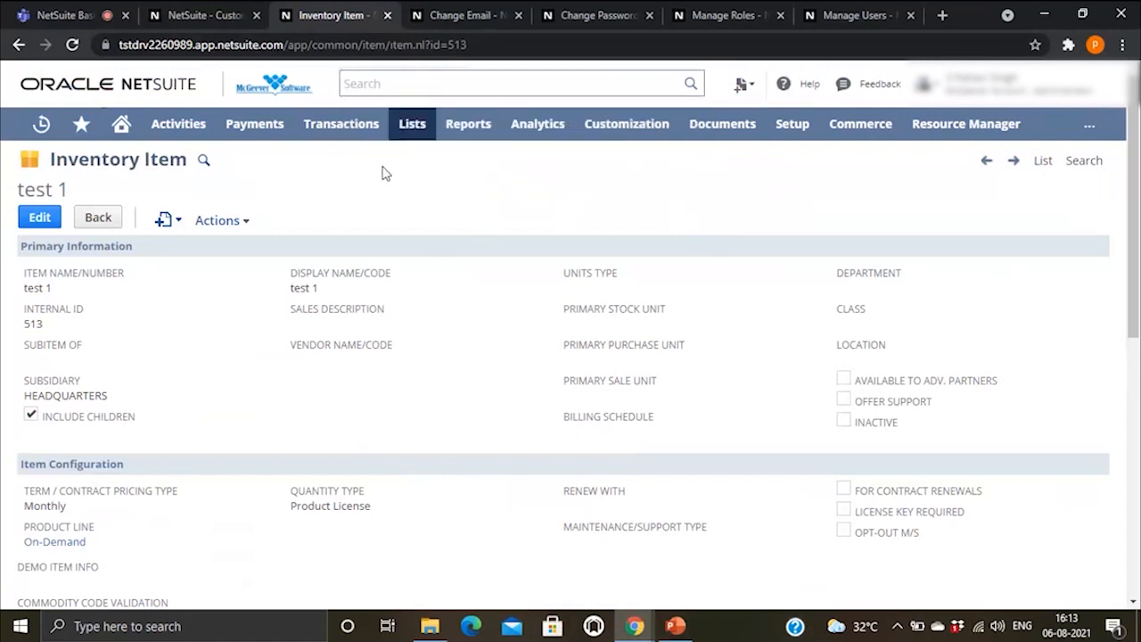
click(18, 44)
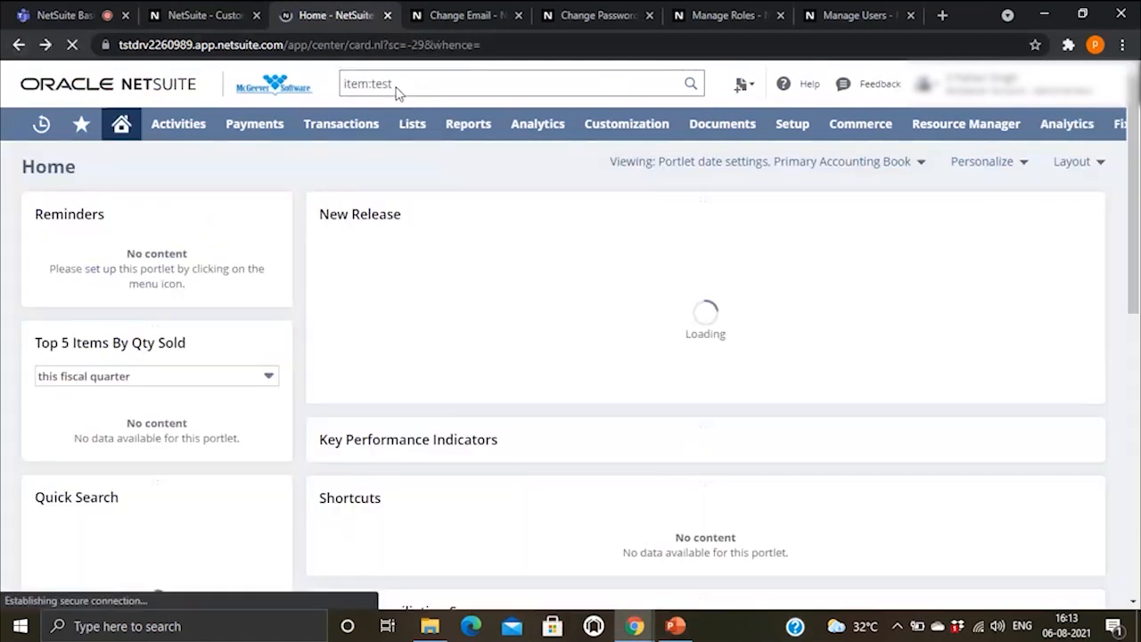
click(434, 79)
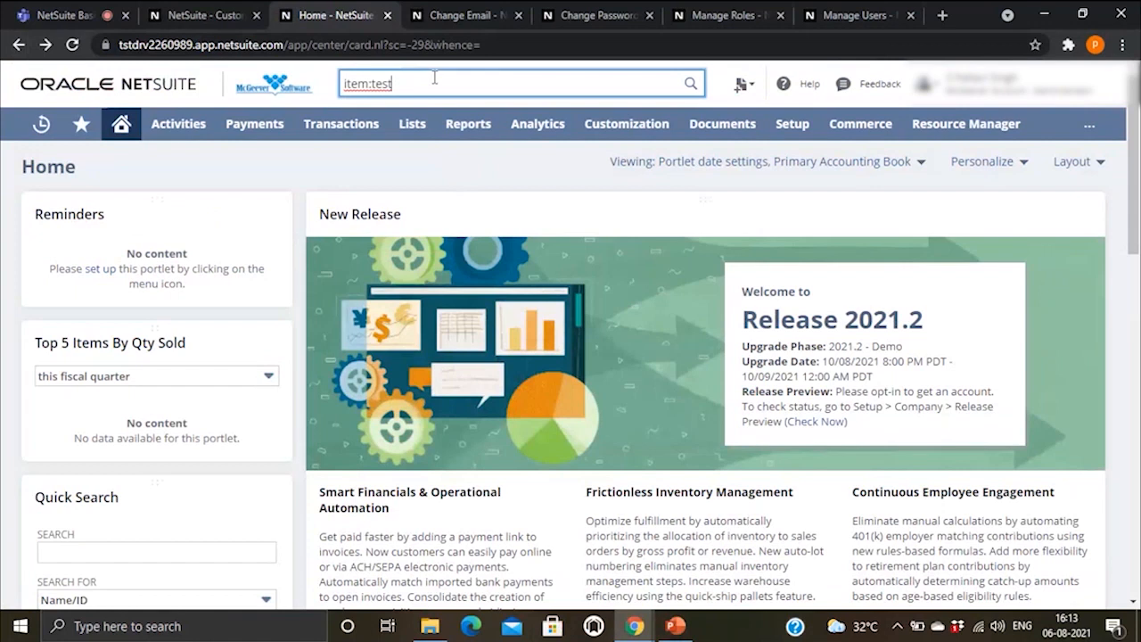
key(BackSpace)
key(BackSpace)
key(BackSpace)
key(BackSpace)
key(BackSpace)
key(BackSpace)
key(BackSpace)
key(BackSpace)
key(BackSpace)
click(683, 634)
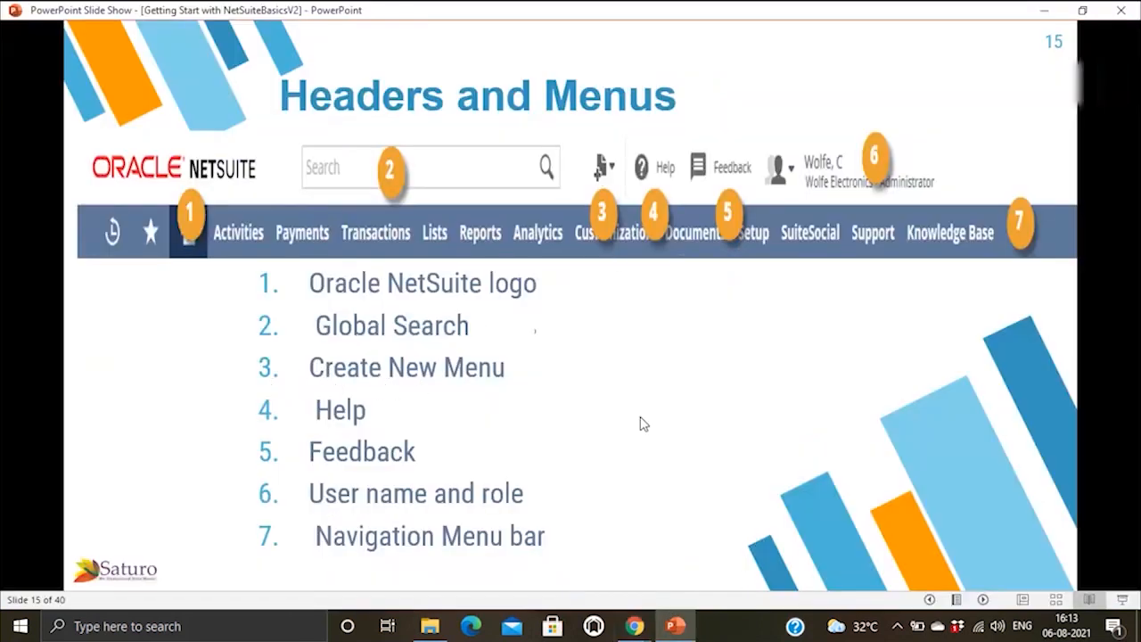
Step: Bring the NetSuite Home page forward and show the list of new record types
mouse_move(634, 626)
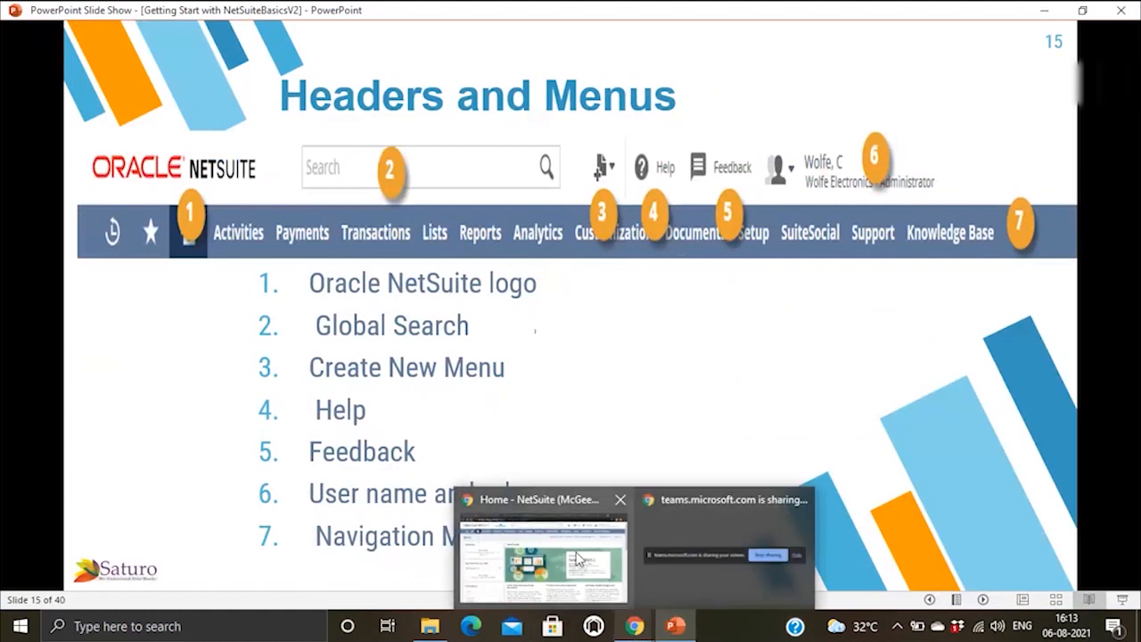
click(545, 545)
click(742, 83)
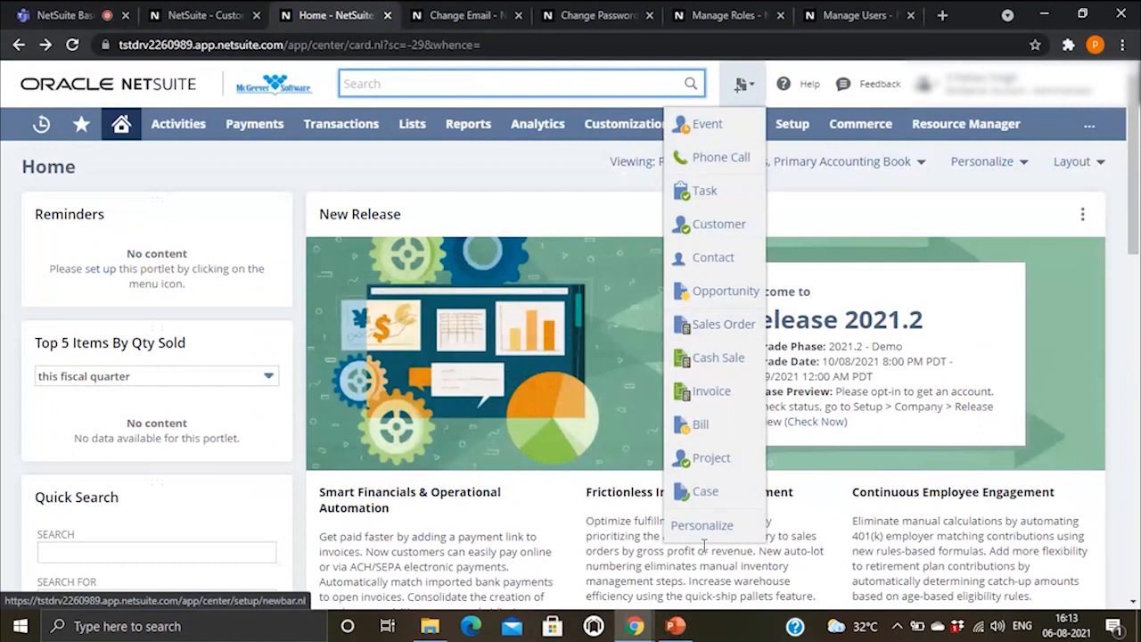
mouse_move(744, 84)
Step: Switch to the slide show and then back to the NetSuite Home page
click(675, 627)
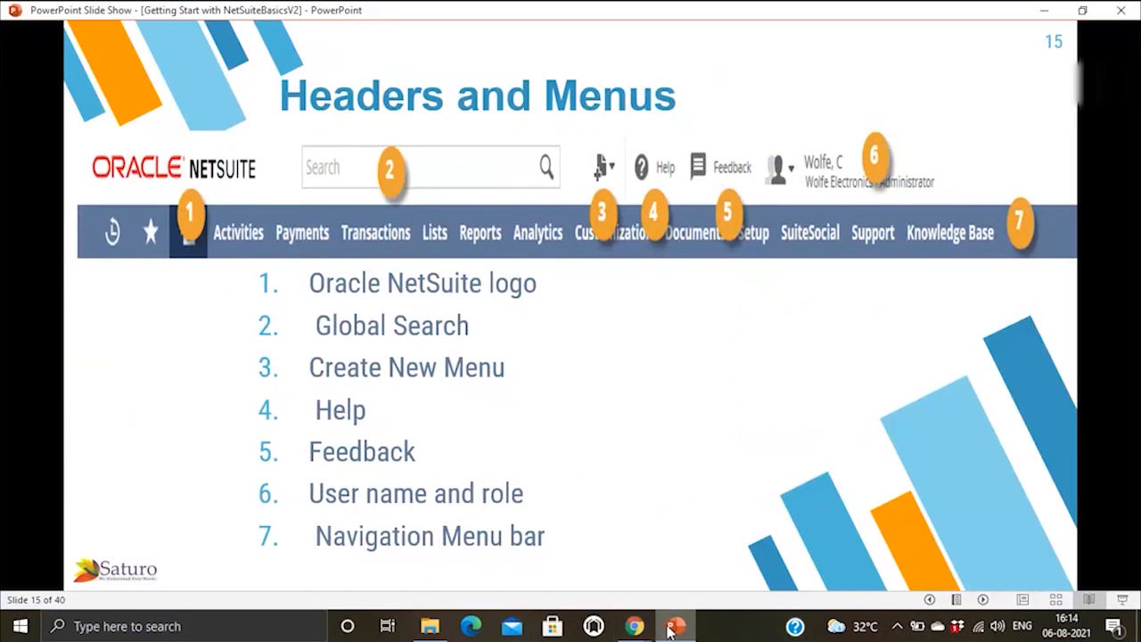
mouse_move(636, 629)
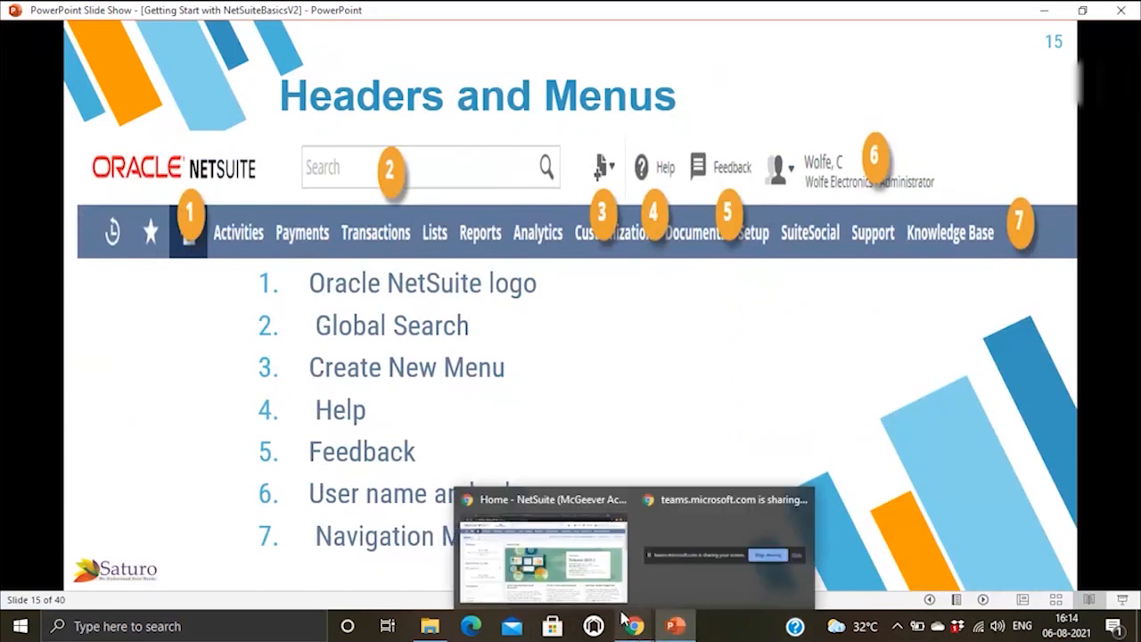
click(582, 584)
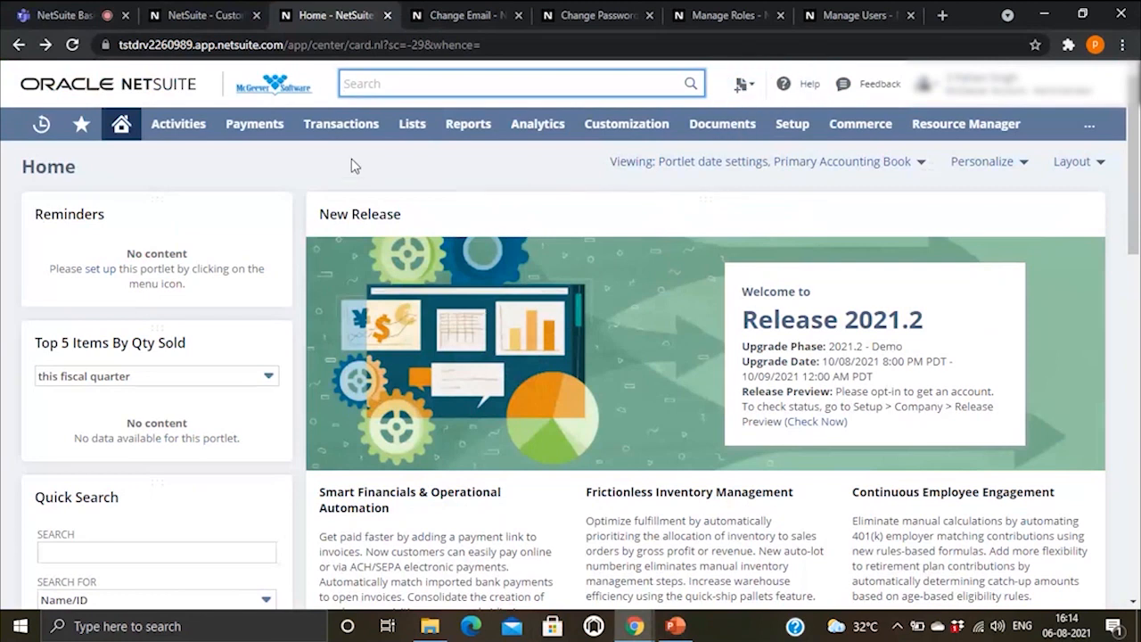
Step: Start a new check via Transactions > Bank > Write Checks and bring up its 'Writing Checks' help topic
mouse_move(348, 129)
mouse_move(348, 200)
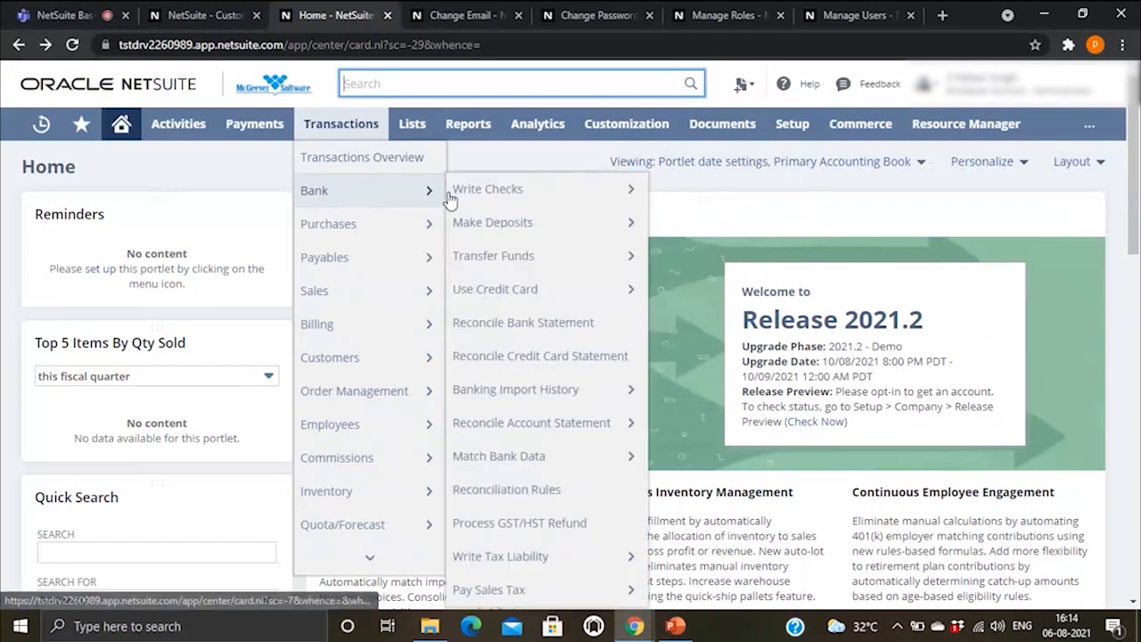
click(344, 198)
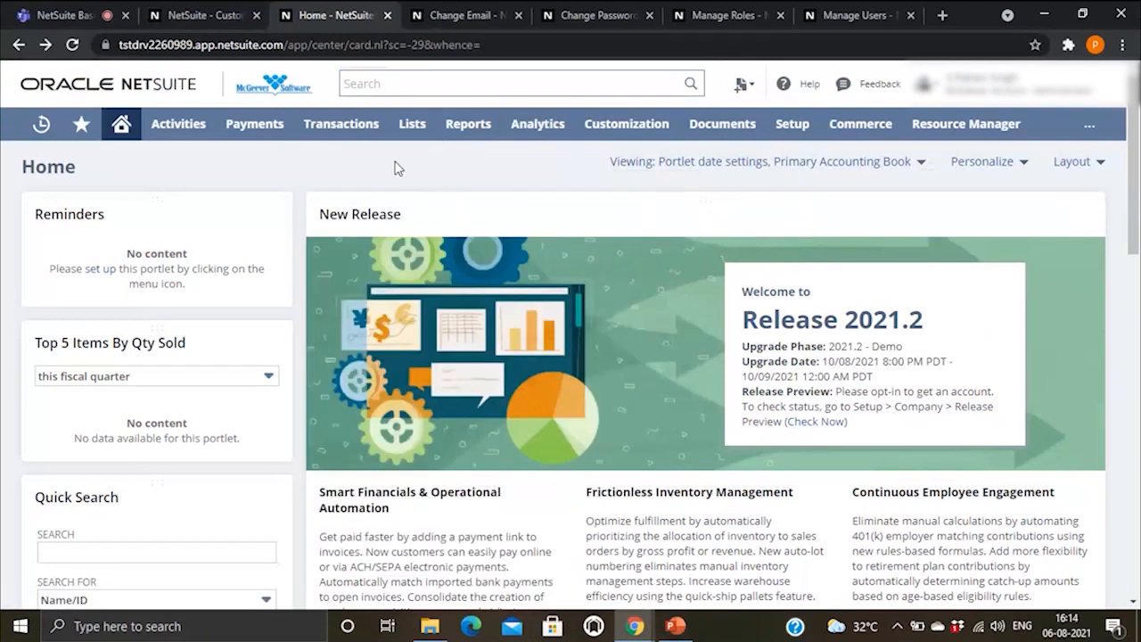
mouse_move(375, 126)
mouse_move(343, 200)
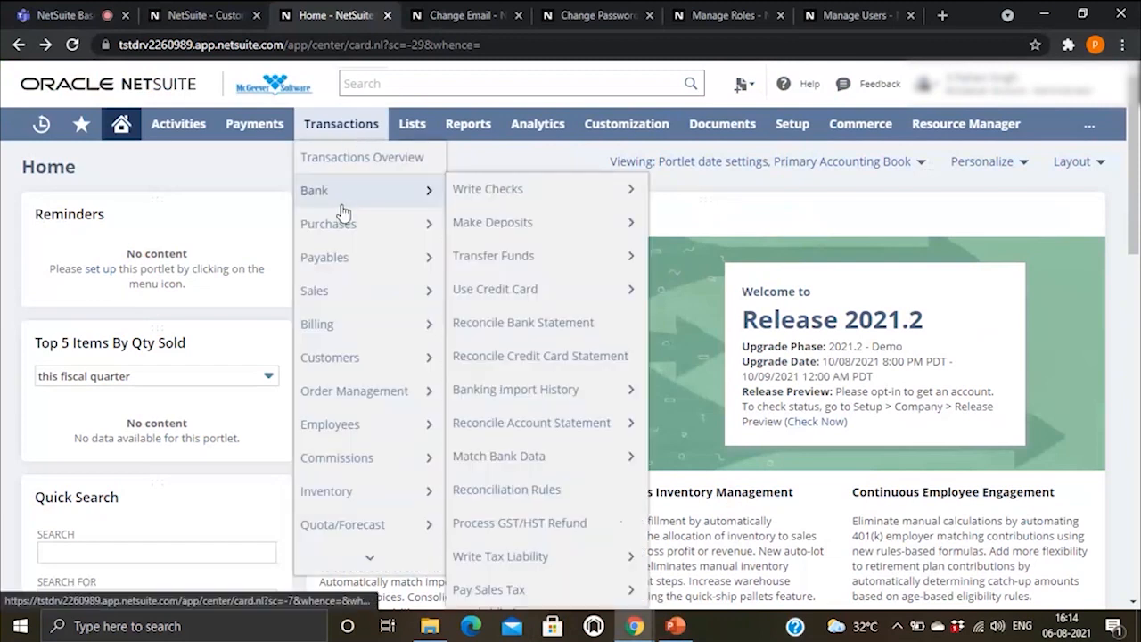
click(513, 193)
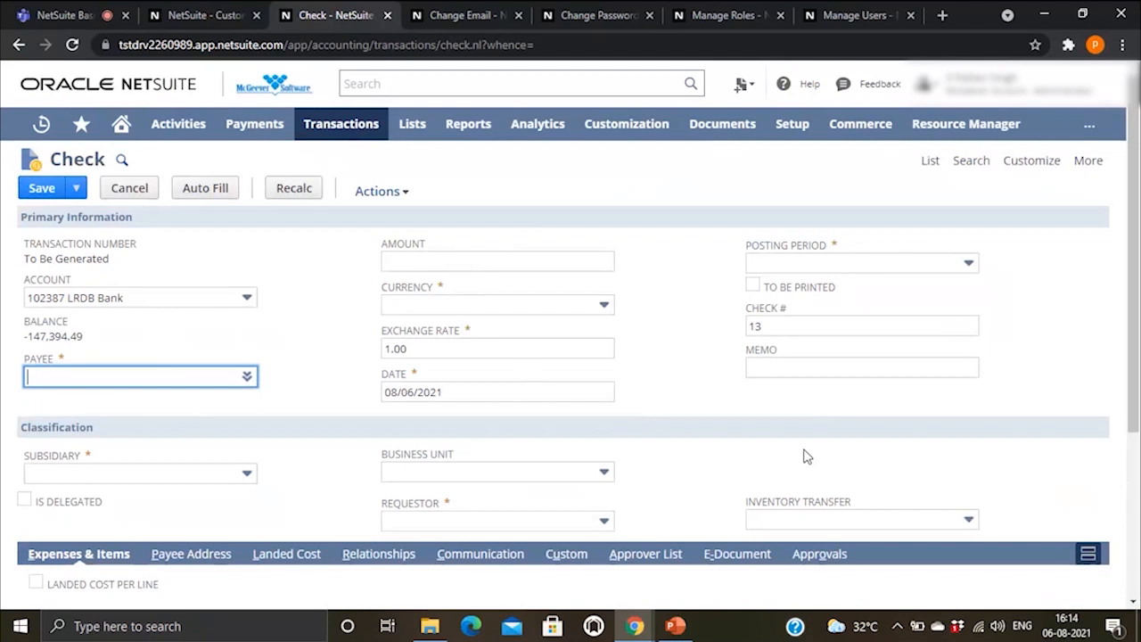
click(813, 83)
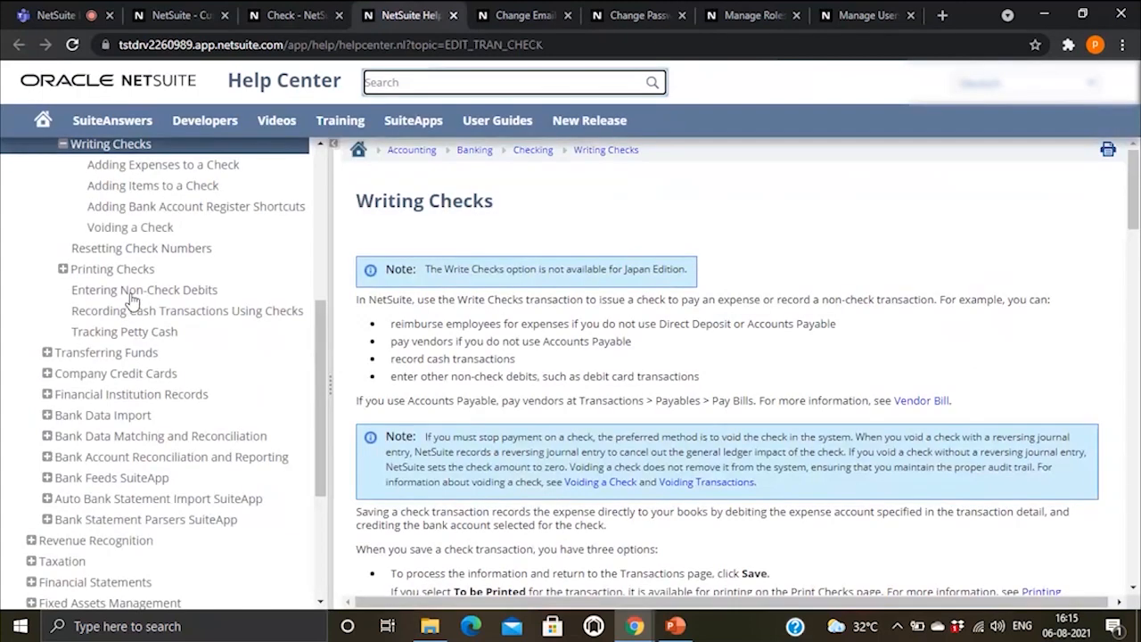
Step: Return to the check form and leave it without saving
click(303, 14)
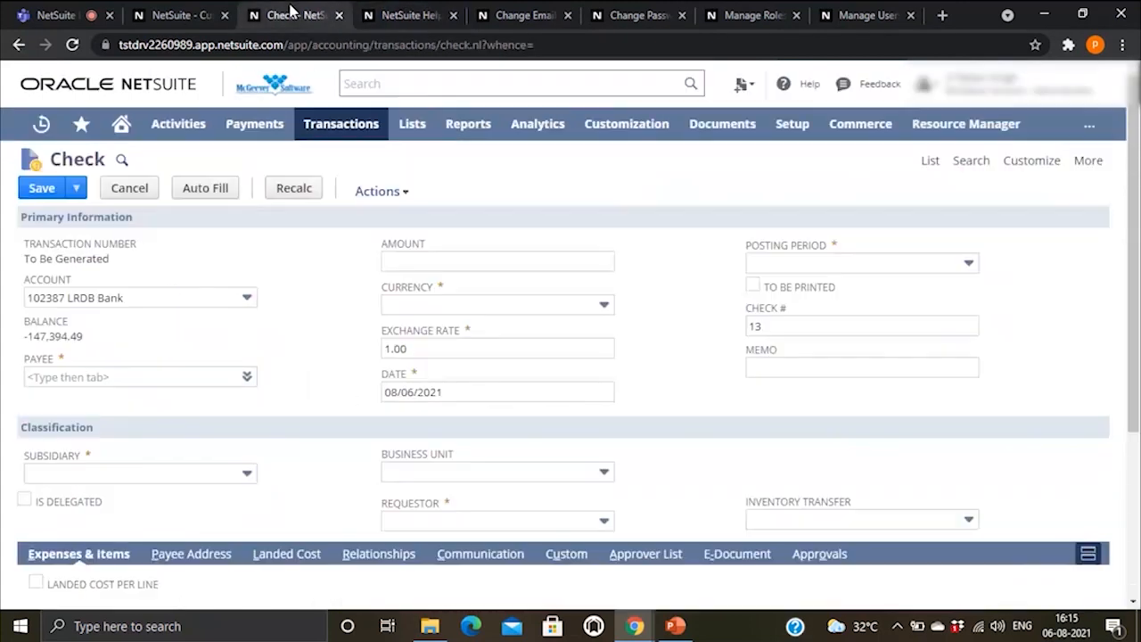
click(19, 47)
click(651, 136)
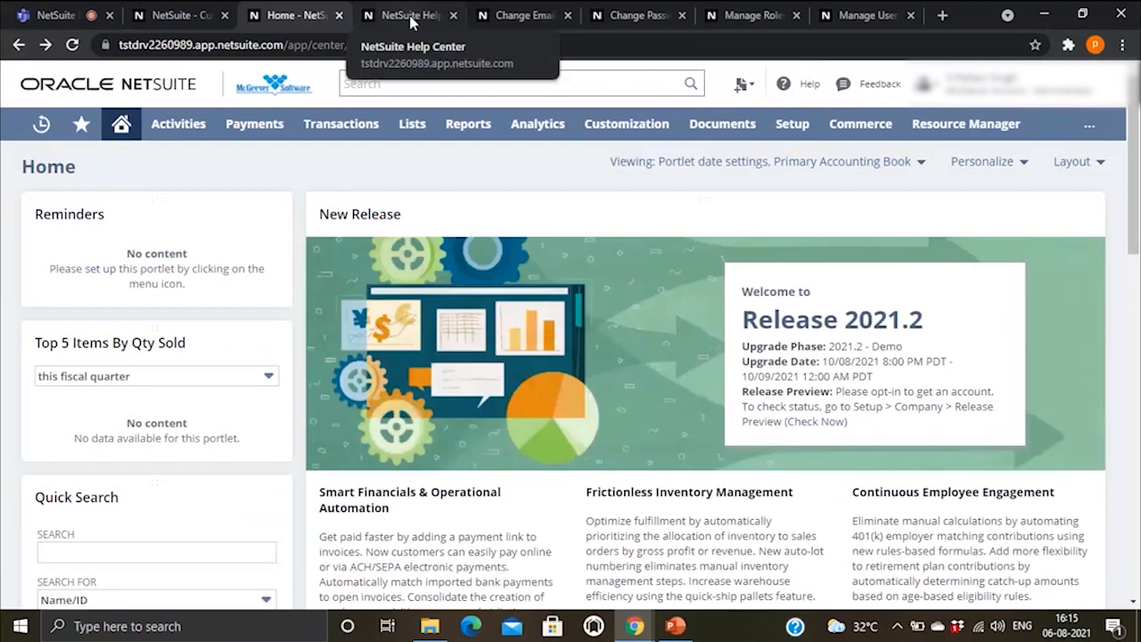
Step: Open the Help Center, view the User Guides list, then go back to the Welcome page
click(808, 84)
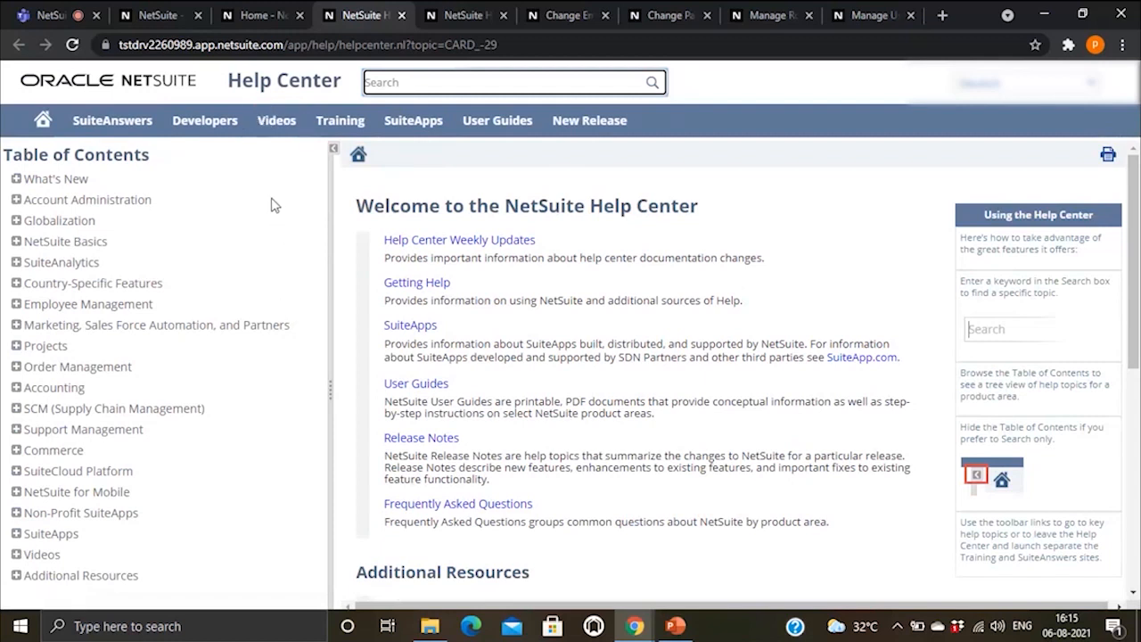
click(495, 132)
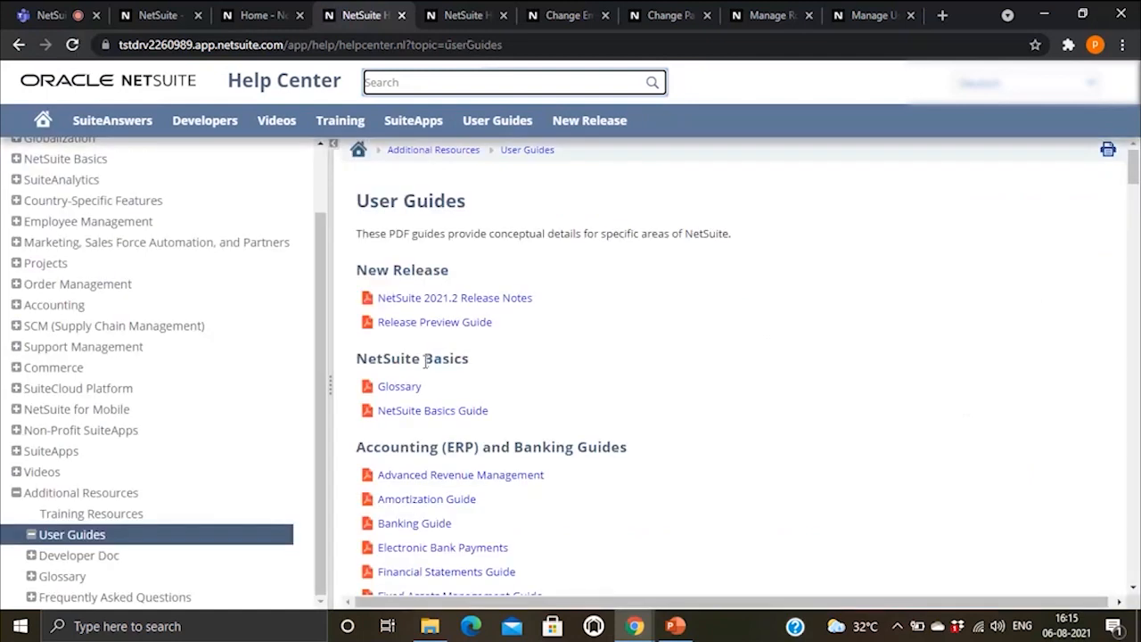
click(18, 45)
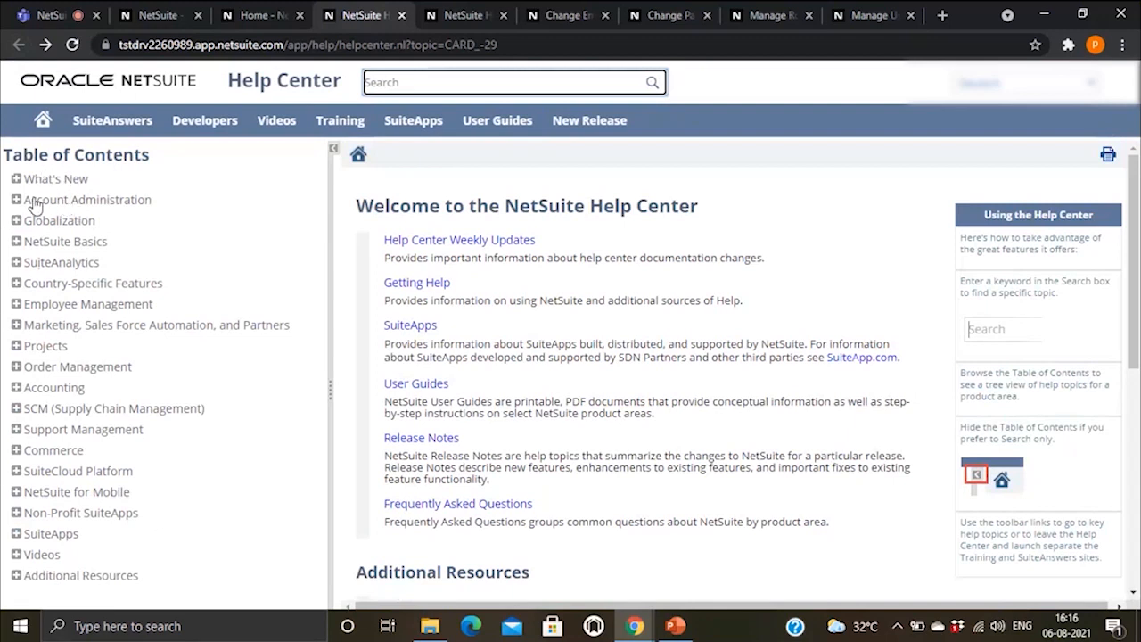
Step: Return to the NetSuite Home dashboard after a brief switch to the slide show
click(251, 11)
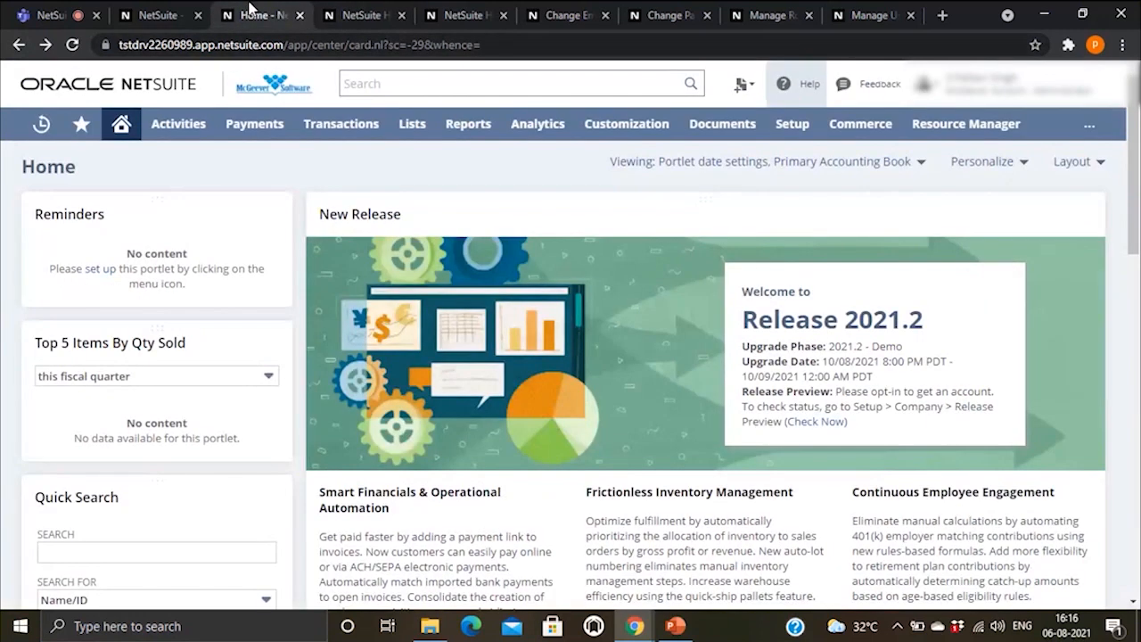
click(675, 627)
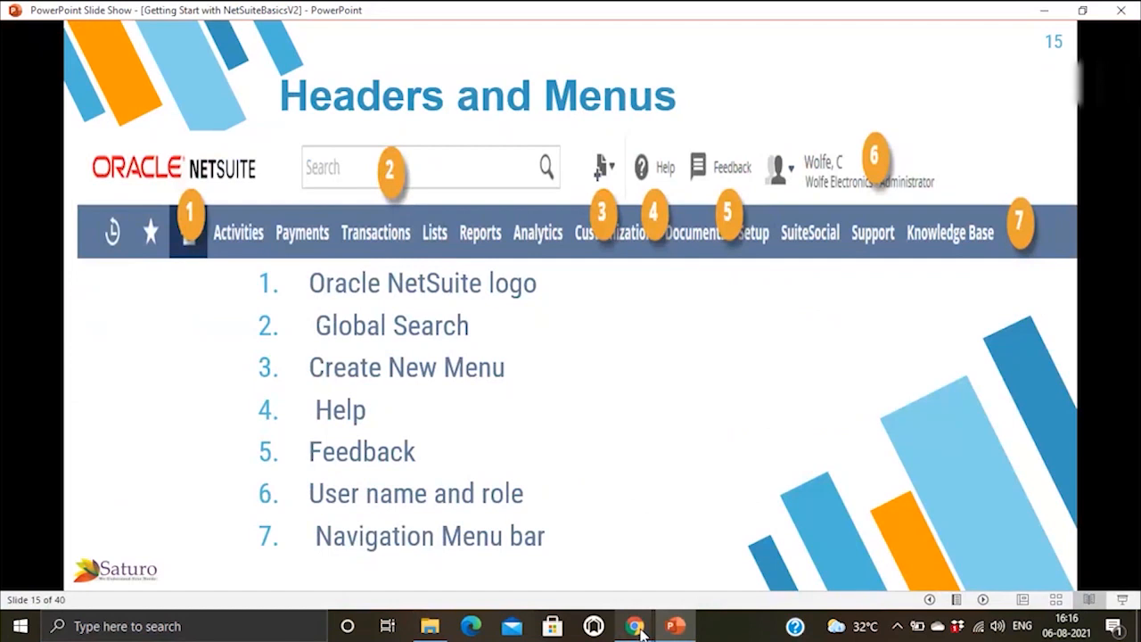
mouse_move(635, 626)
click(571, 571)
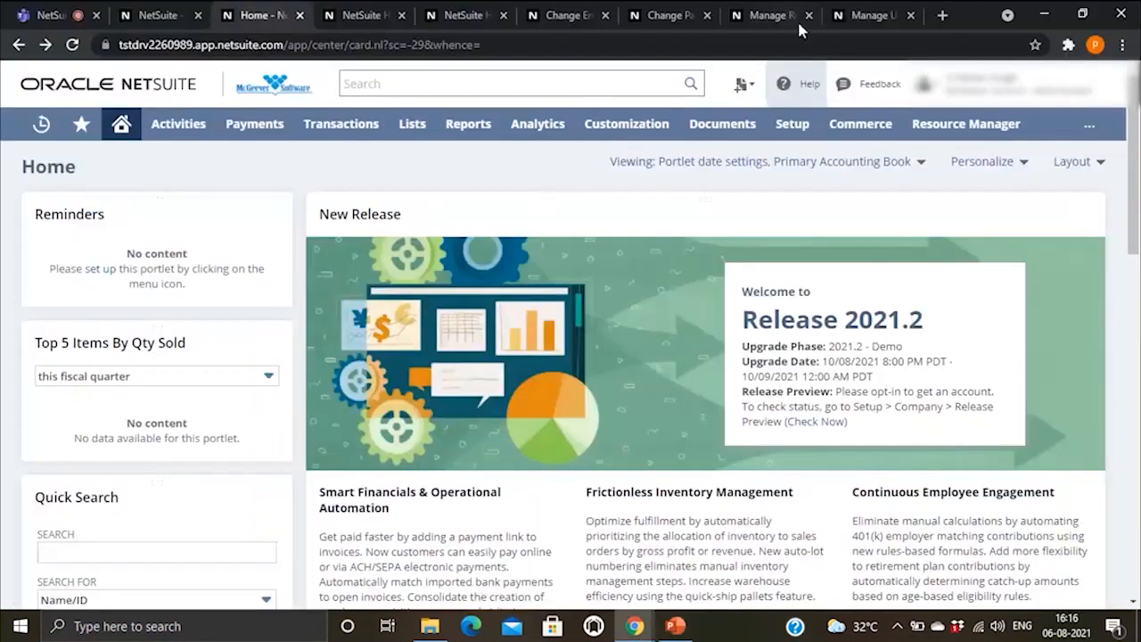
Step: Open the experience feedback rating form, cancel it, and return to the slide show
click(874, 88)
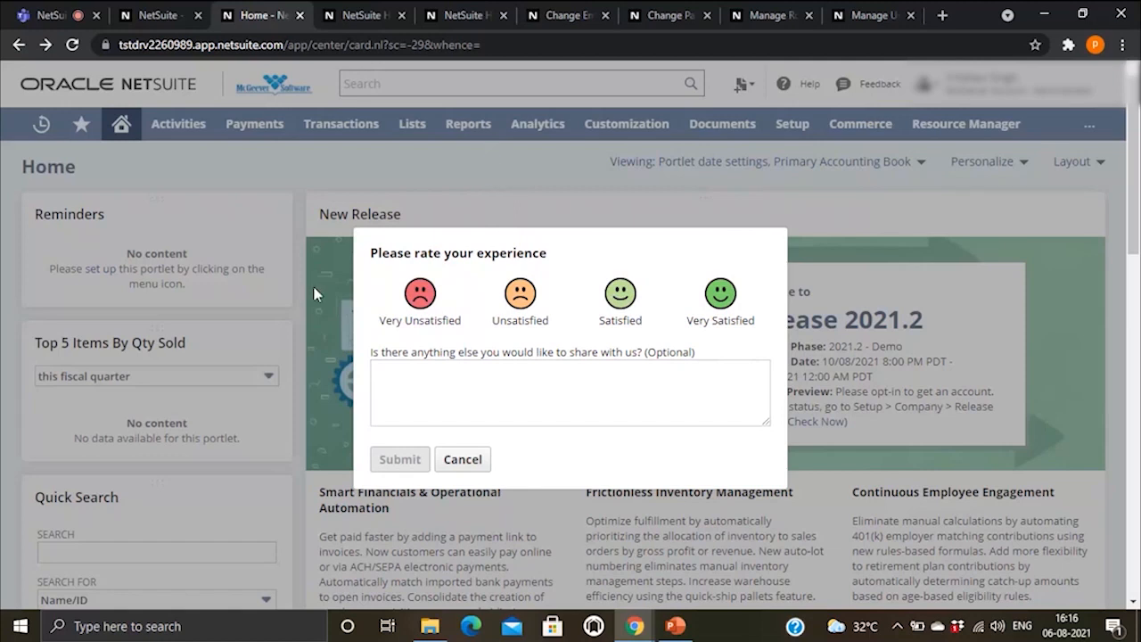
click(431, 140)
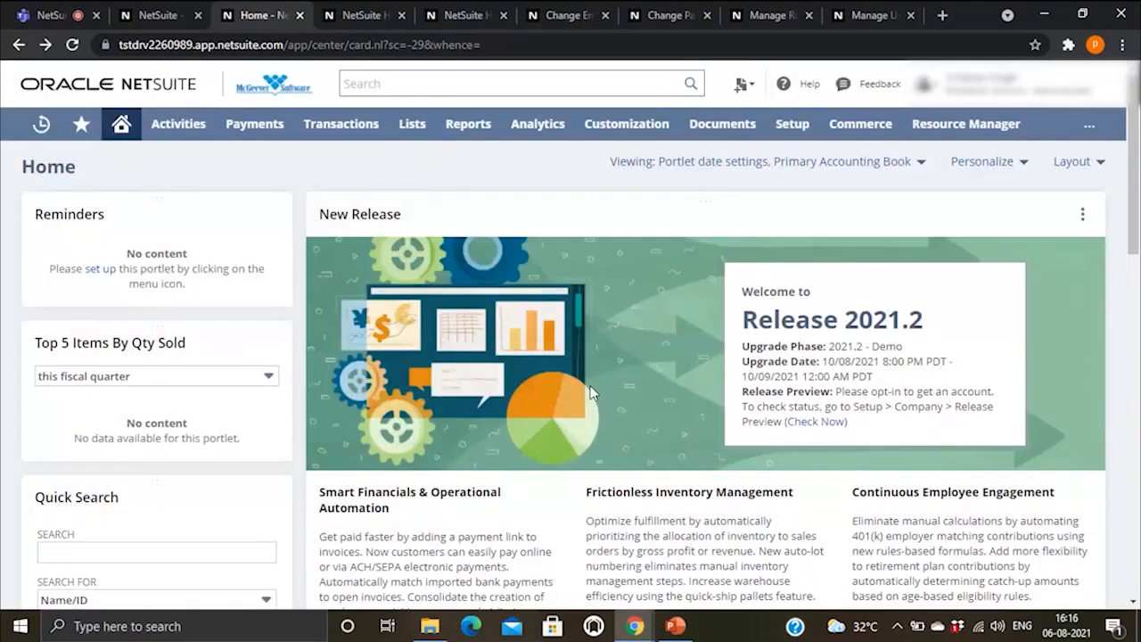
mouse_move(692, 633)
click(688, 576)
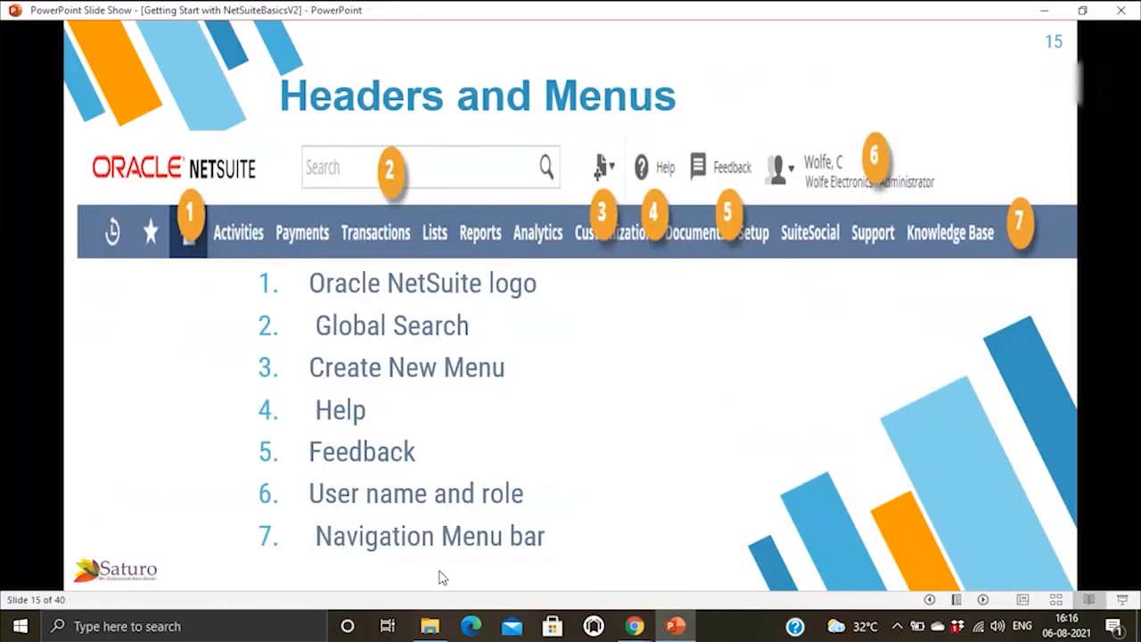
Step: Bring the NetSuite Home page briefly to the front
mouse_move(629, 630)
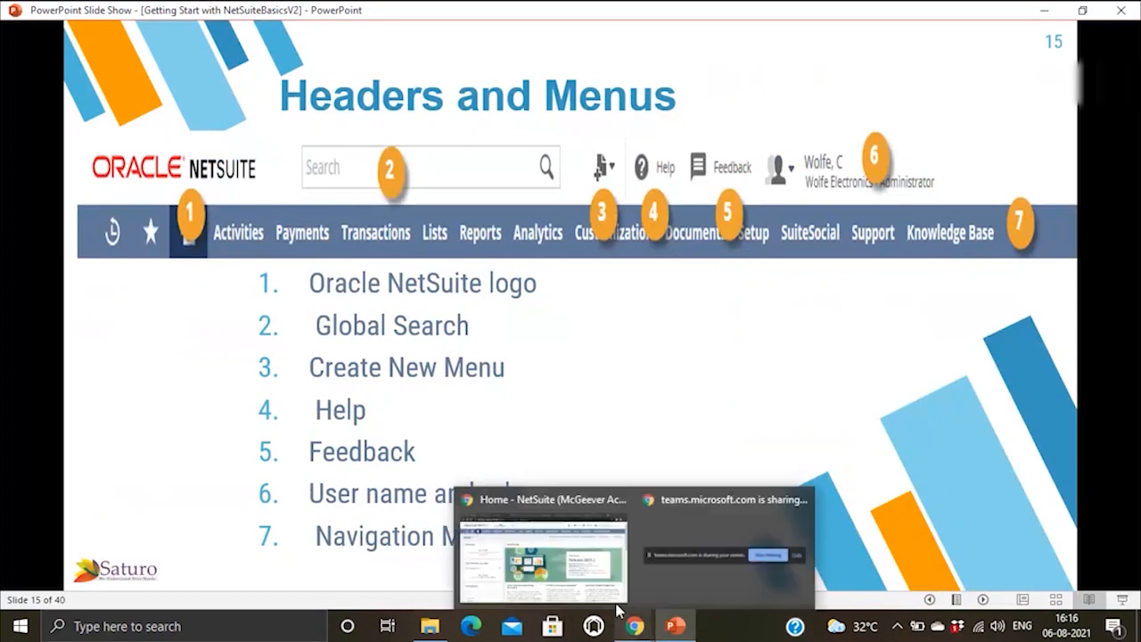
click(550, 564)
mouse_move(999, 84)
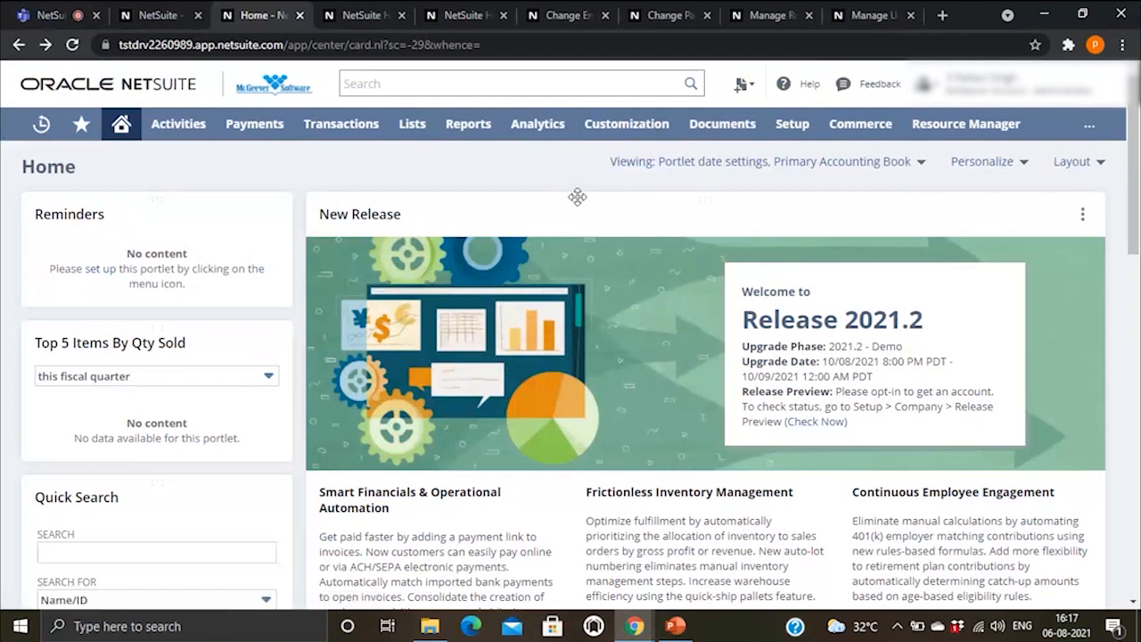
Step: Advance the slide show to slide 16 'Using Global Search', then return to NetSuite Home
click(675, 626)
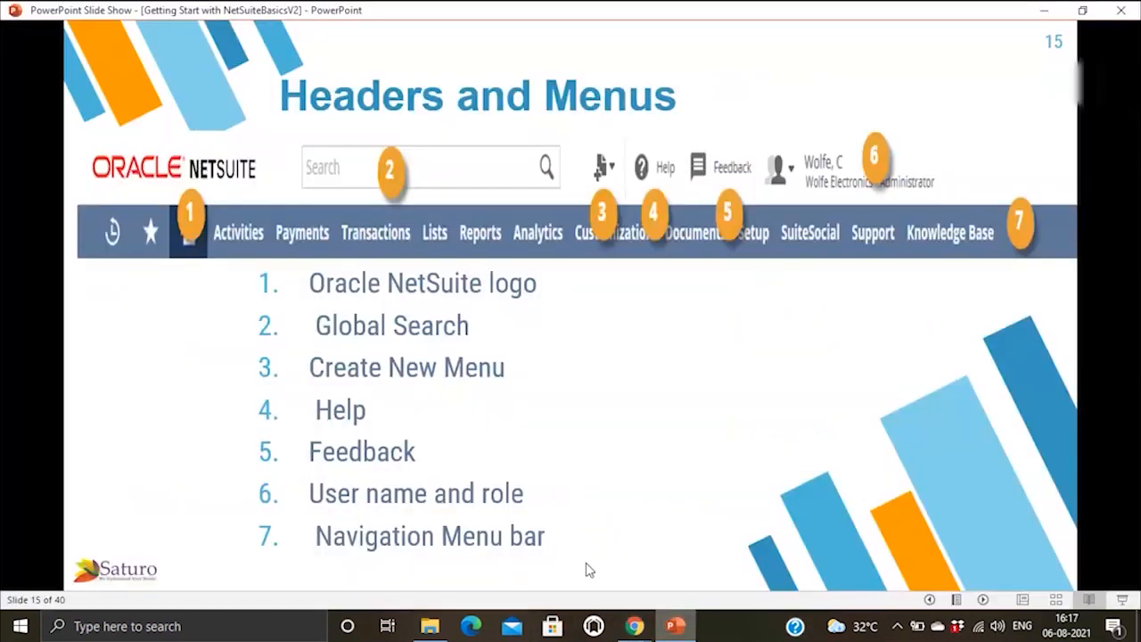
click(562, 395)
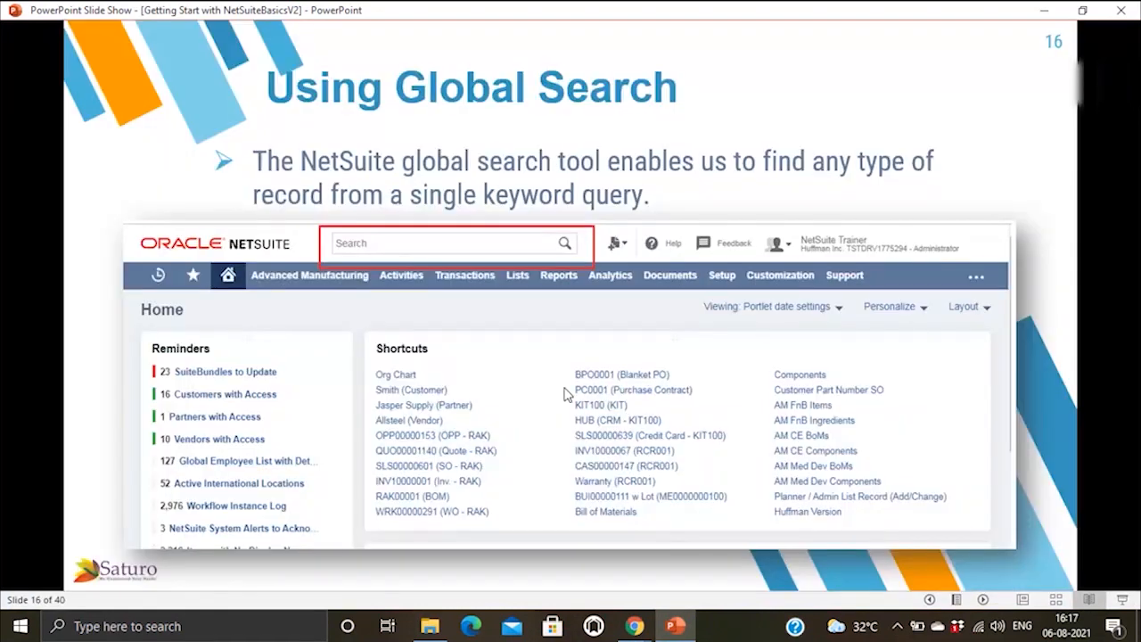
mouse_move(634, 626)
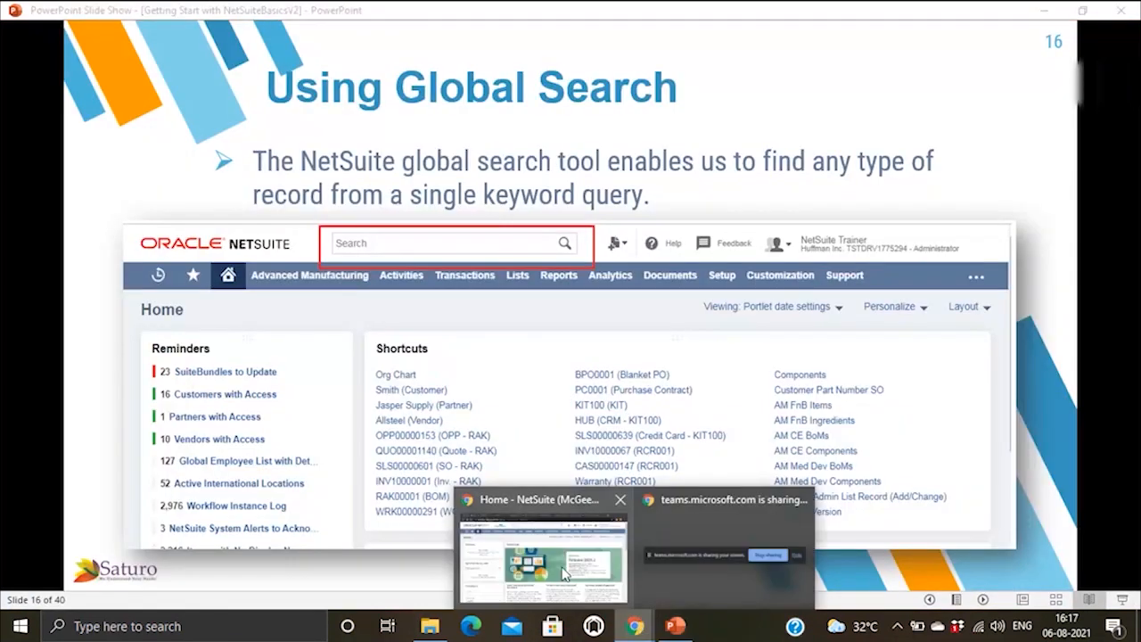
click(567, 575)
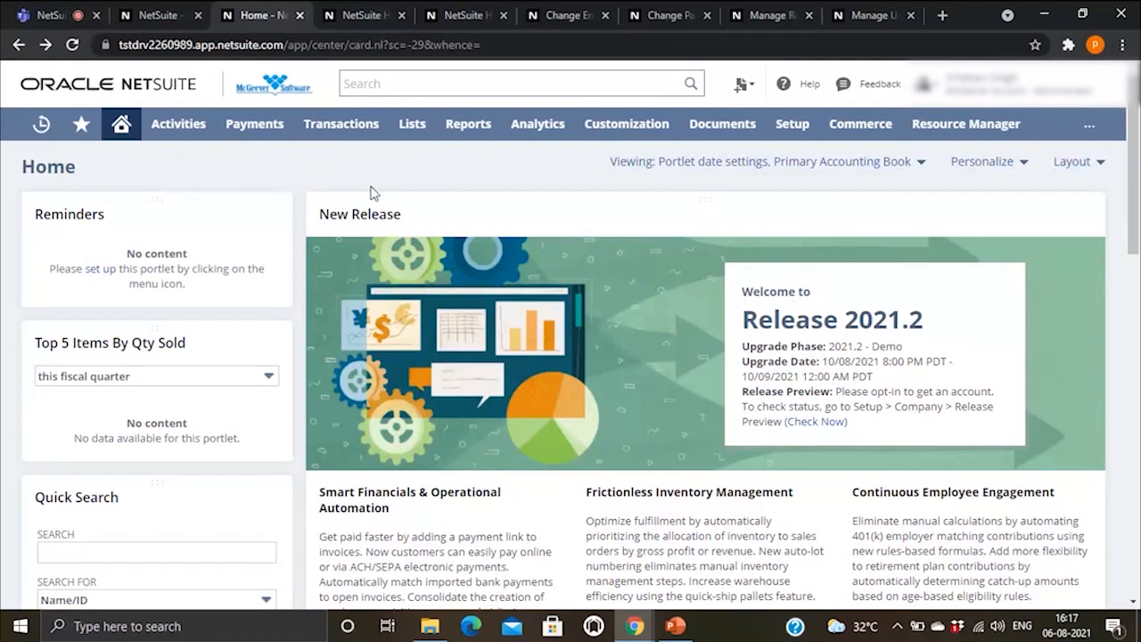
mouse_move(346, 133)
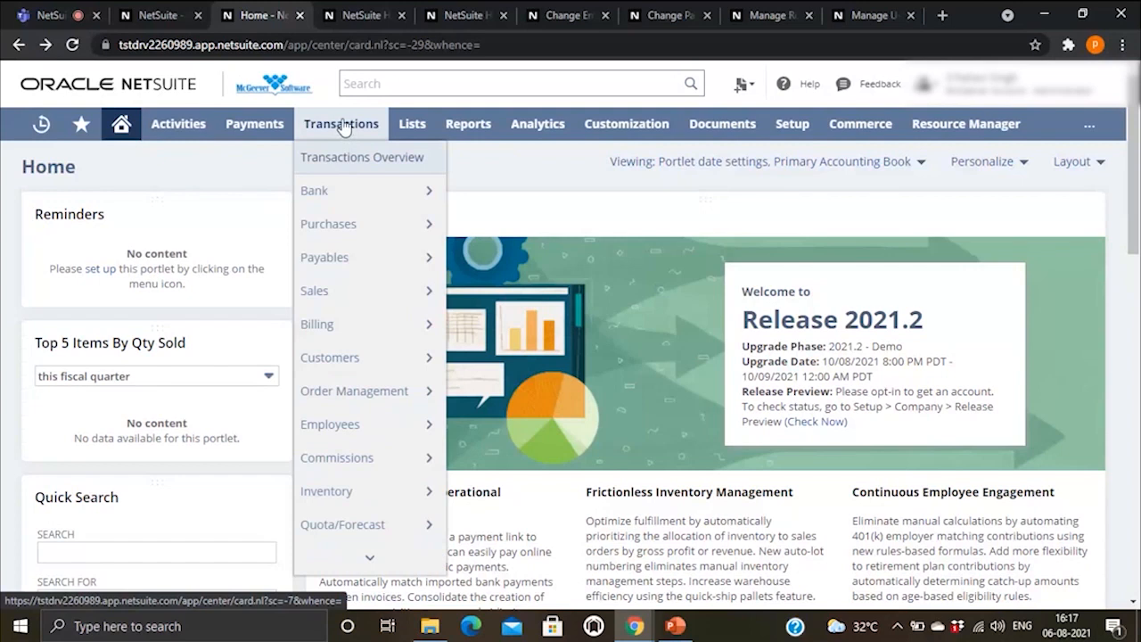
mouse_move(357, 193)
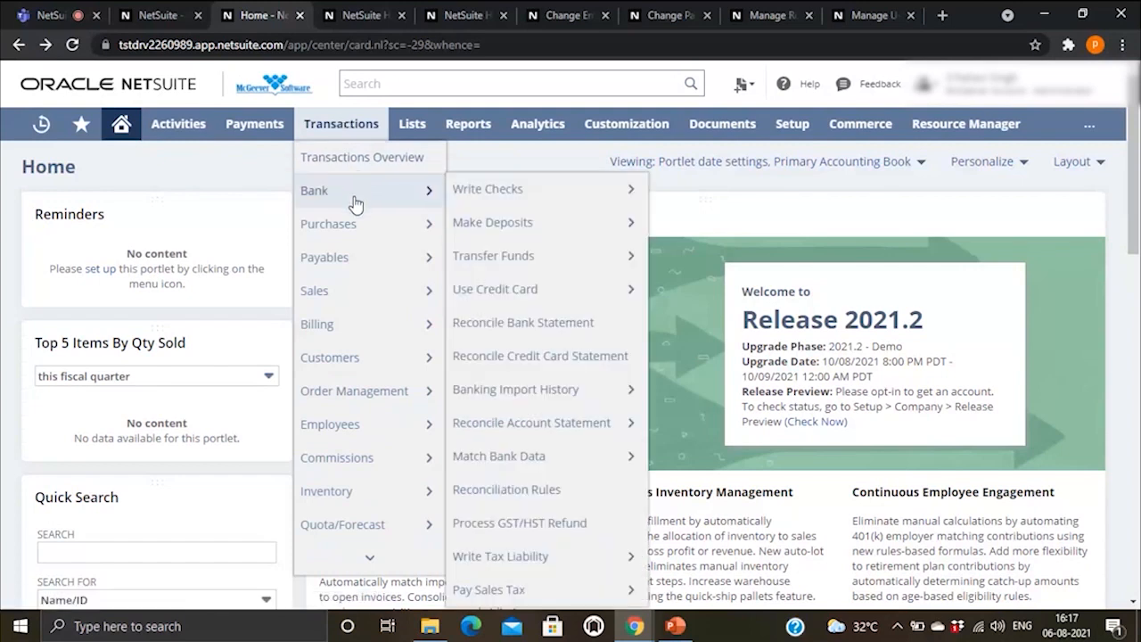
scroll(376, 292, down, 2)
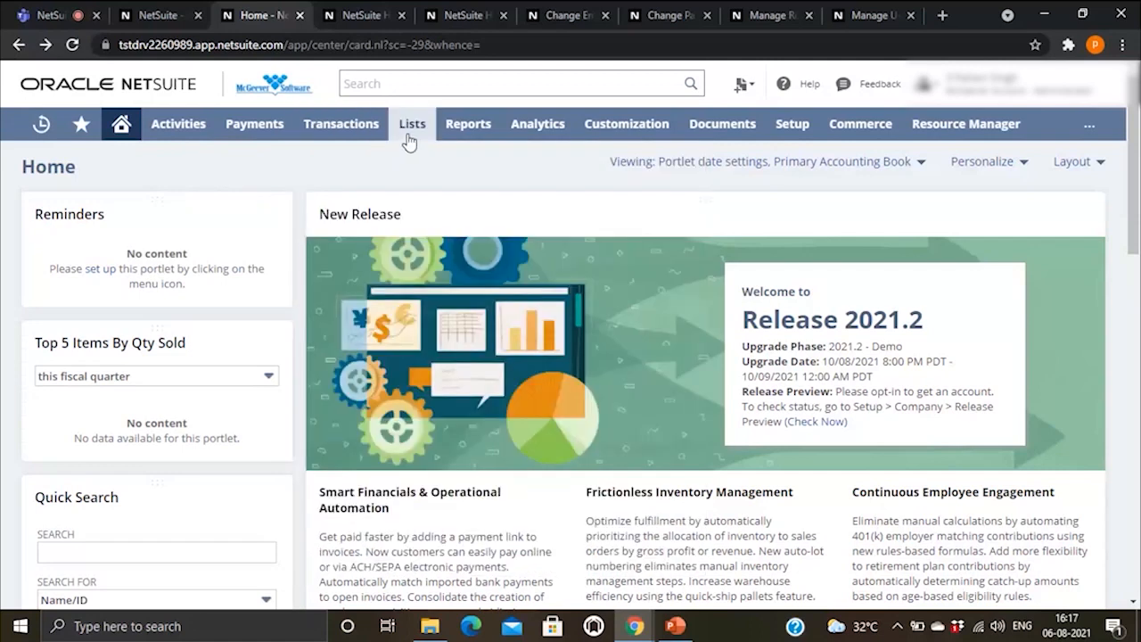
mouse_move(408, 140)
scroll(445, 236, down, 3)
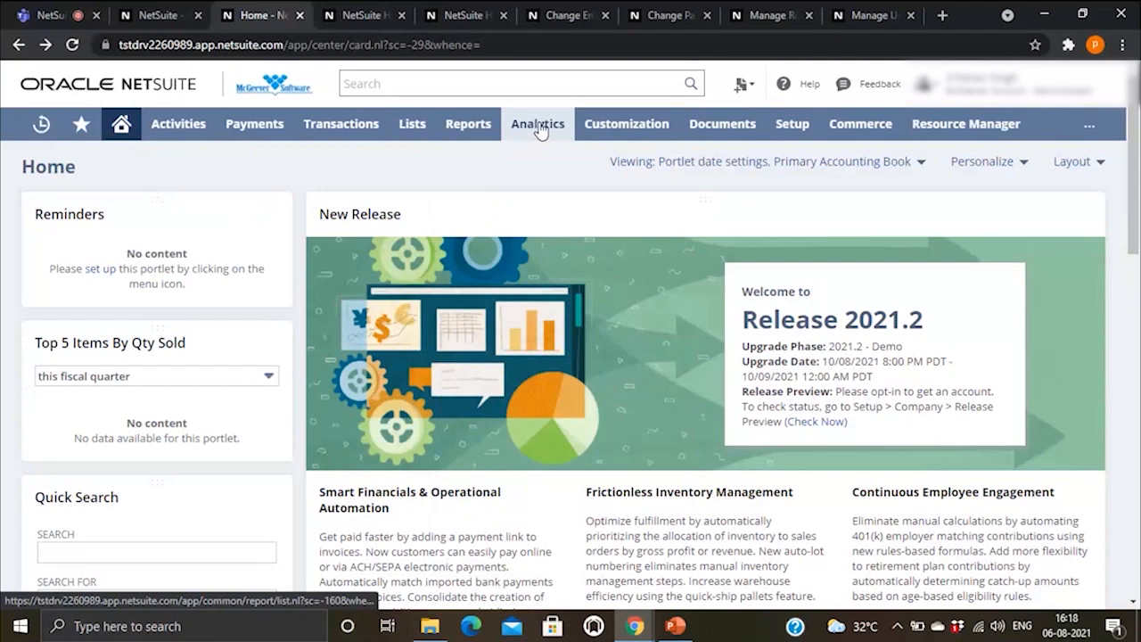
mouse_move(177, 133)
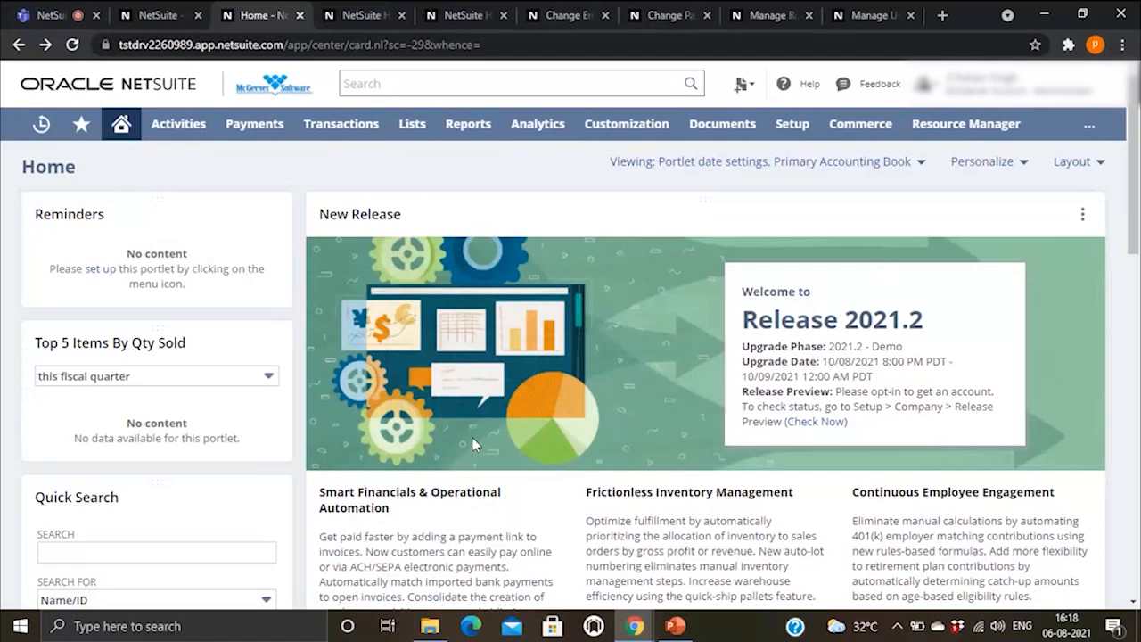
mouse_move(690, 631)
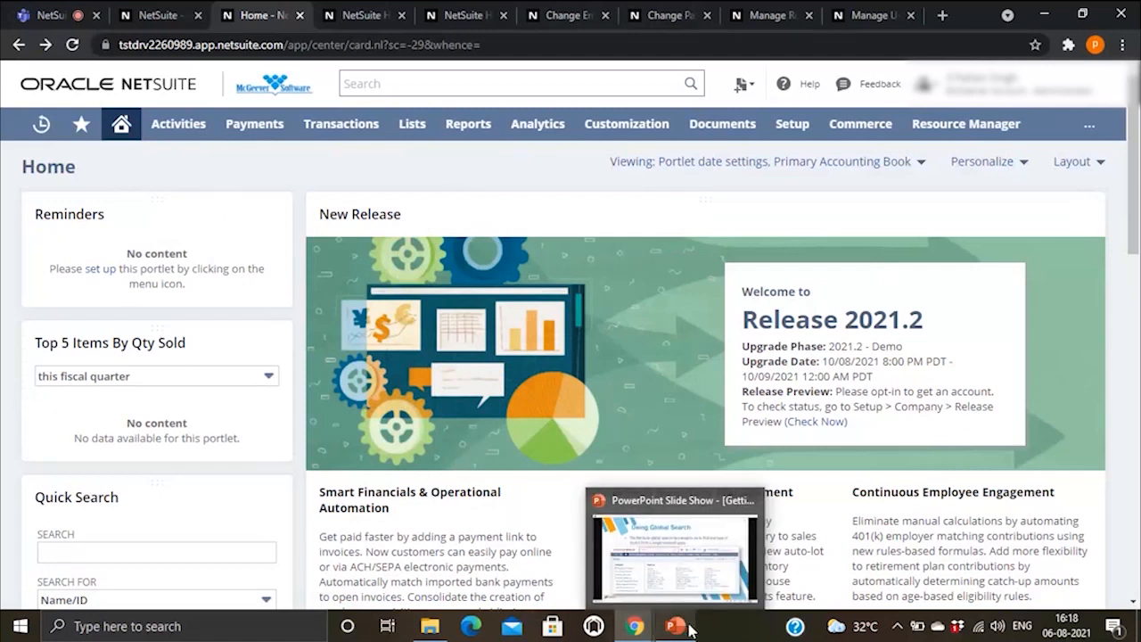
Step: Bring the slide show forward and advance four slides, past the Create New Menu slides to the dashboard screenshot
click(666, 559)
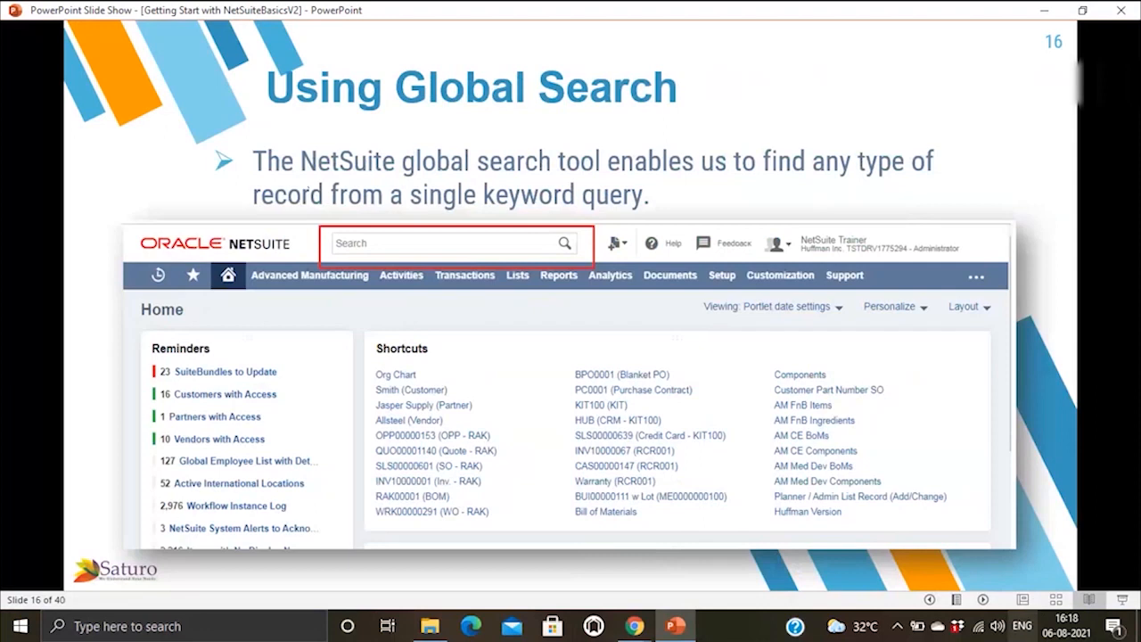
click(982, 601)
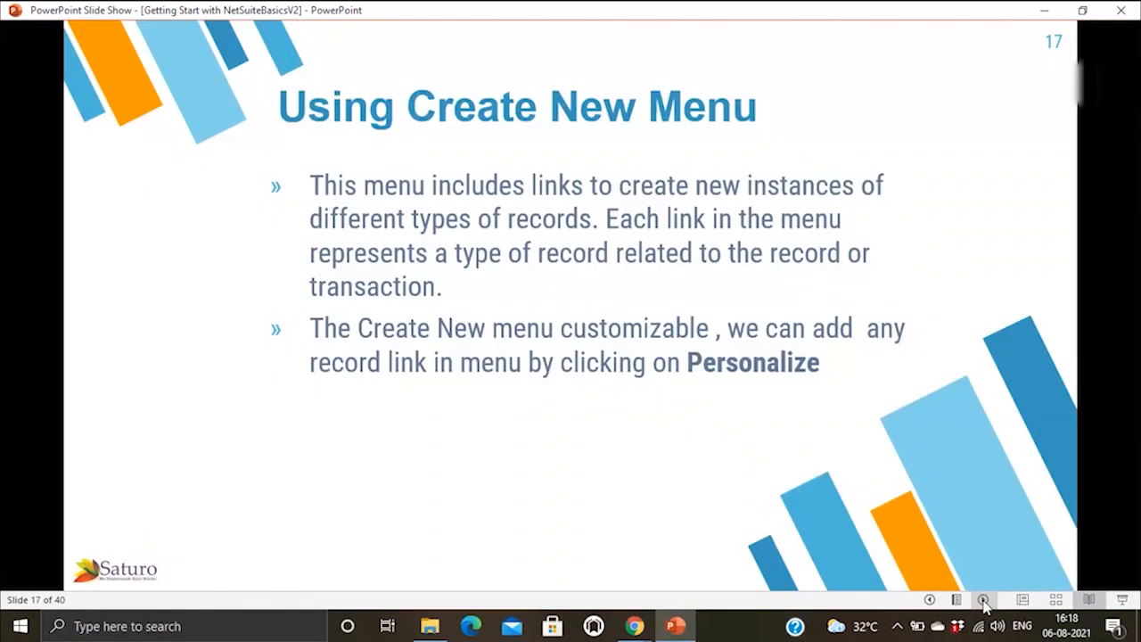
click(983, 600)
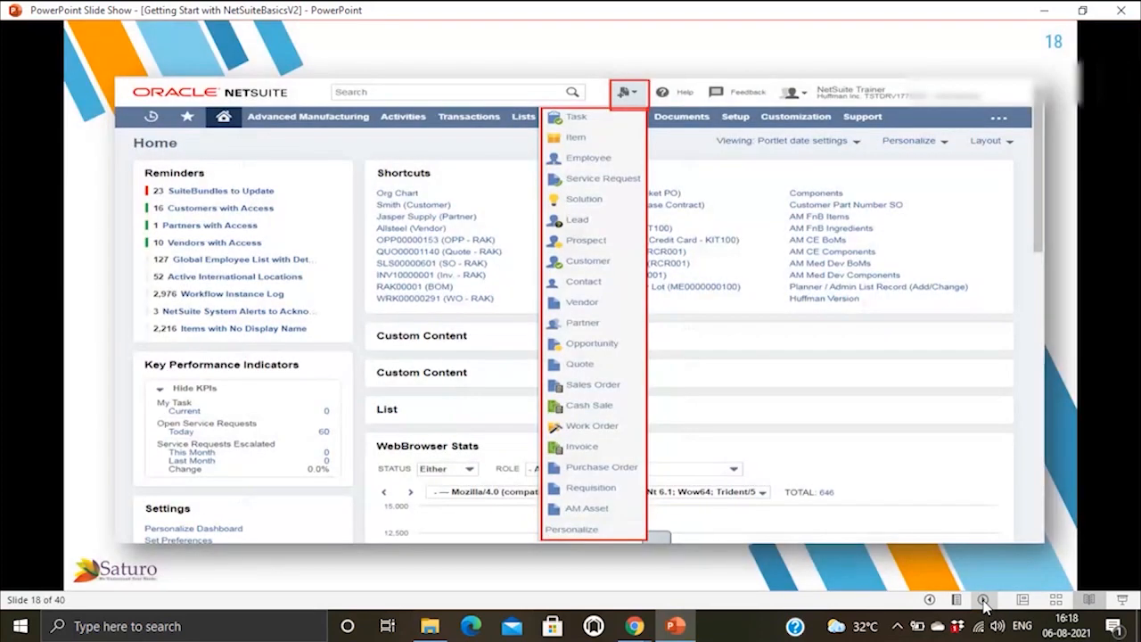
click(982, 600)
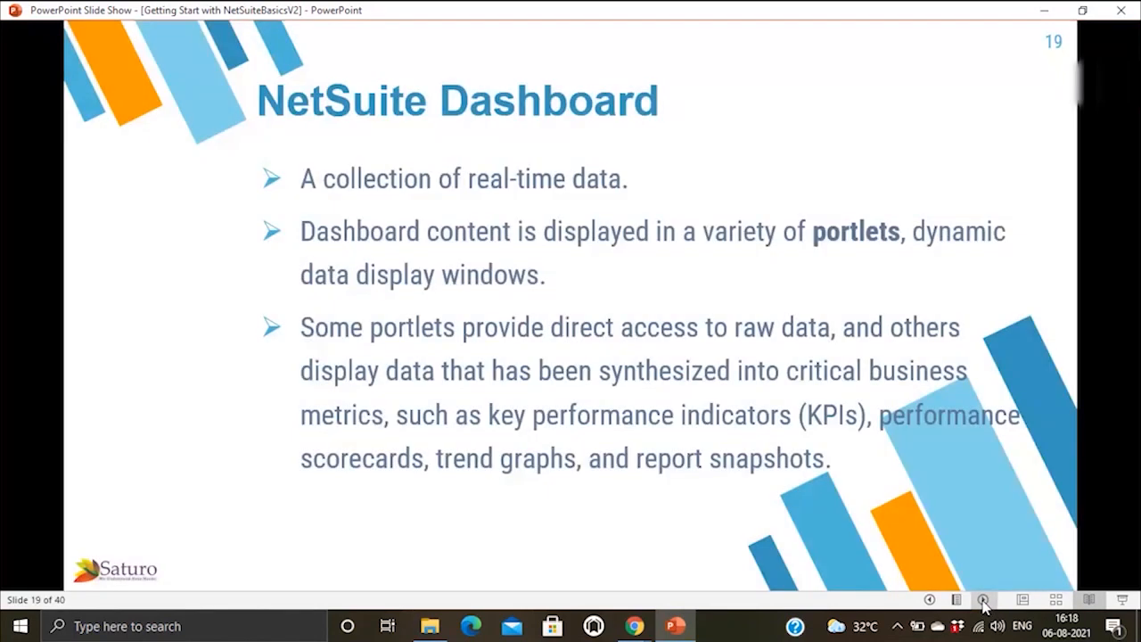
click(983, 600)
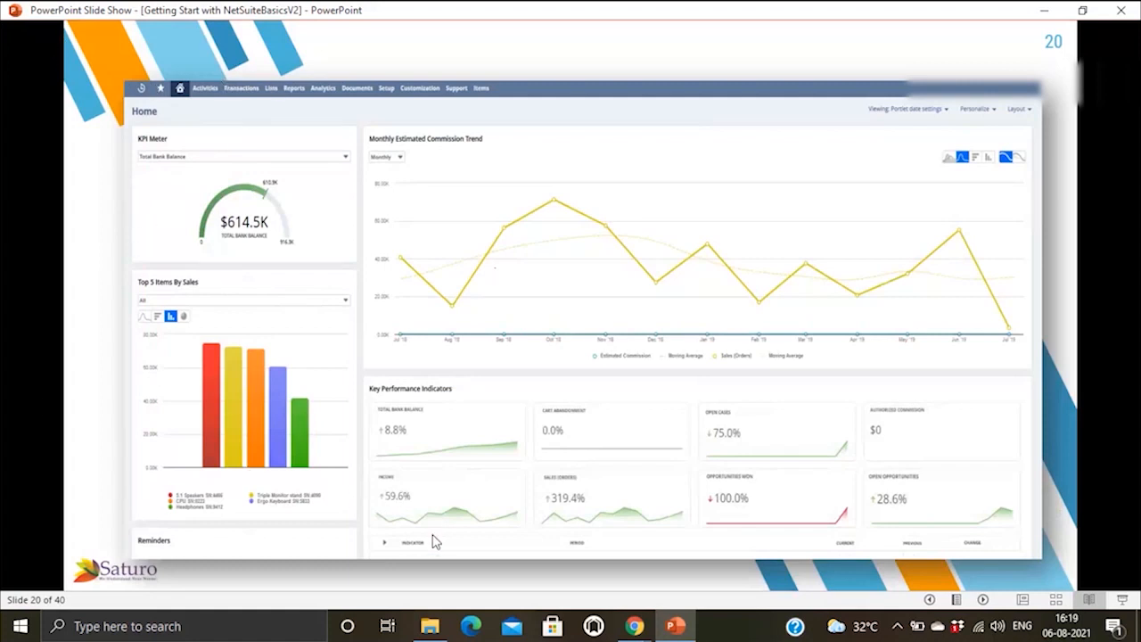
Step: Glance at the NetSuite Home page, then return to the slide show
mouse_move(632, 625)
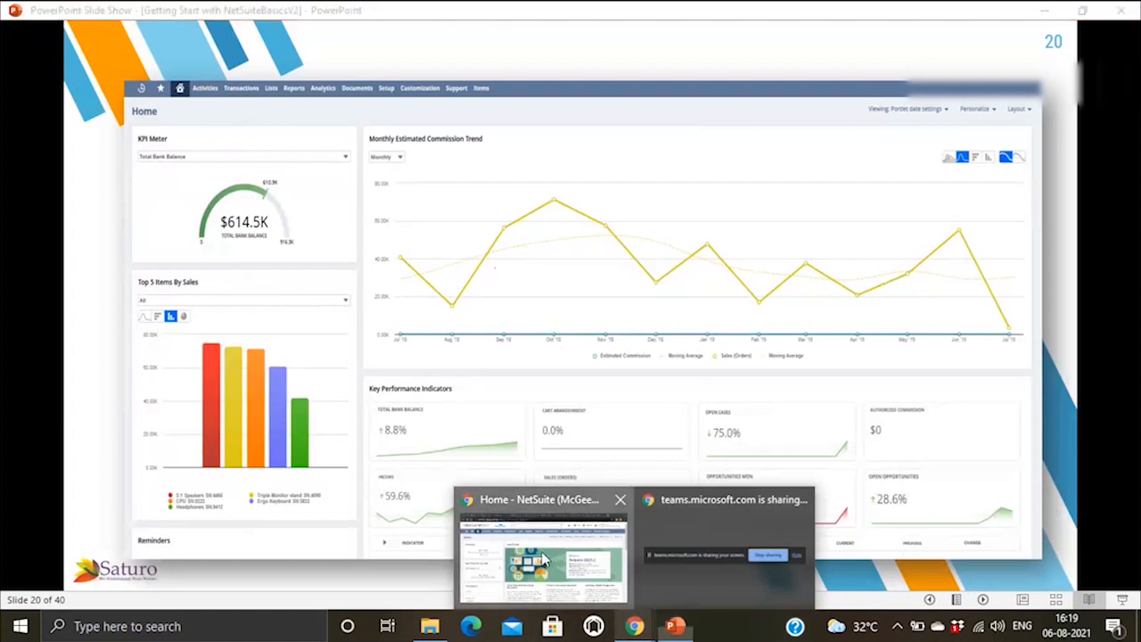
click(574, 562)
scroll(457, 355, down, 10)
scroll(458, 355, up, 10)
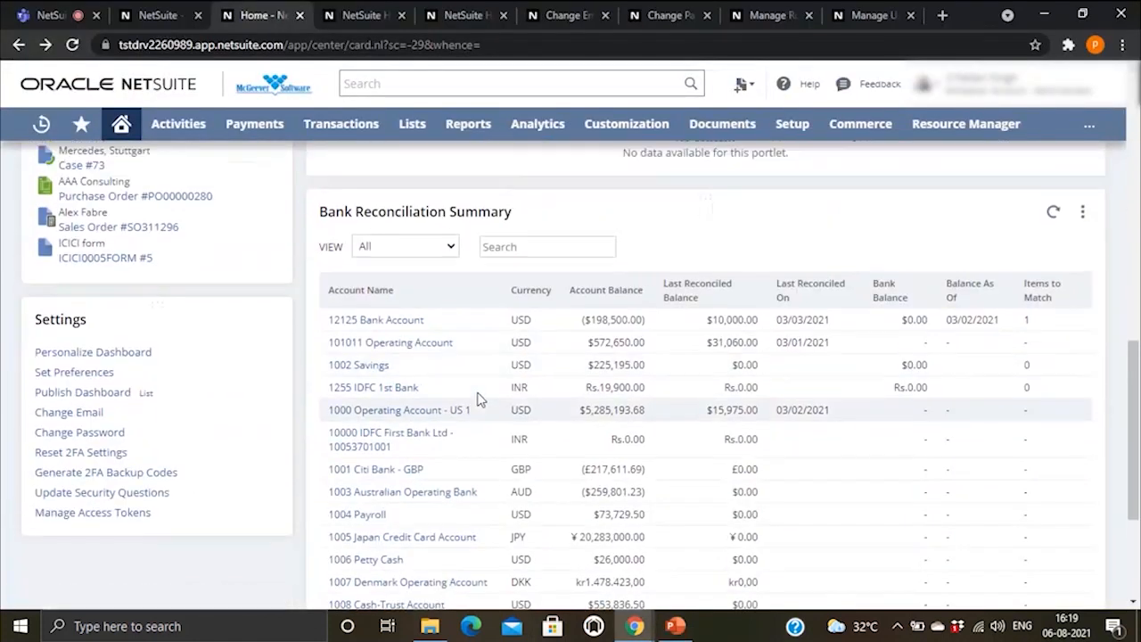
click(675, 626)
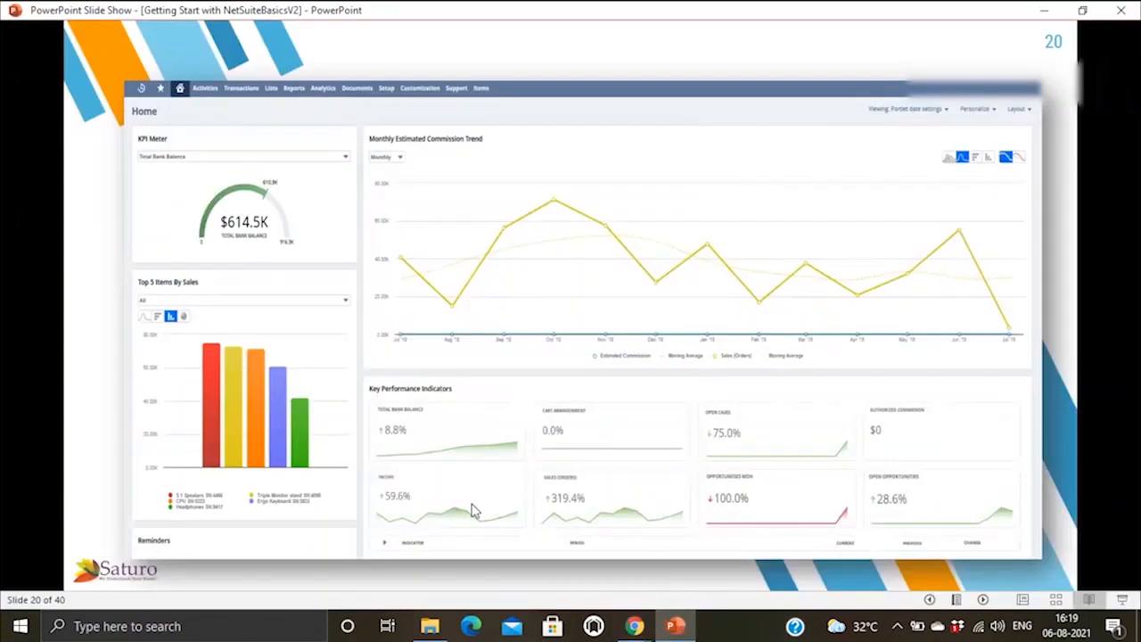
Step: Advance to slide 22 on standard and custom roles, then step back to slide 21
click(985, 600)
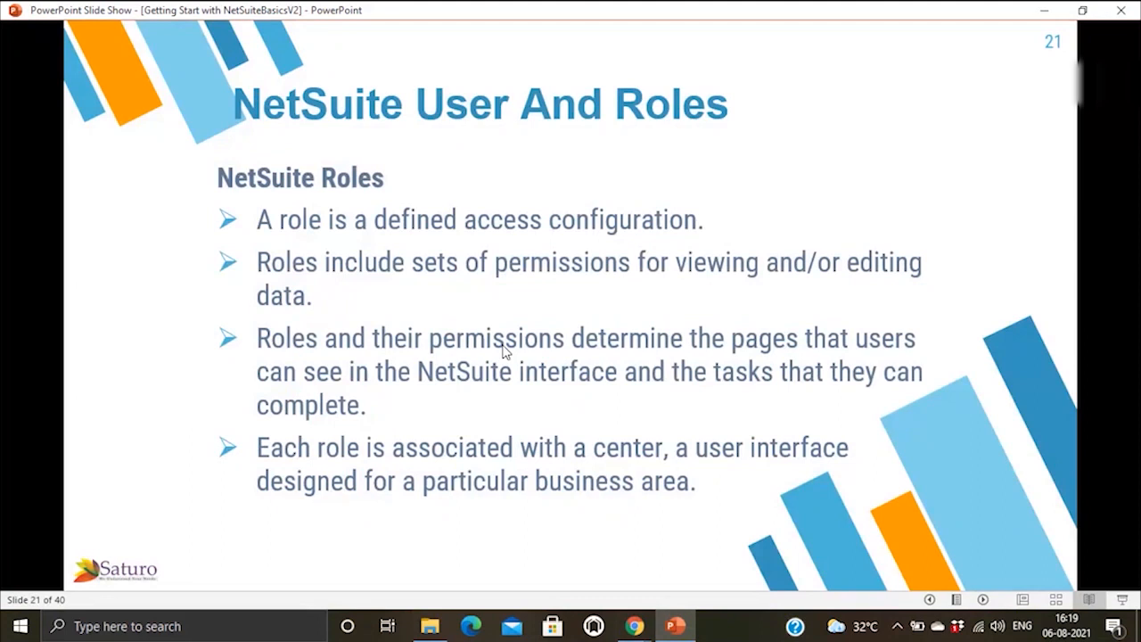
click(985, 602)
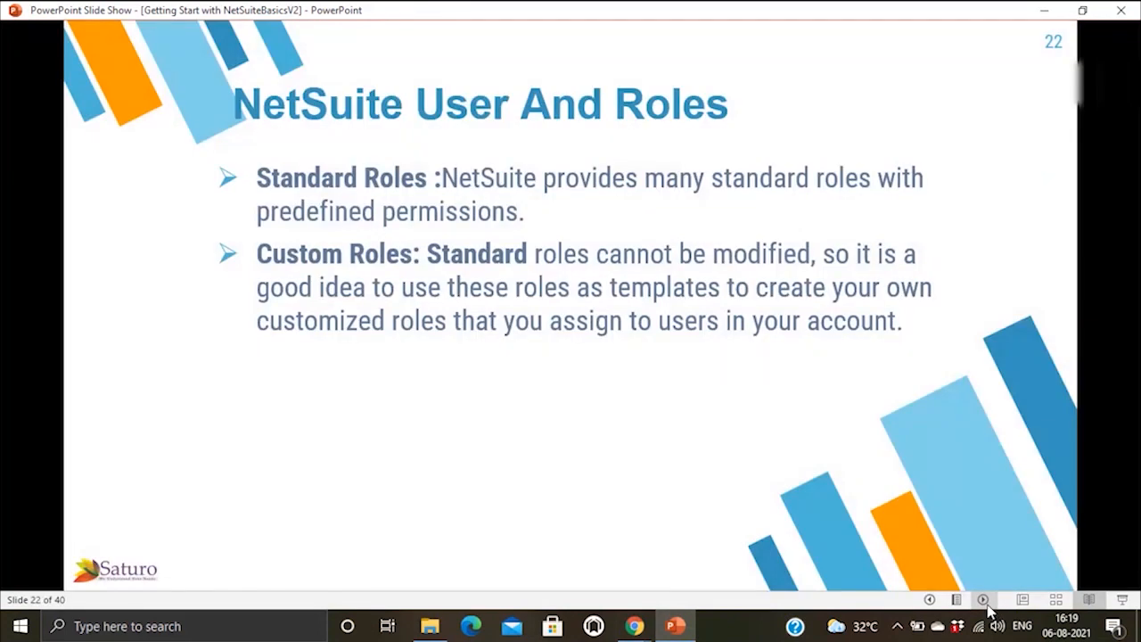
click(928, 600)
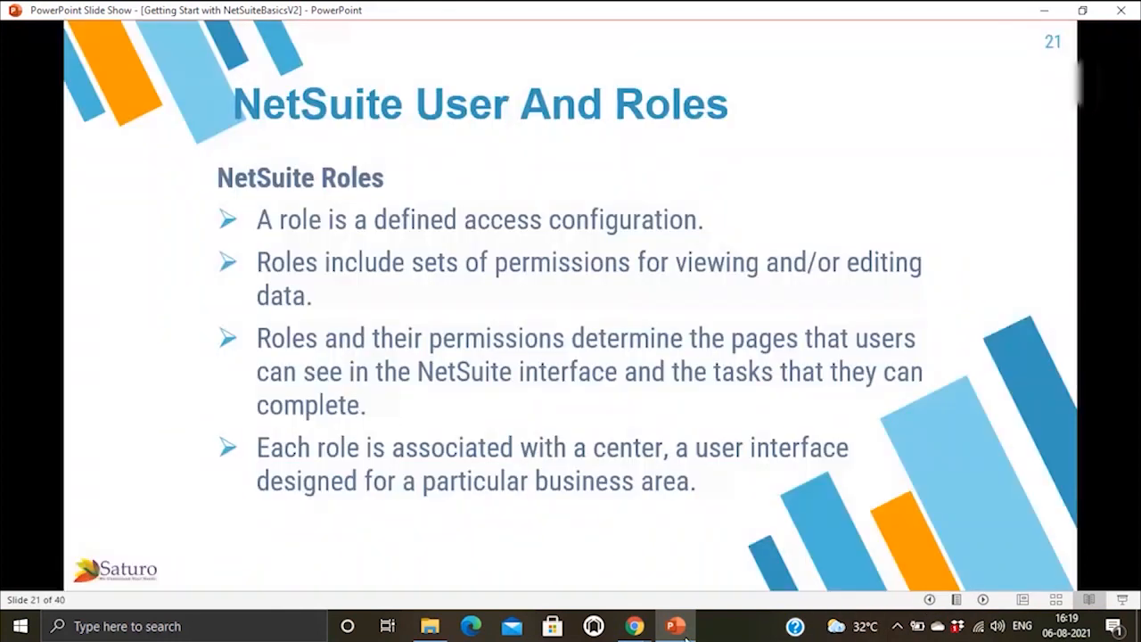
Step: Switch between NetSuite Home and the slide show, finishing on the NetSuite Home dashboard
mouse_move(634, 626)
click(500, 546)
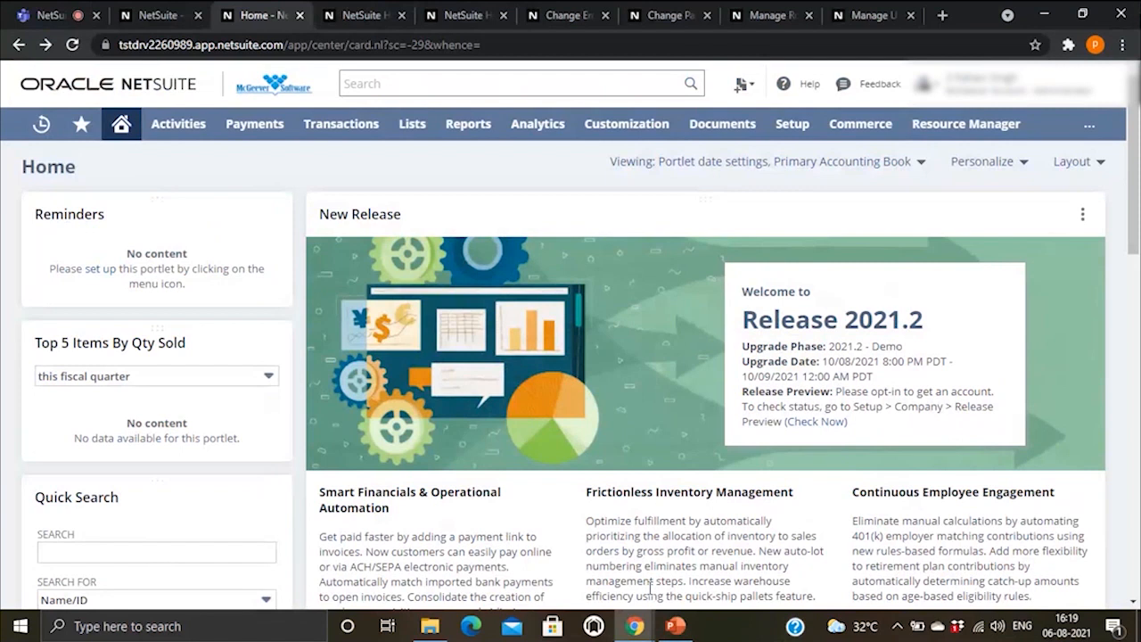
mouse_move(685, 627)
click(680, 584)
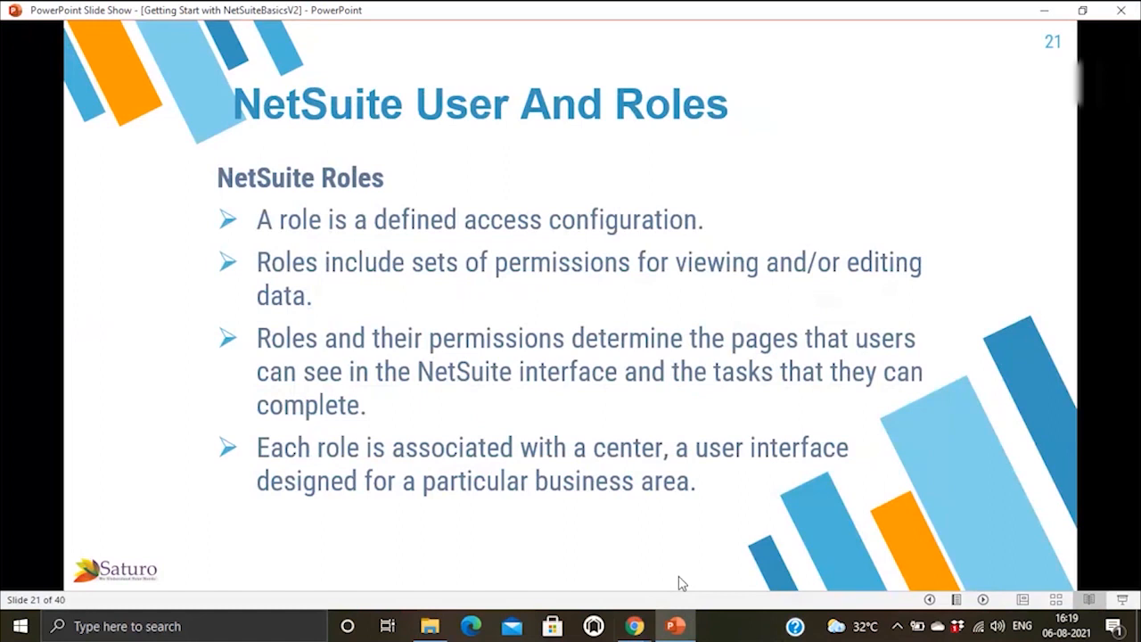
mouse_move(644, 629)
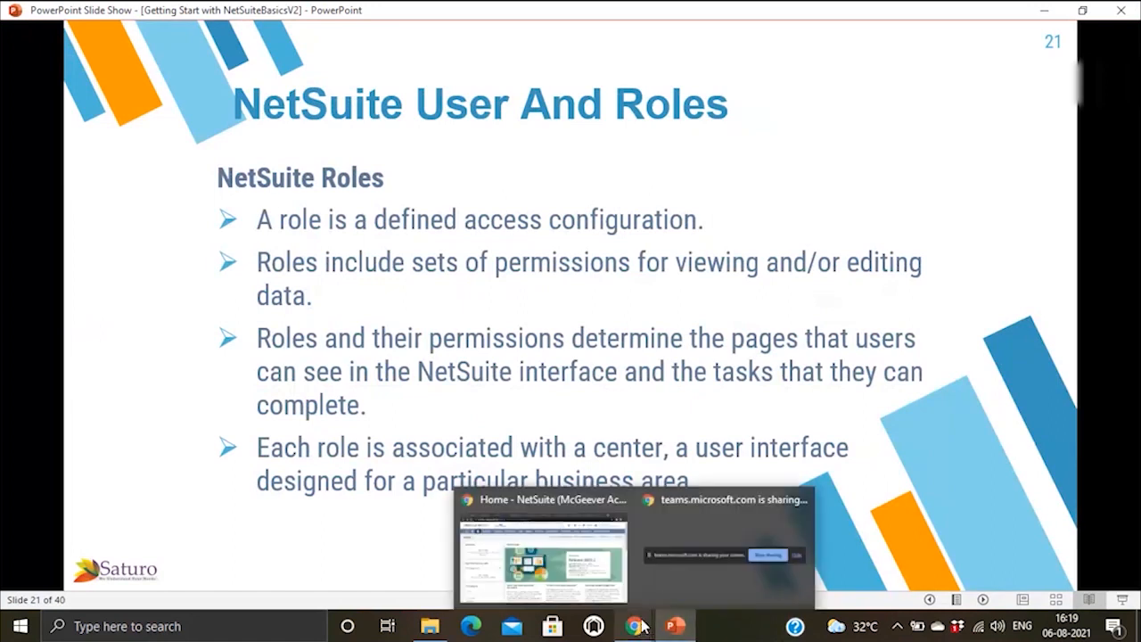
click(578, 559)
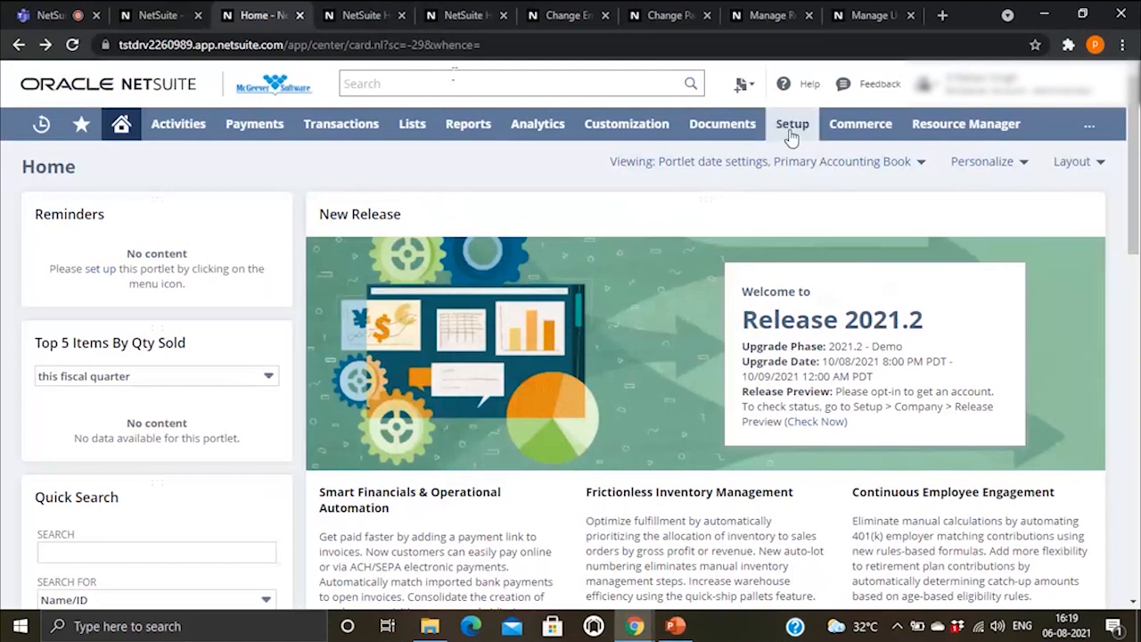
Step: Open Setup > Users/Roles > Manage Roles listing 173 roles, then return to slide 21
mouse_move(792, 129)
scroll(861, 357, down, 4)
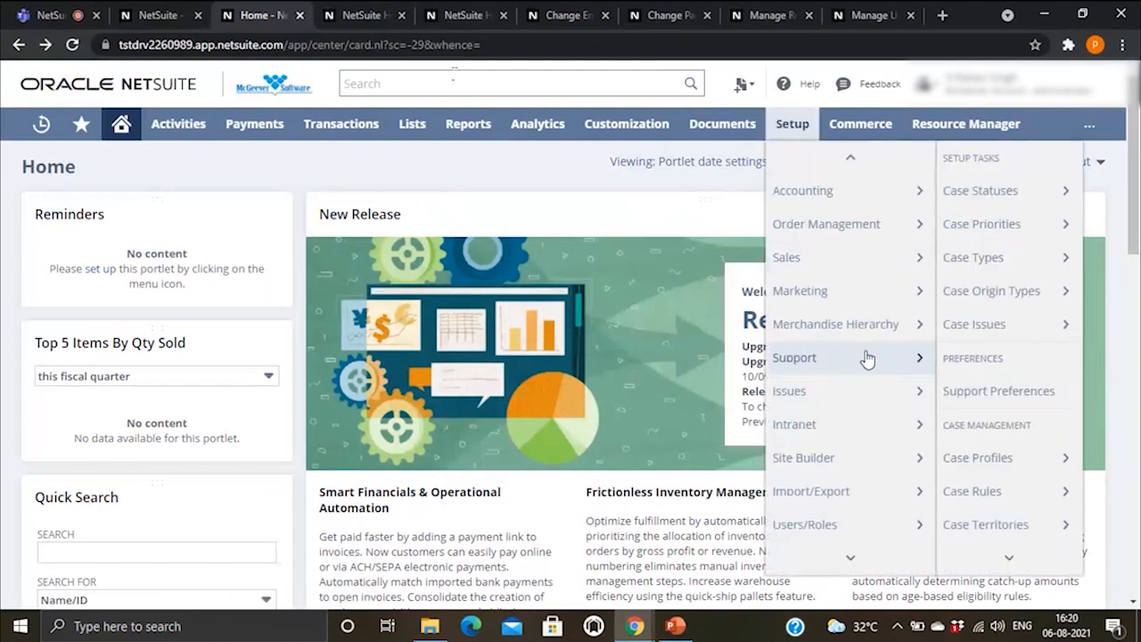
mouse_move(855, 423)
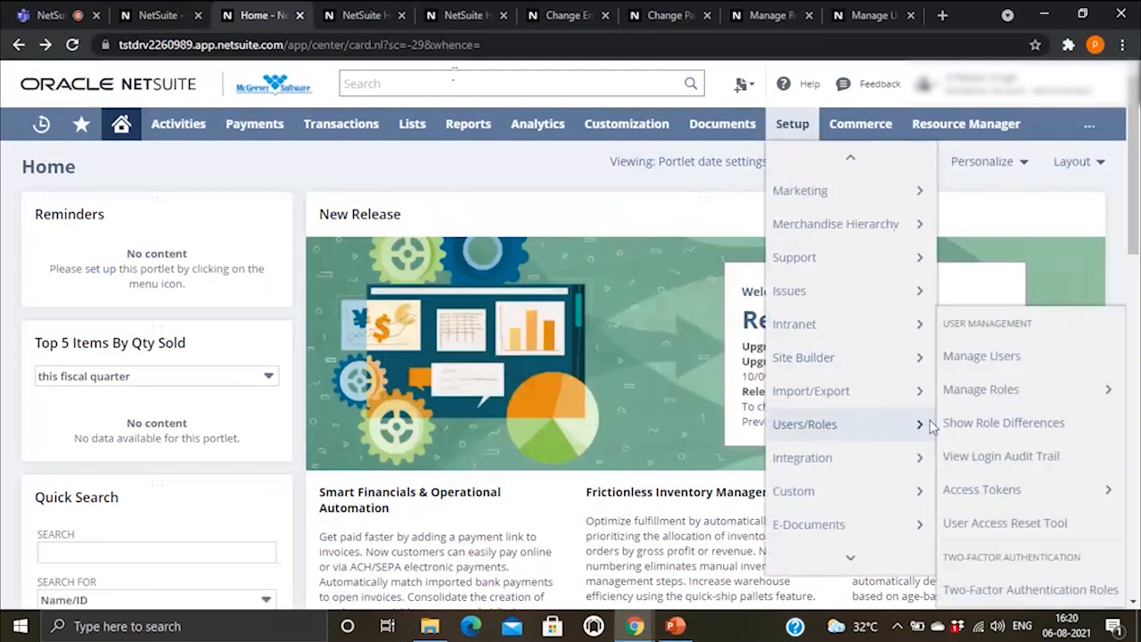
mouse_move(1010, 392)
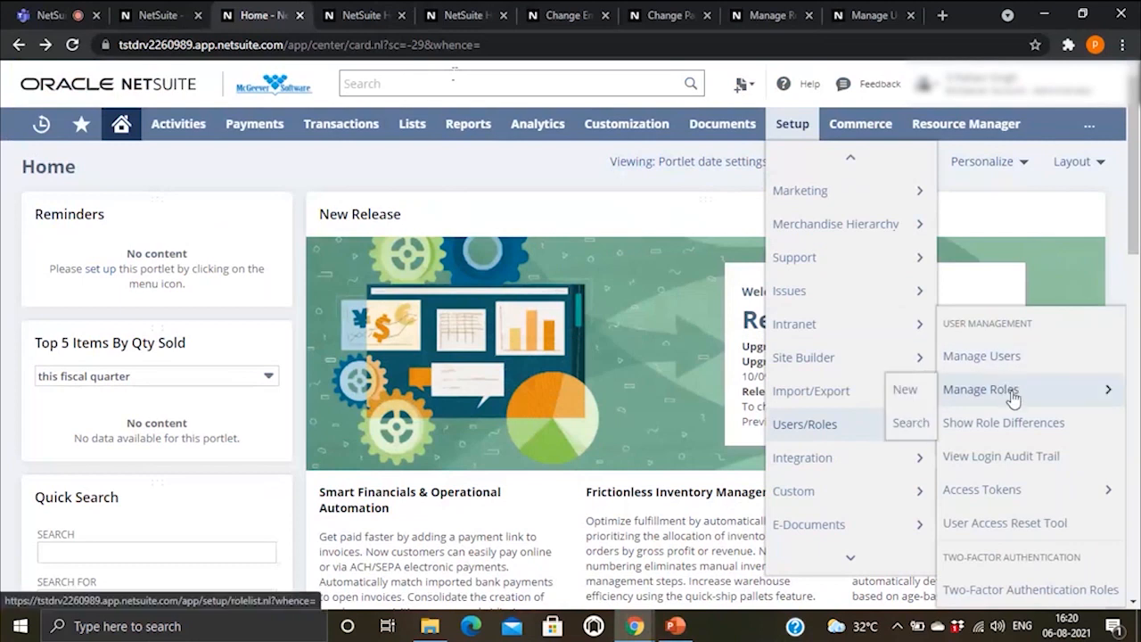
click(1011, 394)
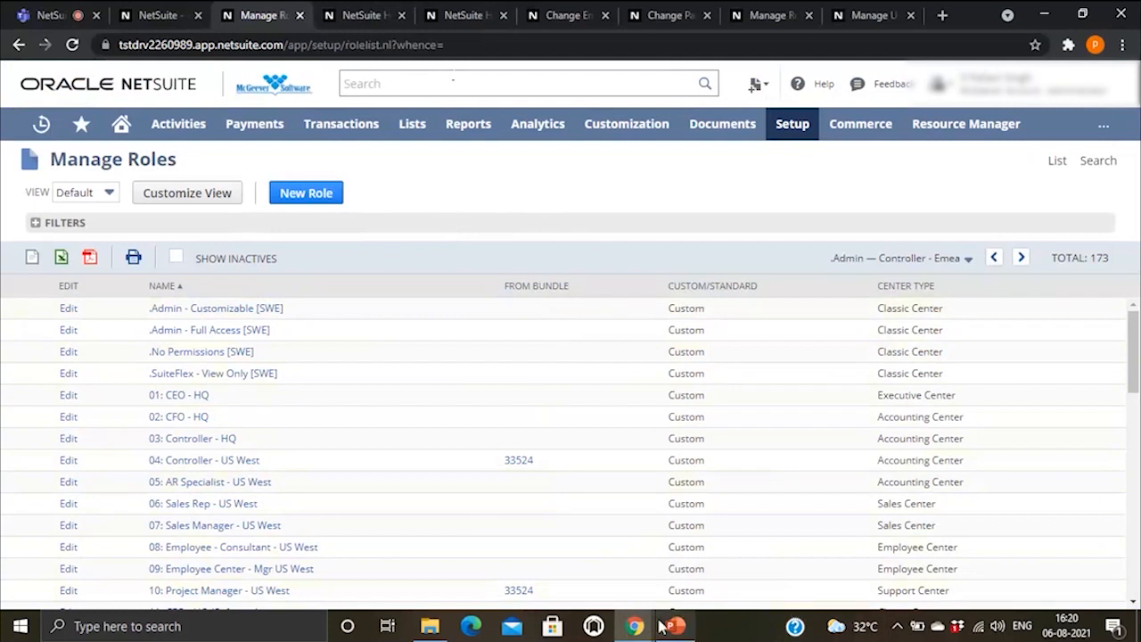
mouse_move(677, 629)
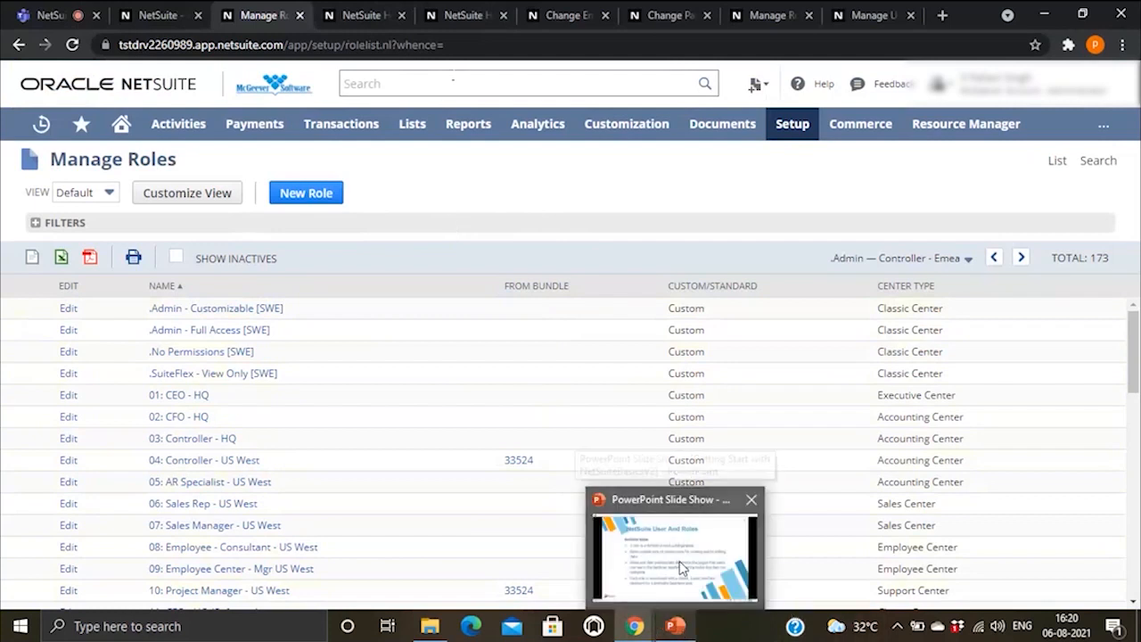
click(722, 551)
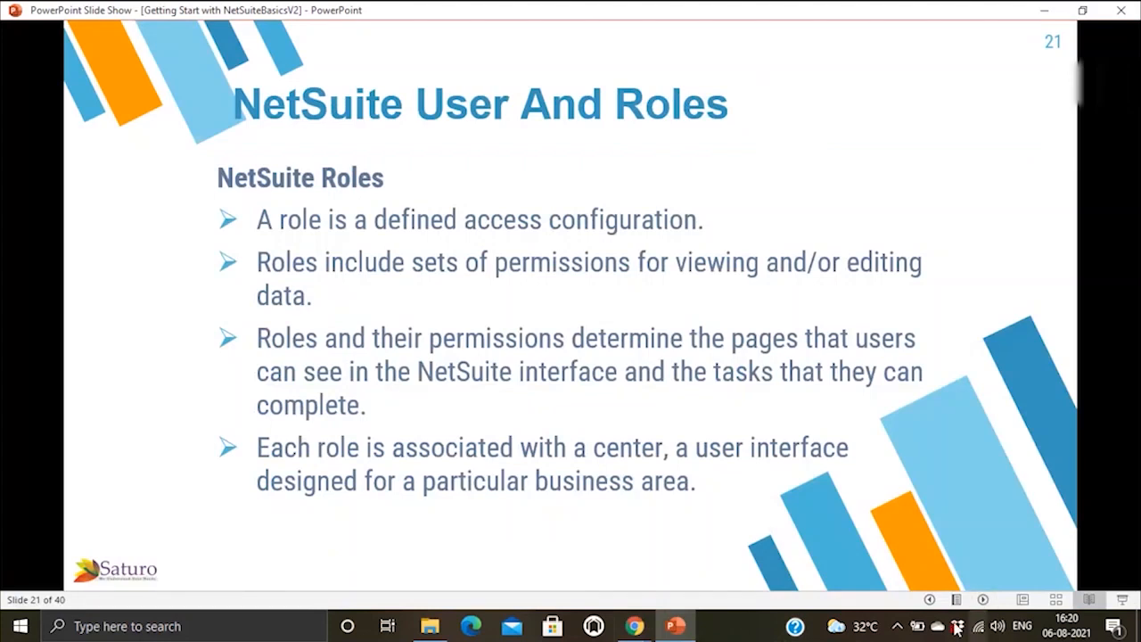
Step: Advance the slide show to slide 22 on standard and custom roles, then show Manage Roles
click(984, 600)
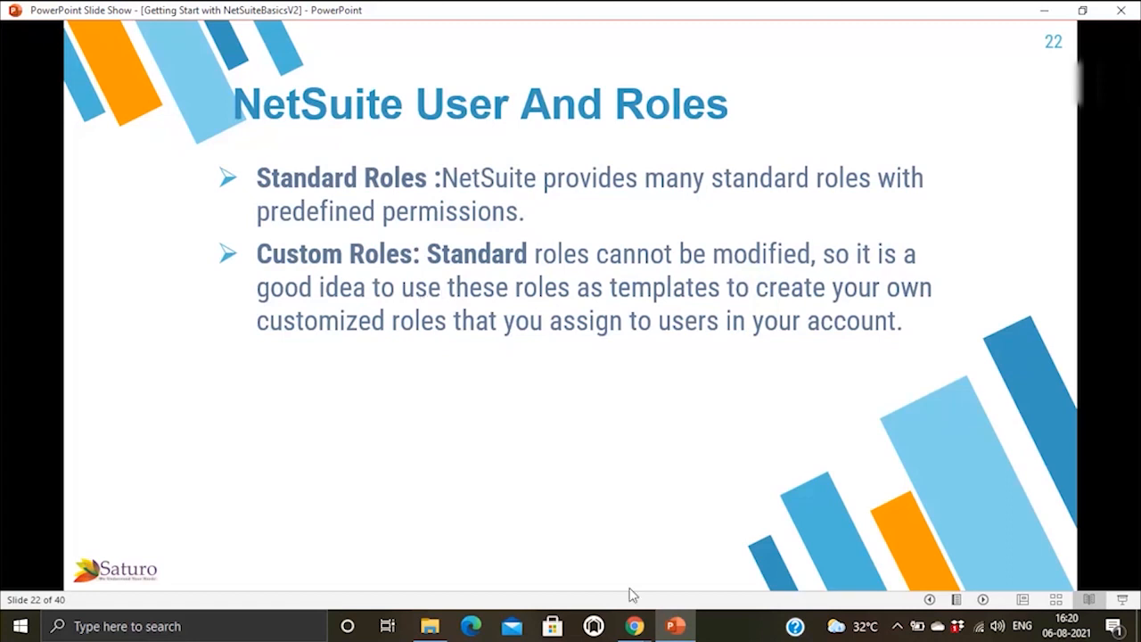
mouse_move(641, 624)
click(575, 559)
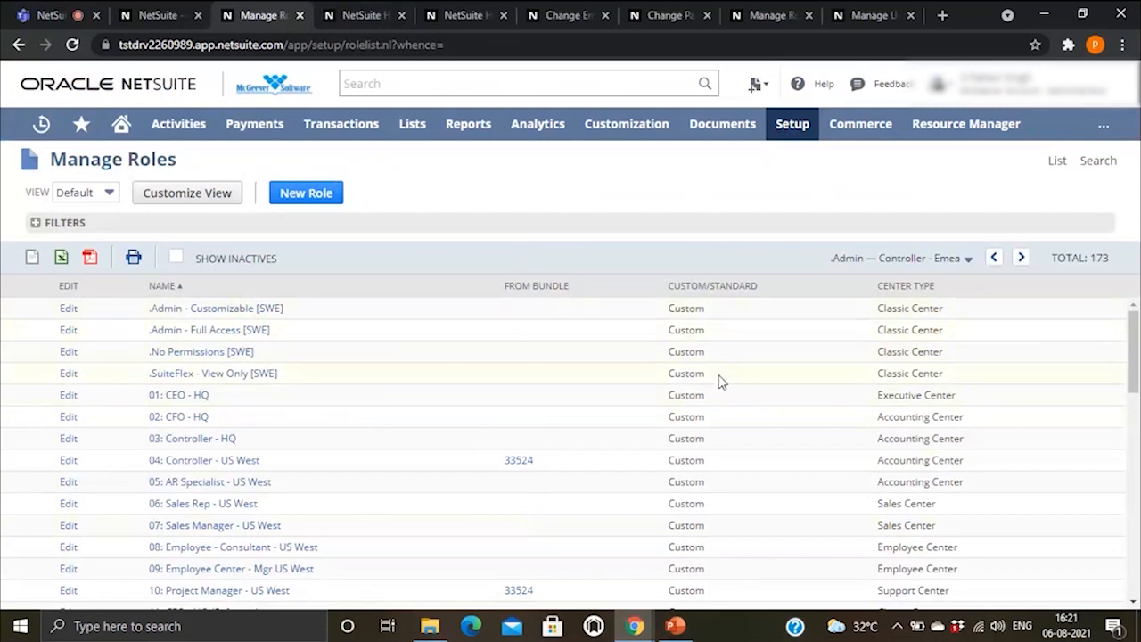
Step: Scroll the 173-role Manage Roles list back to the top, where the .Admin roles begin
scroll(721, 384, down, 10)
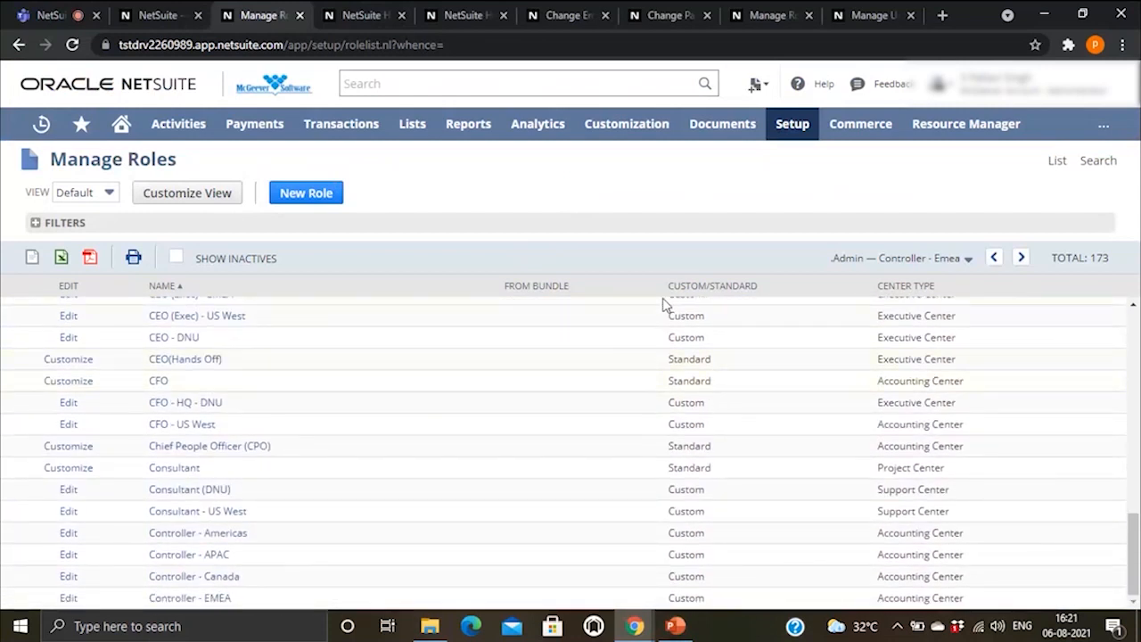
scroll(701, 359, up, 1)
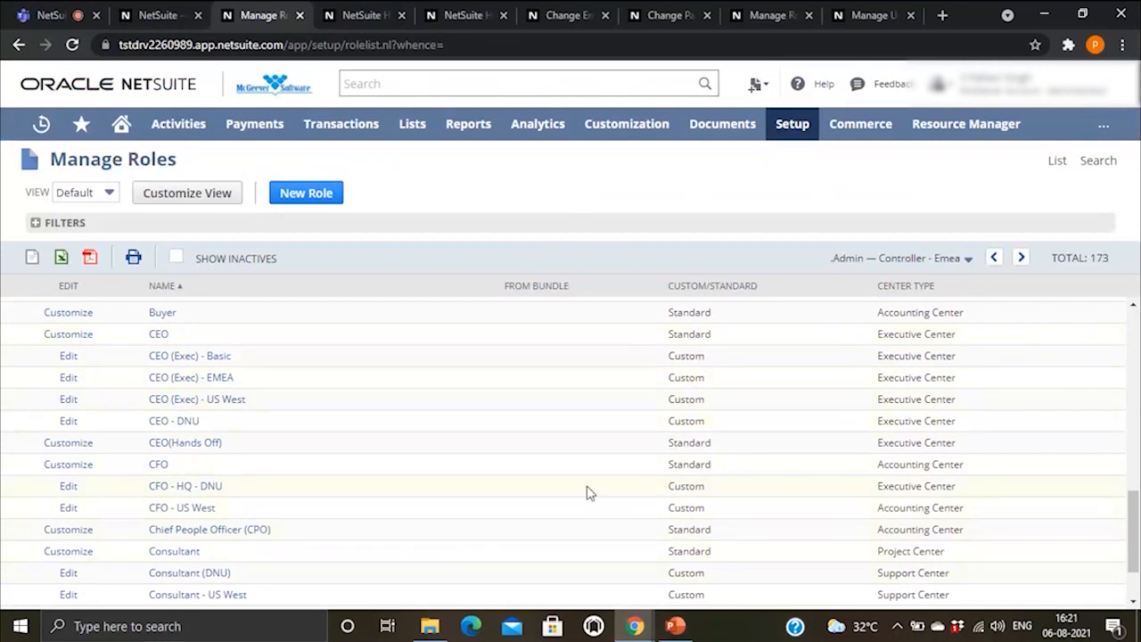
scroll(607, 492, up, 1)
scroll(589, 492, up, 2)
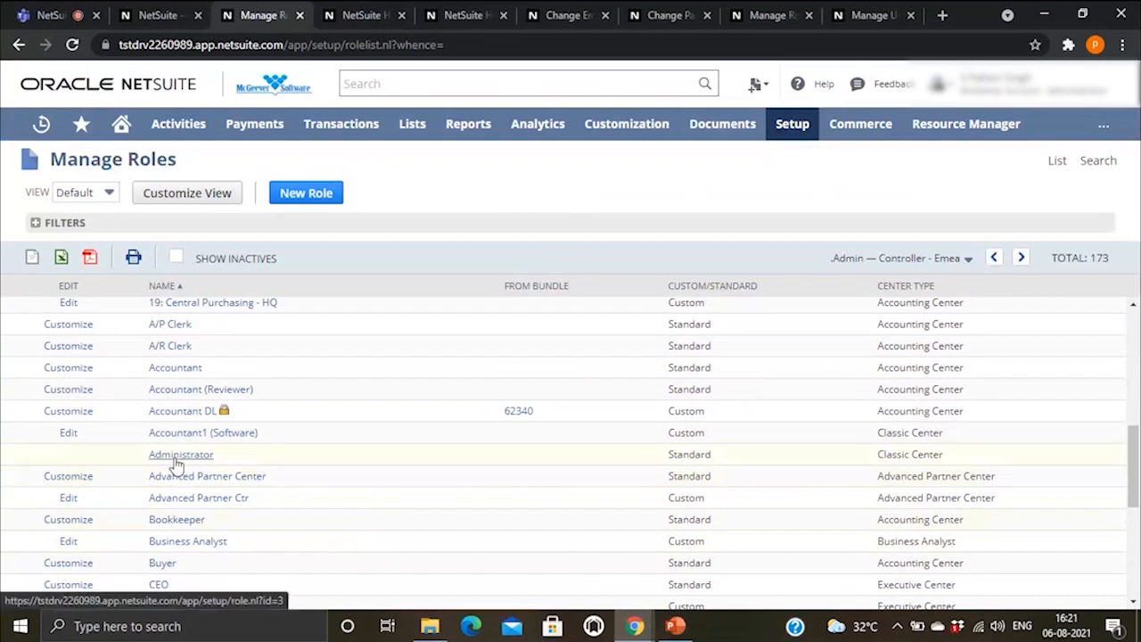
scroll(80, 454, up, 1)
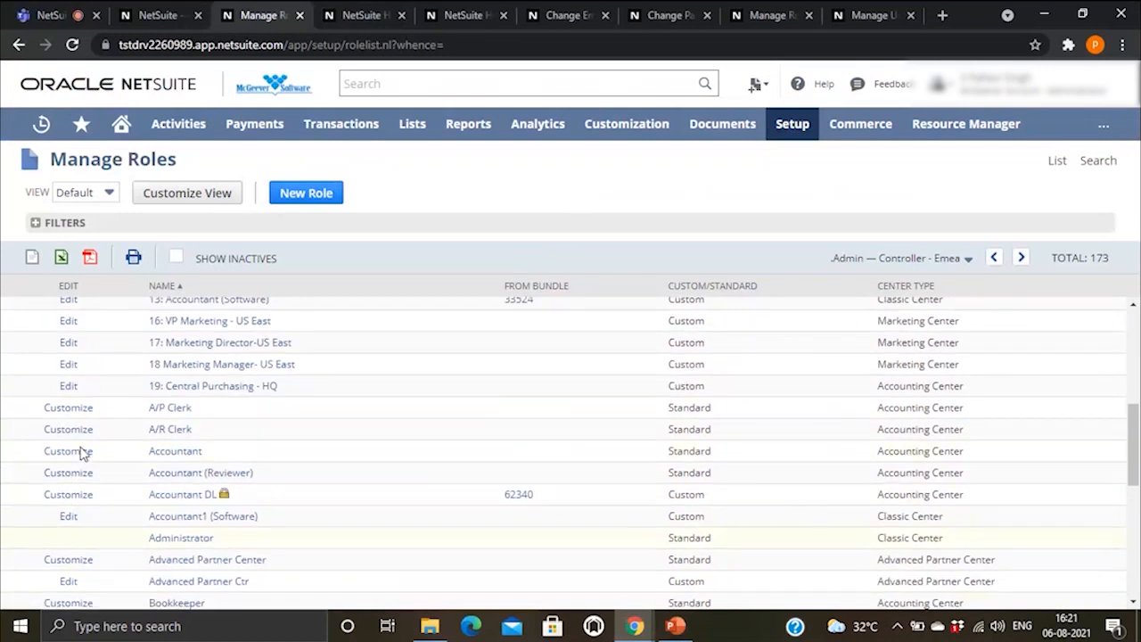
scroll(80, 454, down, 1)
scroll(80, 454, up, 3)
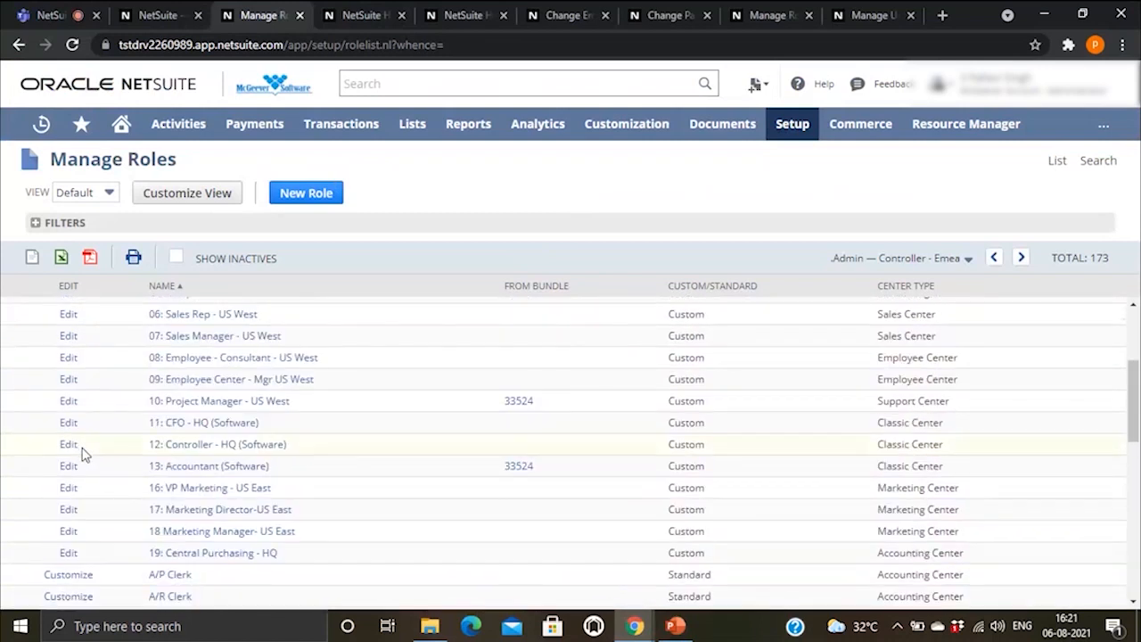
scroll(82, 454, up, 3)
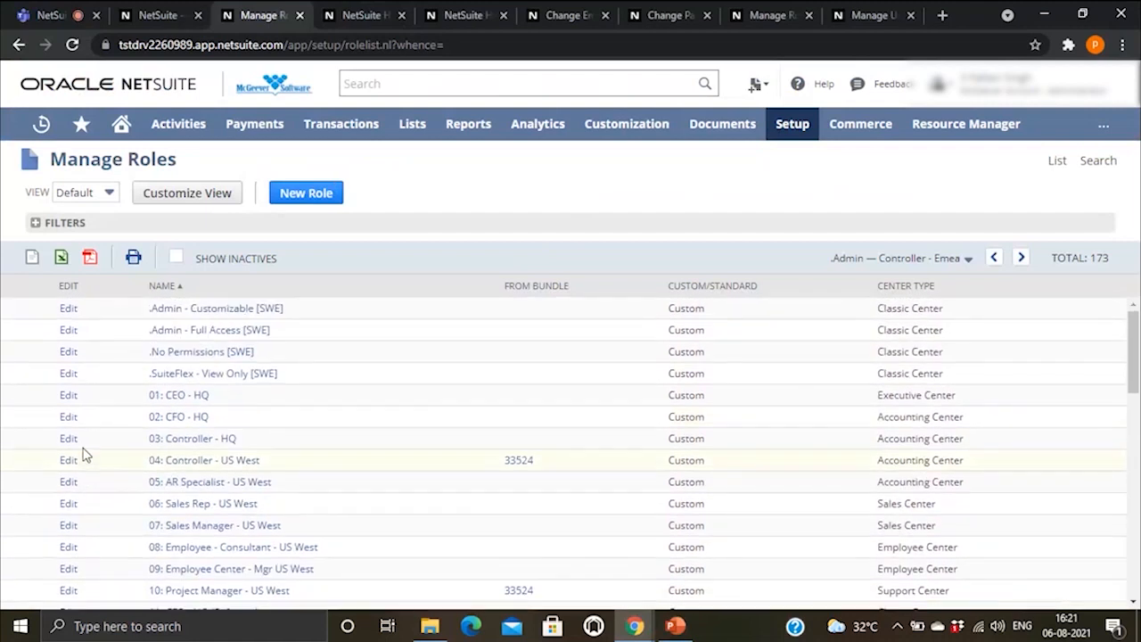
Step: Edit the .Admin - Customizable [SWE] role and review its Secondary Book and User Subsidiary settings
click(68, 311)
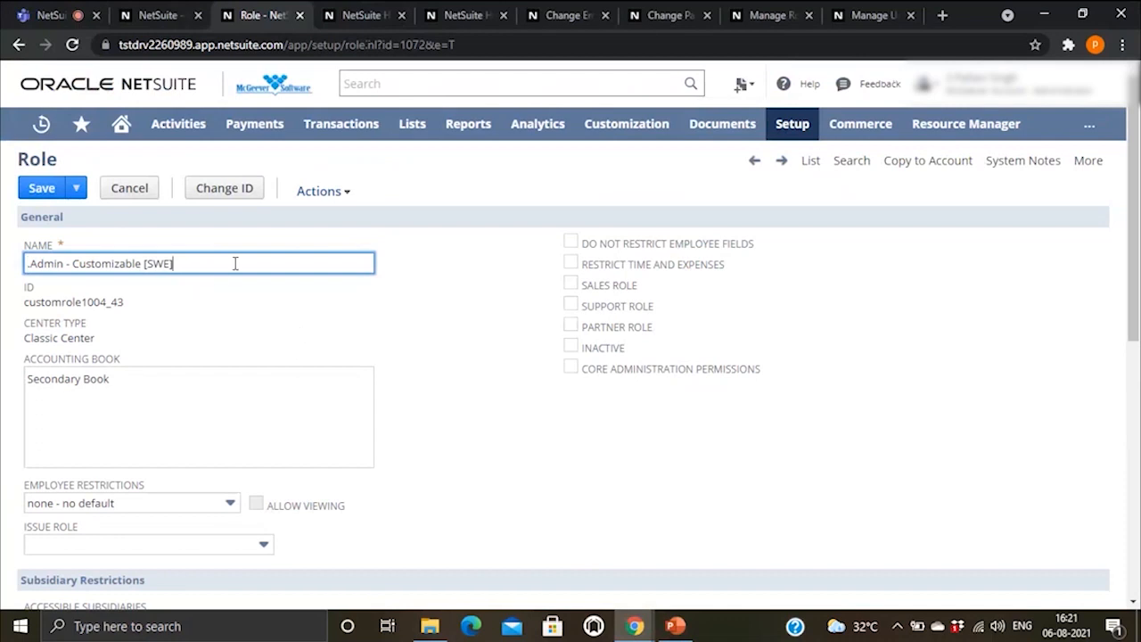
scroll(89, 294, down, 1)
scroll(123, 311, down, 2)
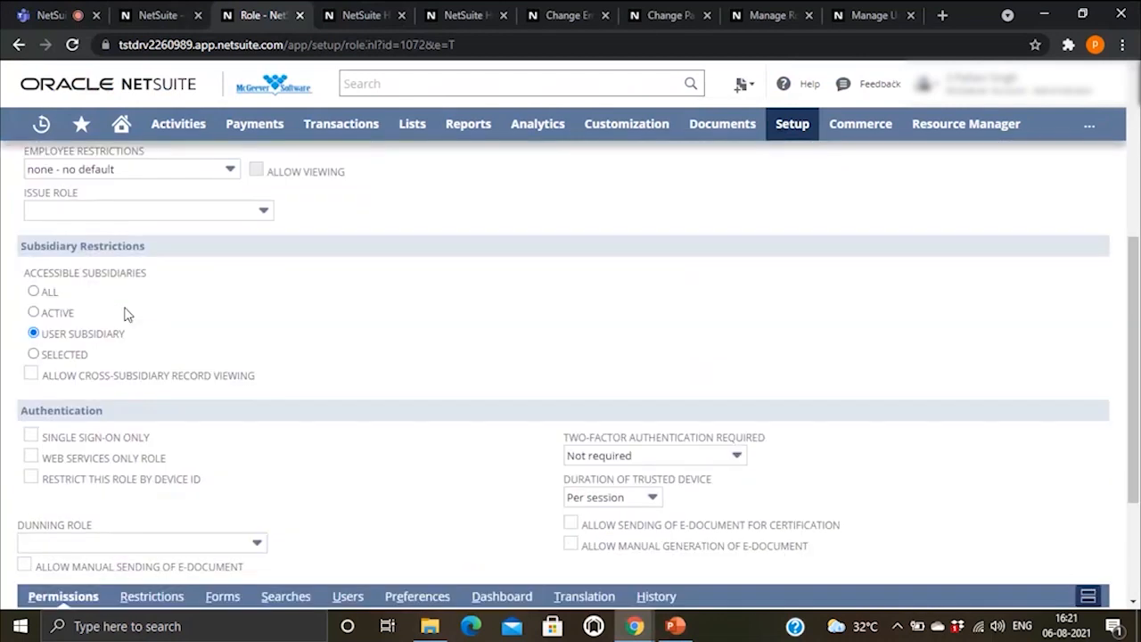
scroll(142, 312, up, 4)
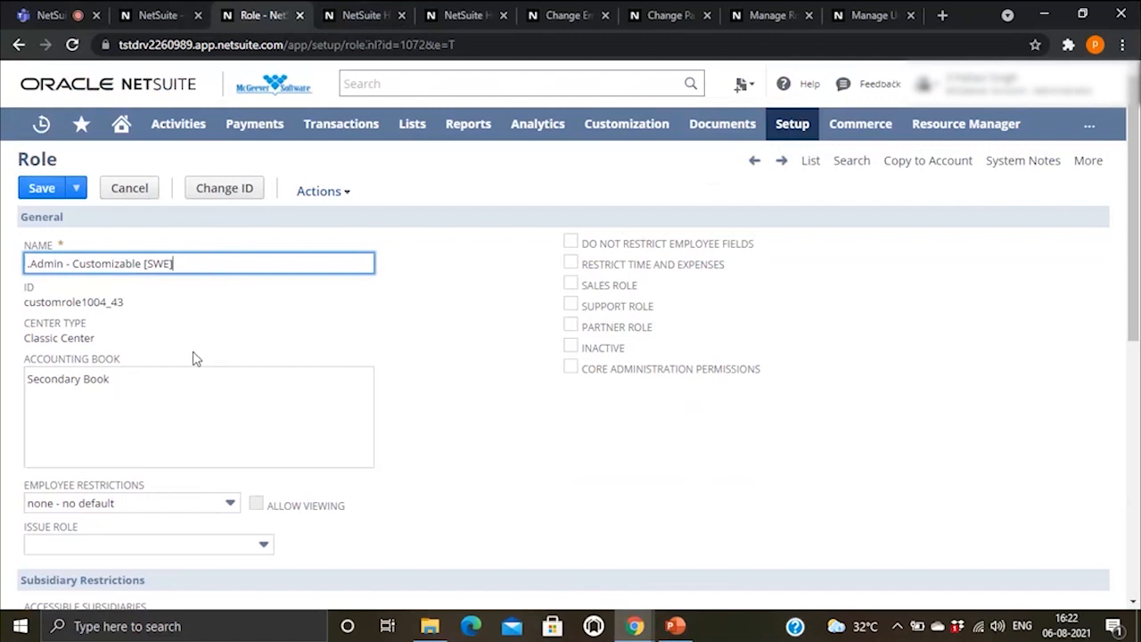
scroll(196, 359, down, 1)
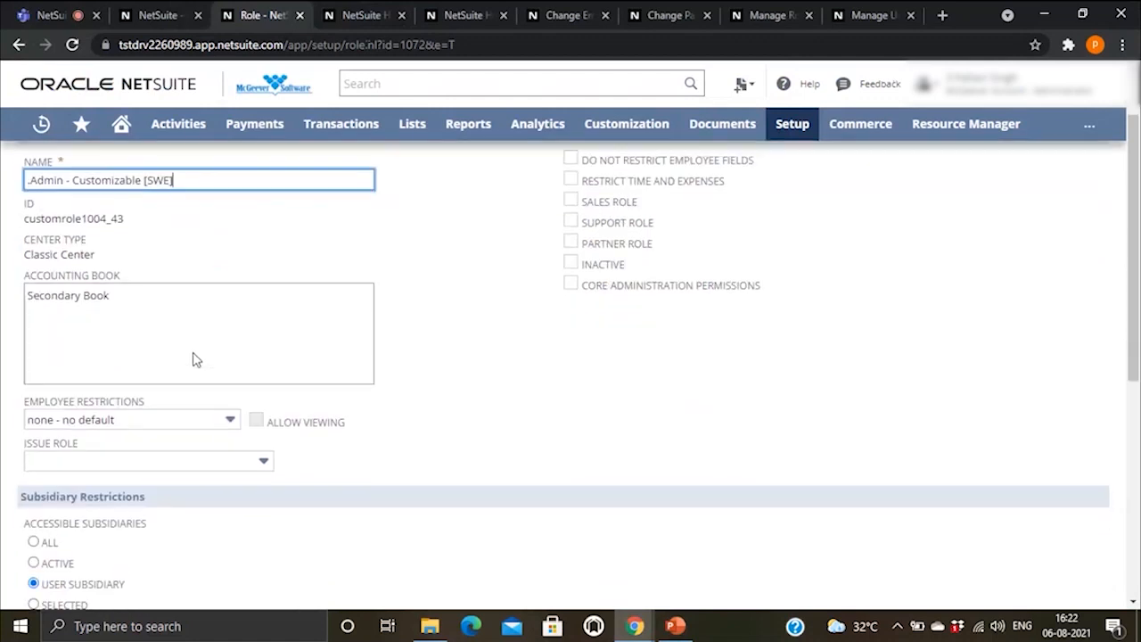
scroll(196, 359, down, 3)
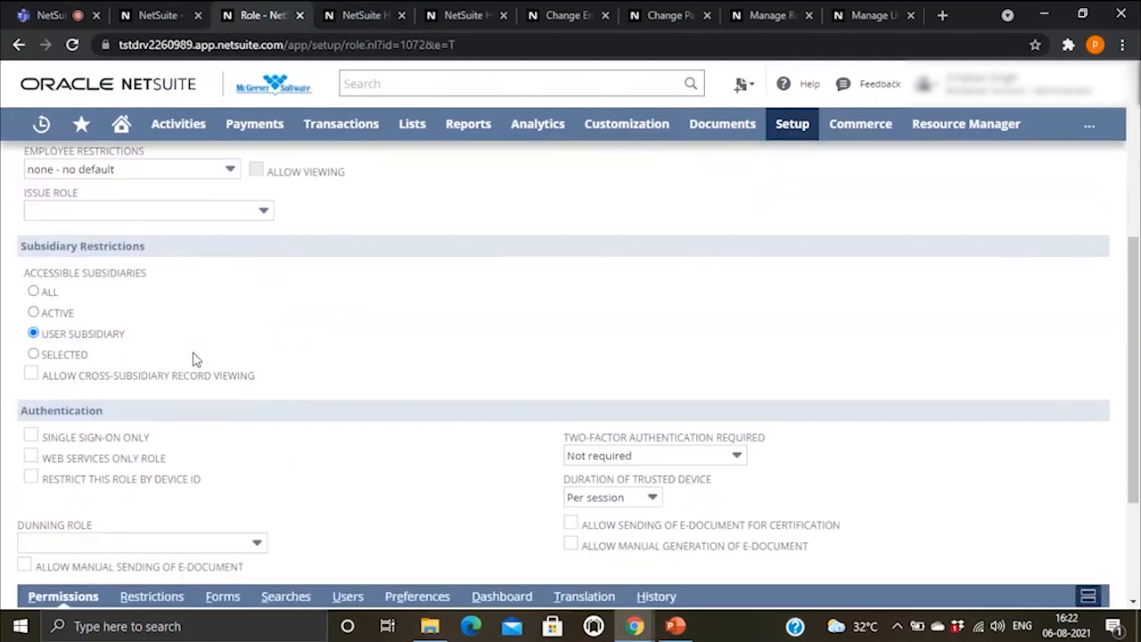
scroll(195, 358, down, 1)
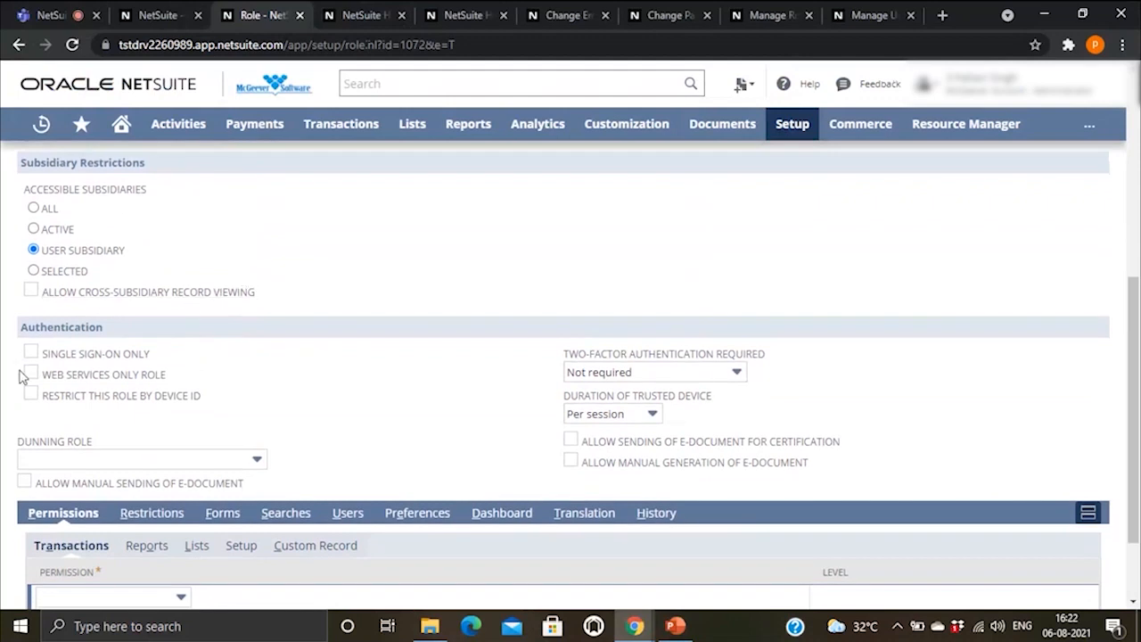
Step: Add the Bills transaction permission to the role at View level
scroll(165, 385, down, 2)
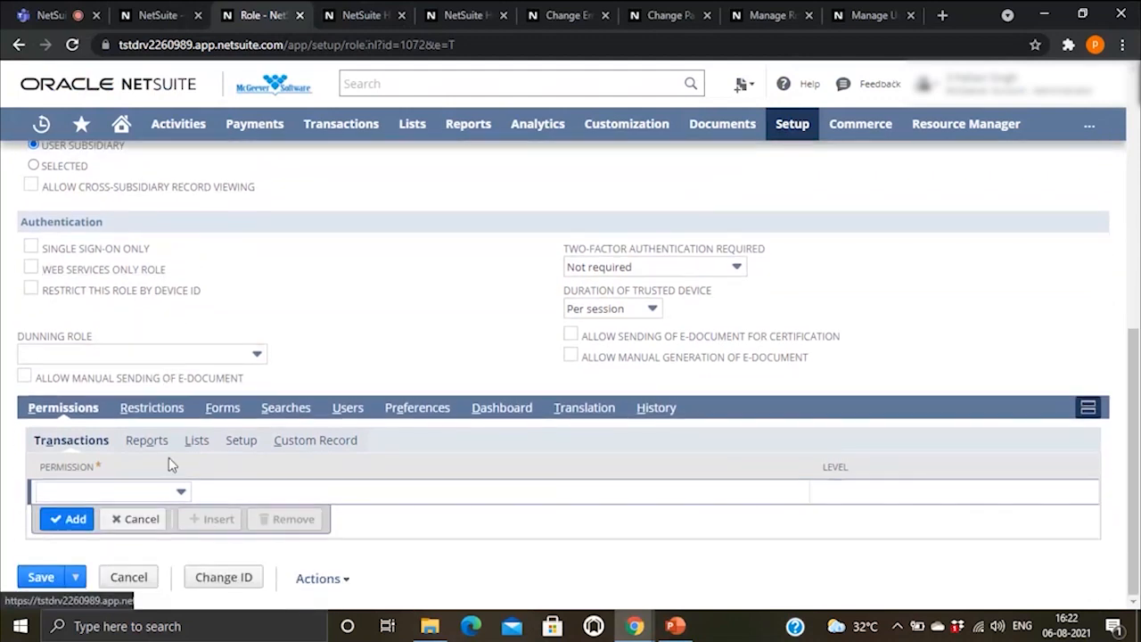
click(109, 490)
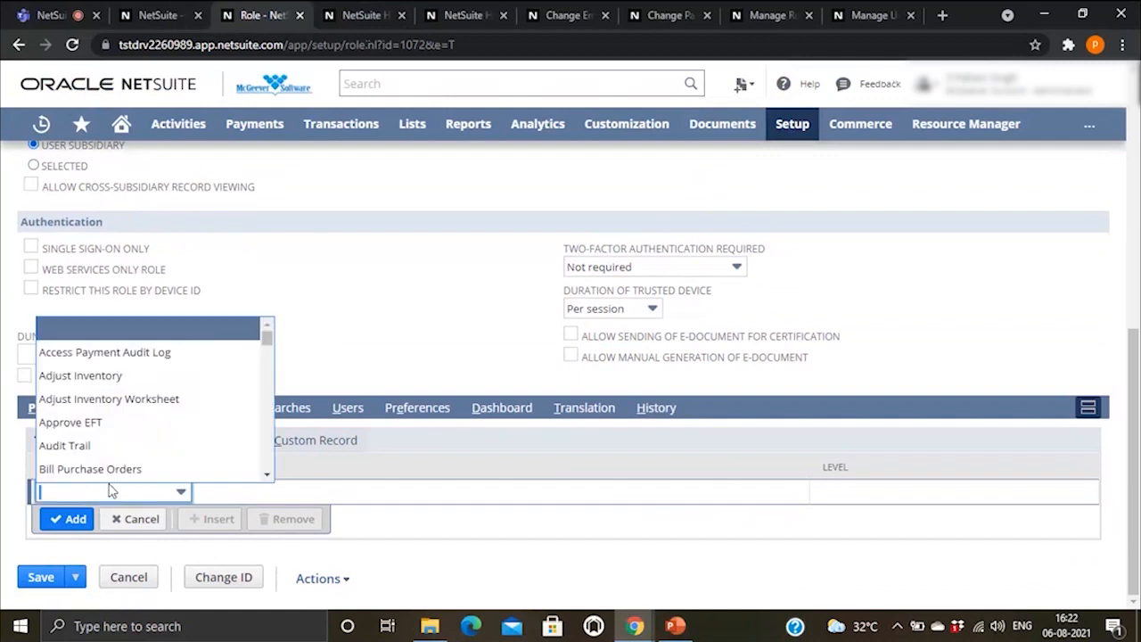
scroll(134, 370, down, 3)
scroll(137, 374, down, 3)
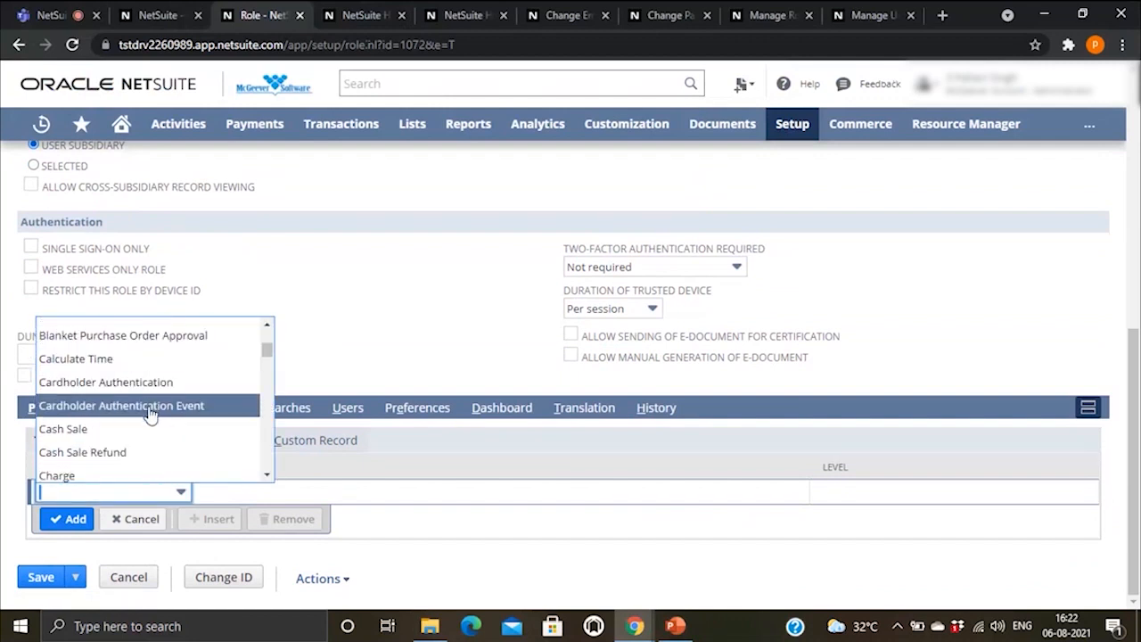
click(364, 289)
click(174, 492)
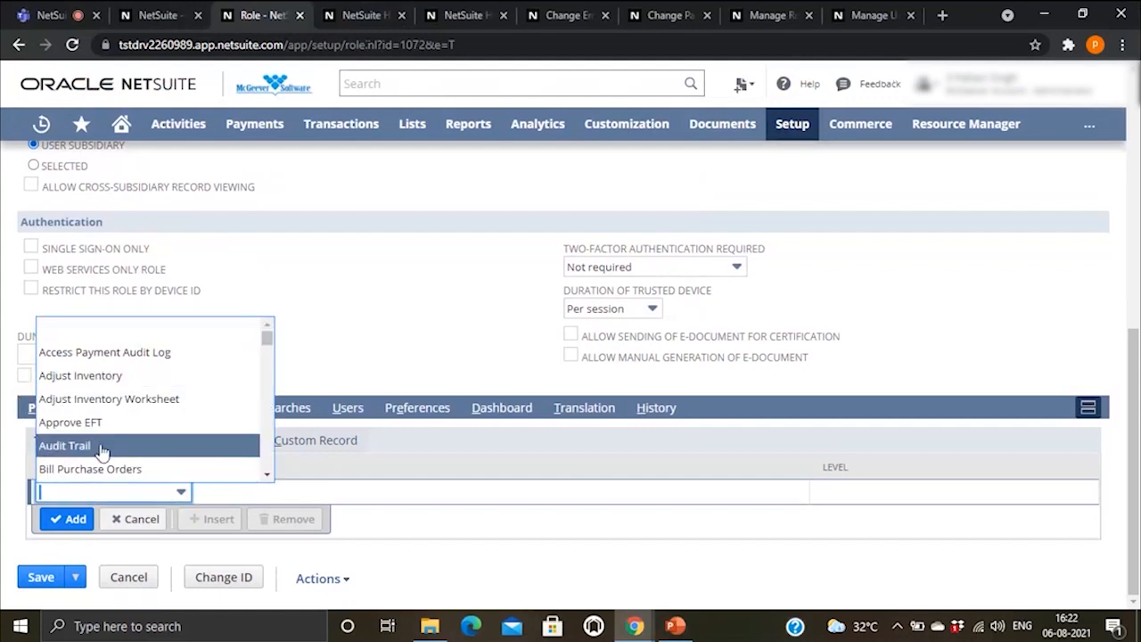
scroll(114, 426, down, 2)
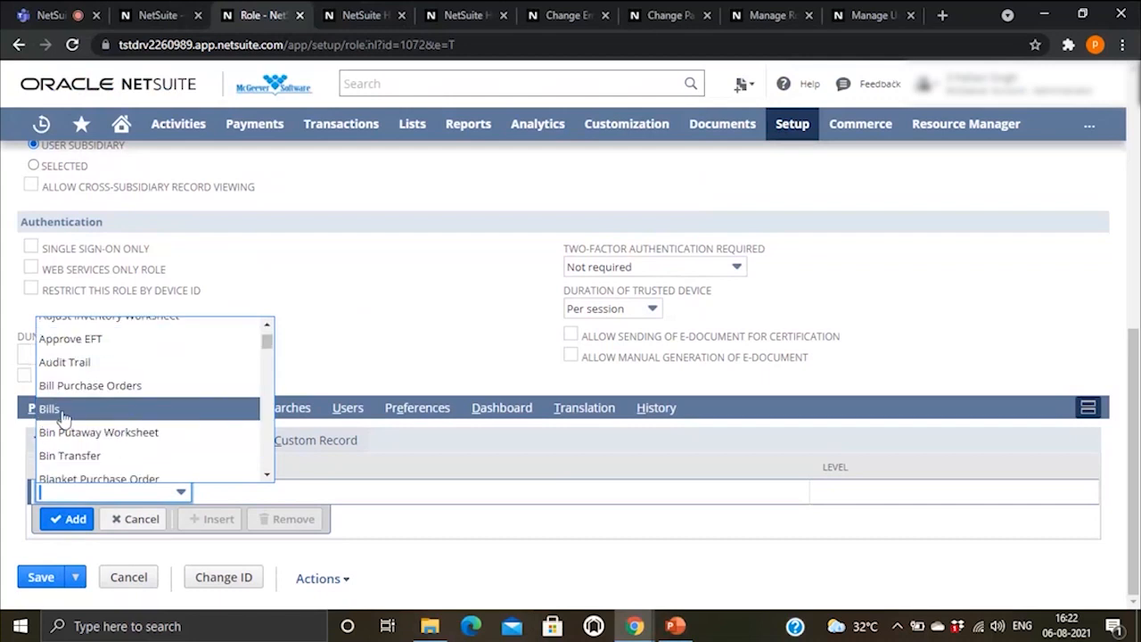
click(90, 409)
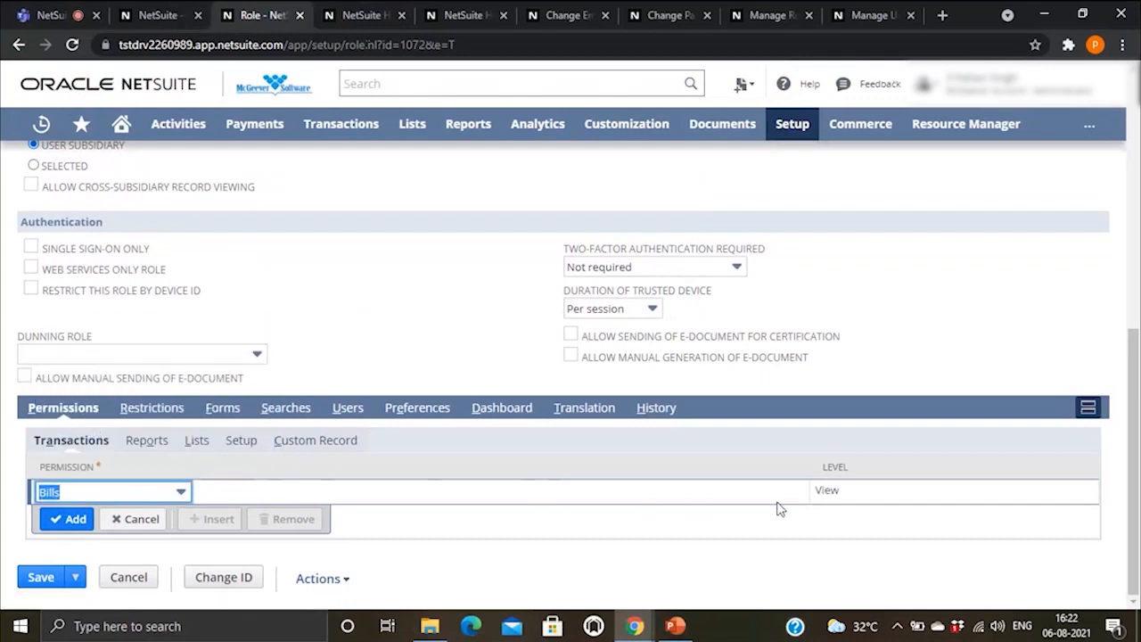
click(856, 498)
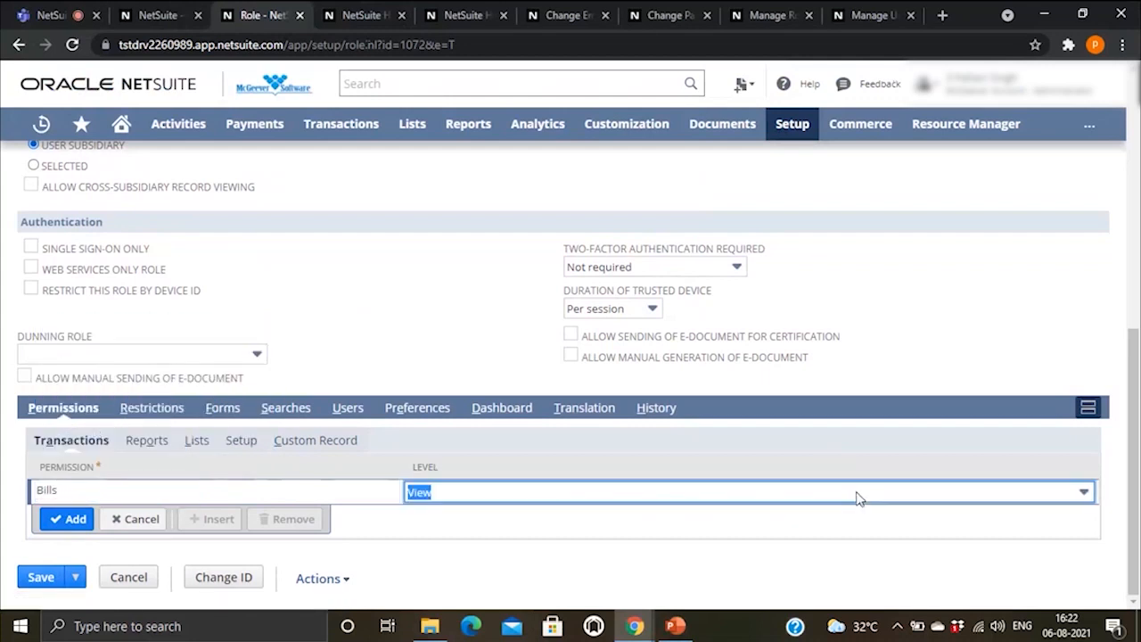
click(800, 503)
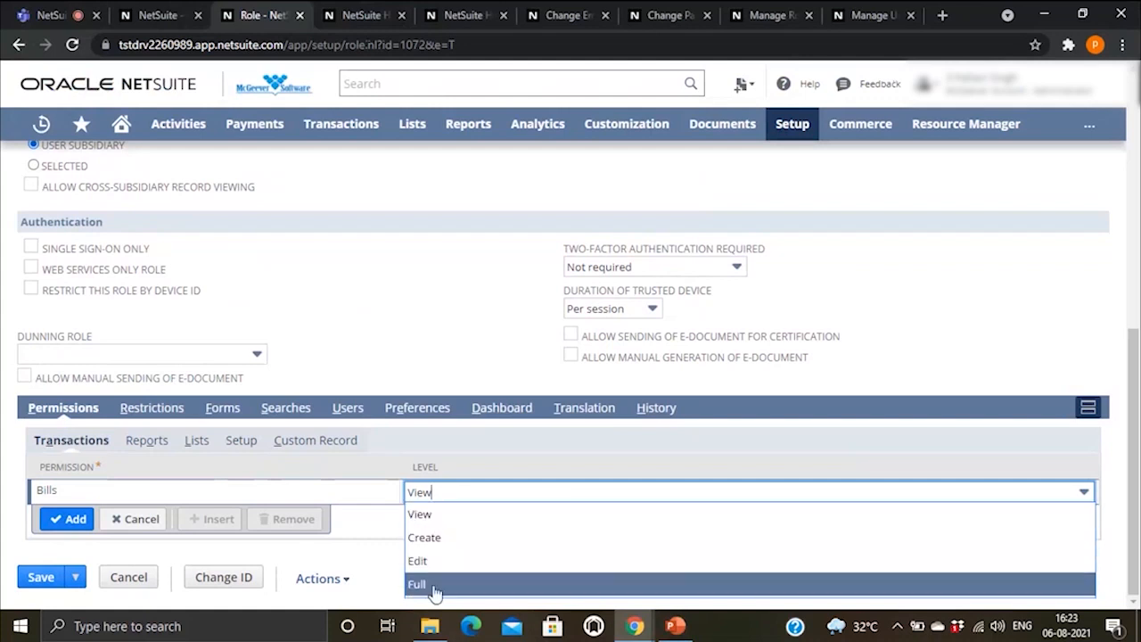
click(464, 449)
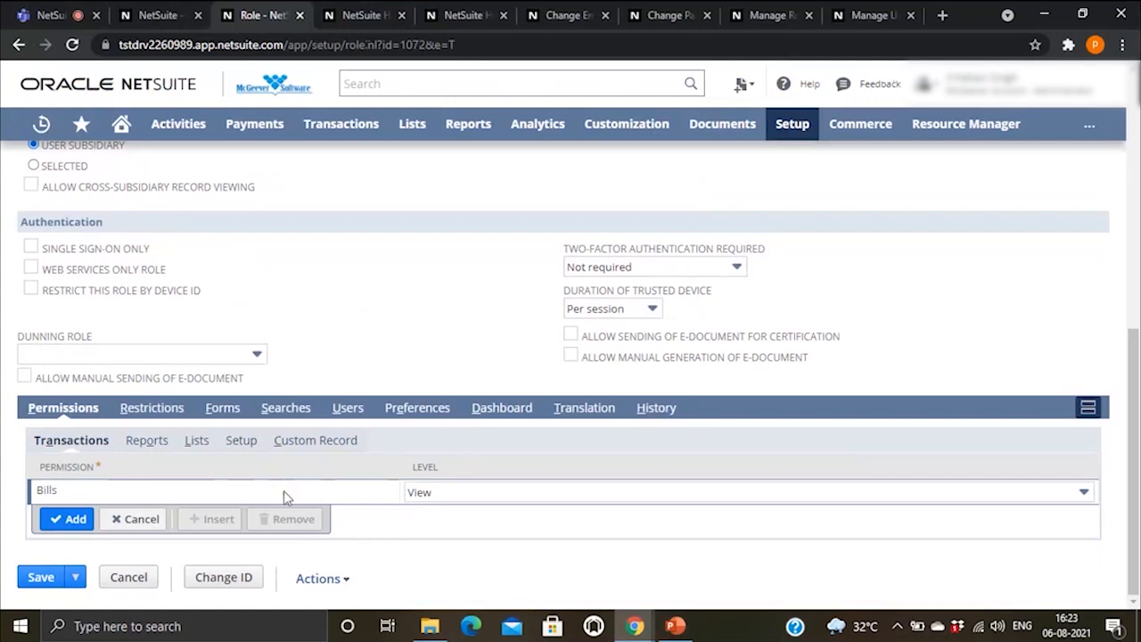
Step: Leave the role form, discarding the unsaved changes, and return to the slide show
scroll(133, 507, up, 10)
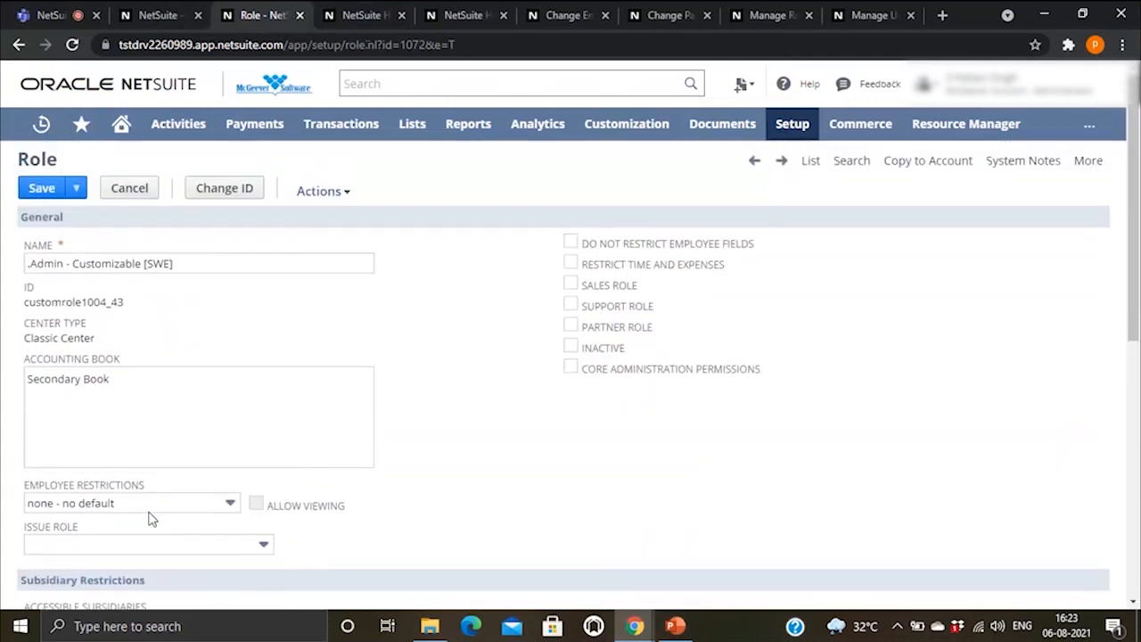
mouse_move(53, 196)
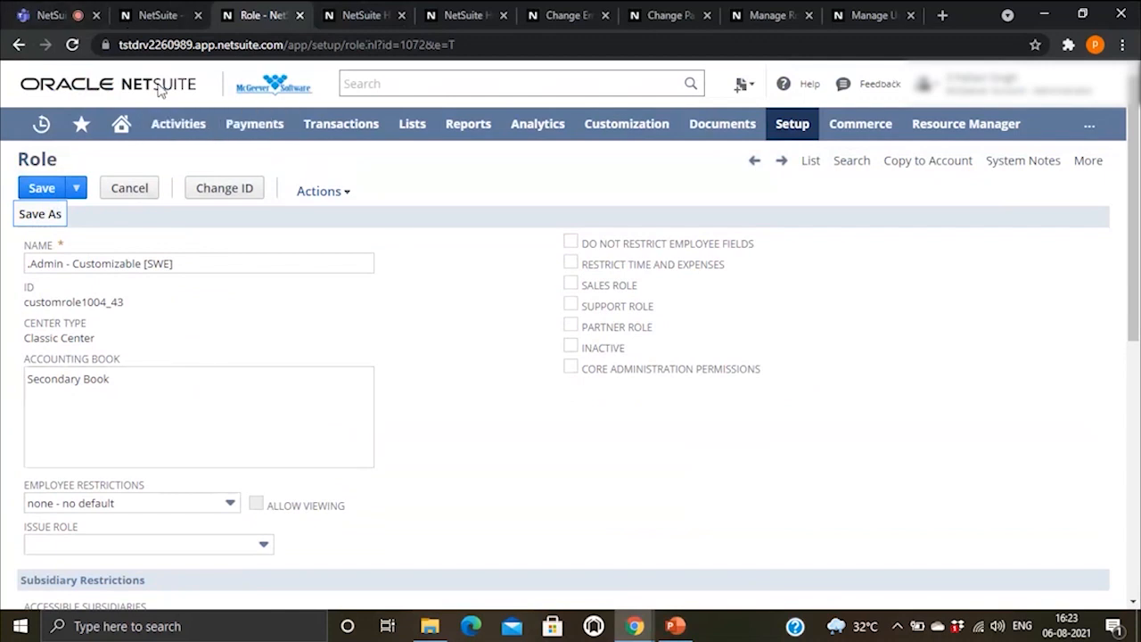
click(16, 49)
click(652, 142)
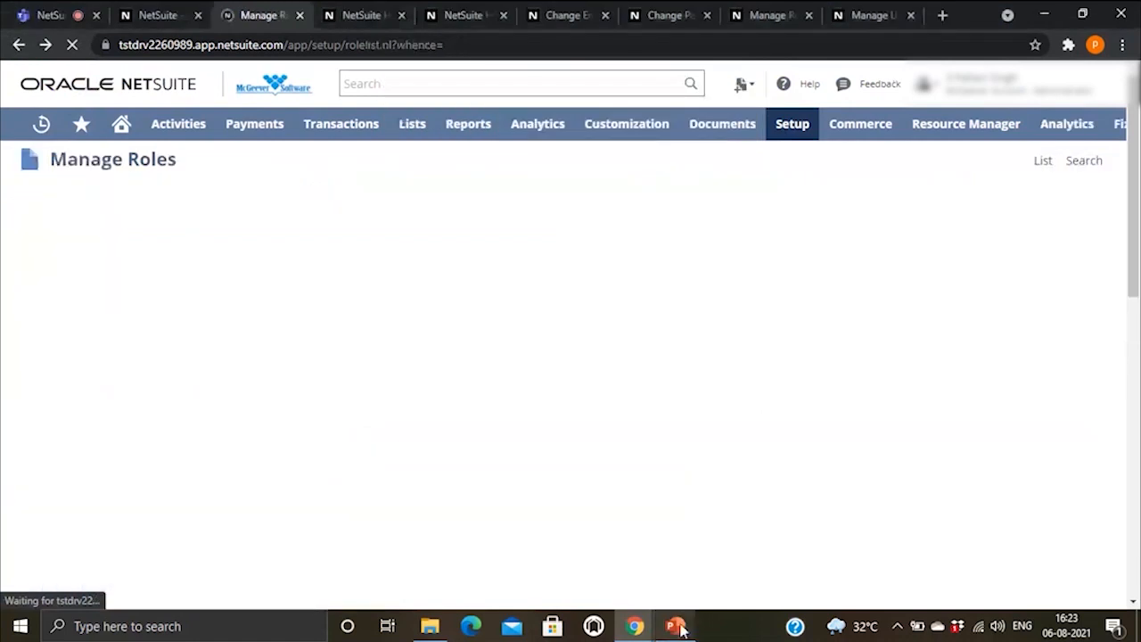
click(678, 627)
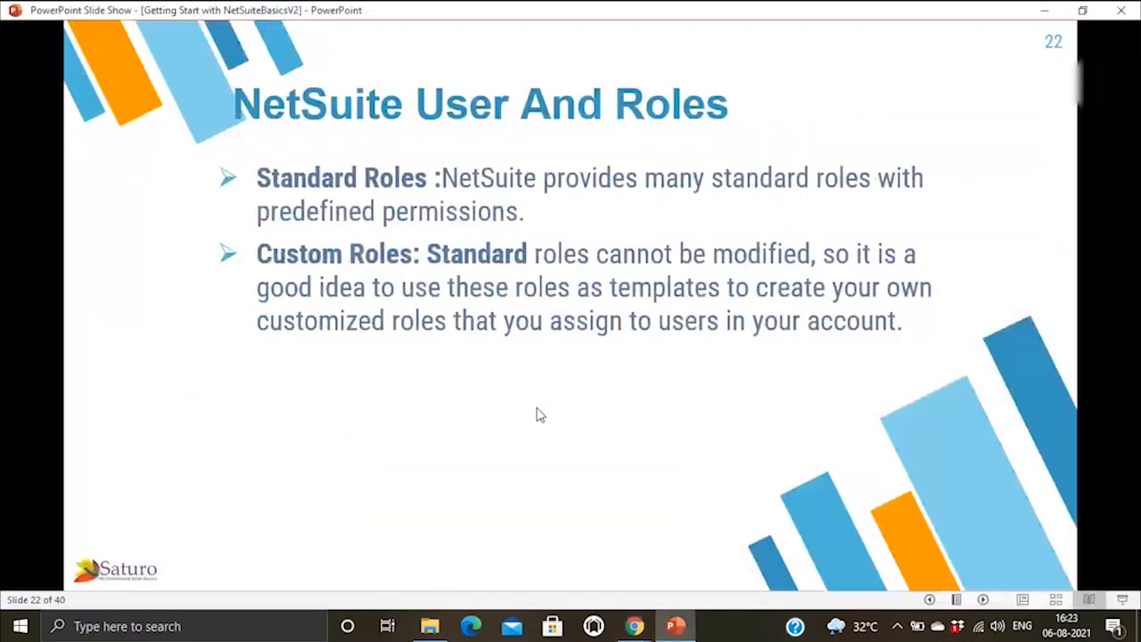
Step: Advance the slide show to slide 26 on NetSuite users, then bring Manage Roles forward
click(538, 415)
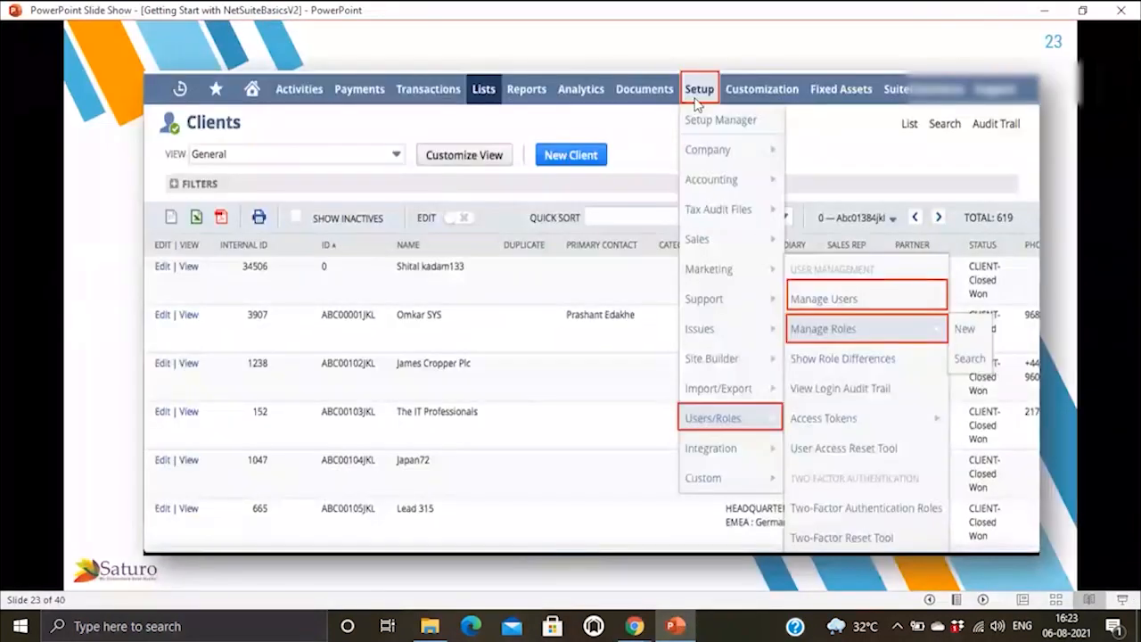
click(901, 347)
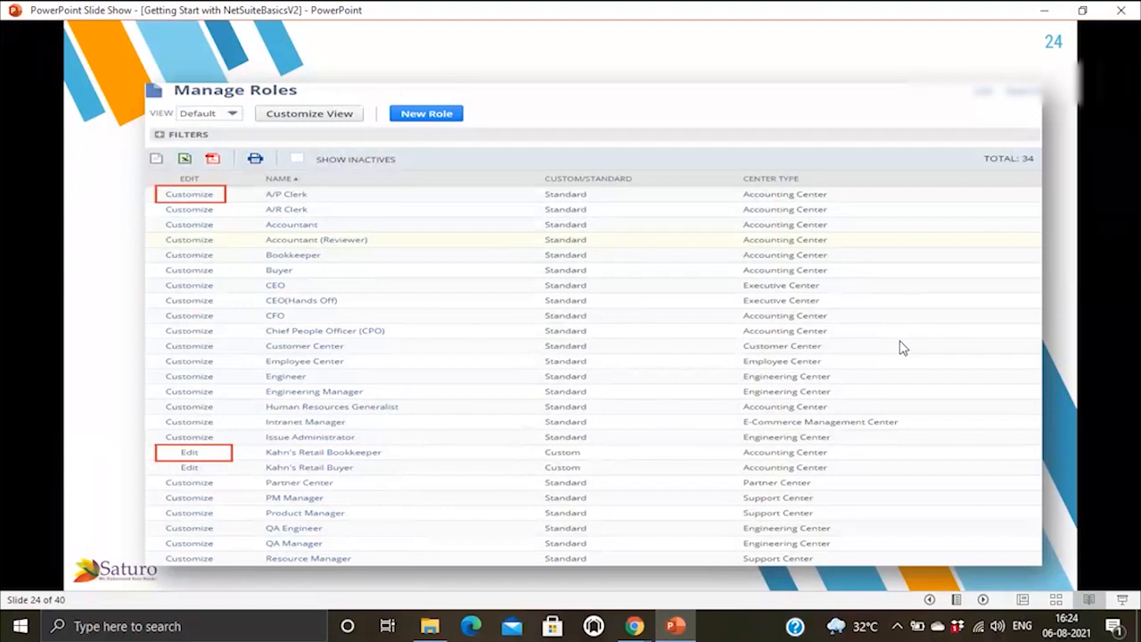
click(900, 348)
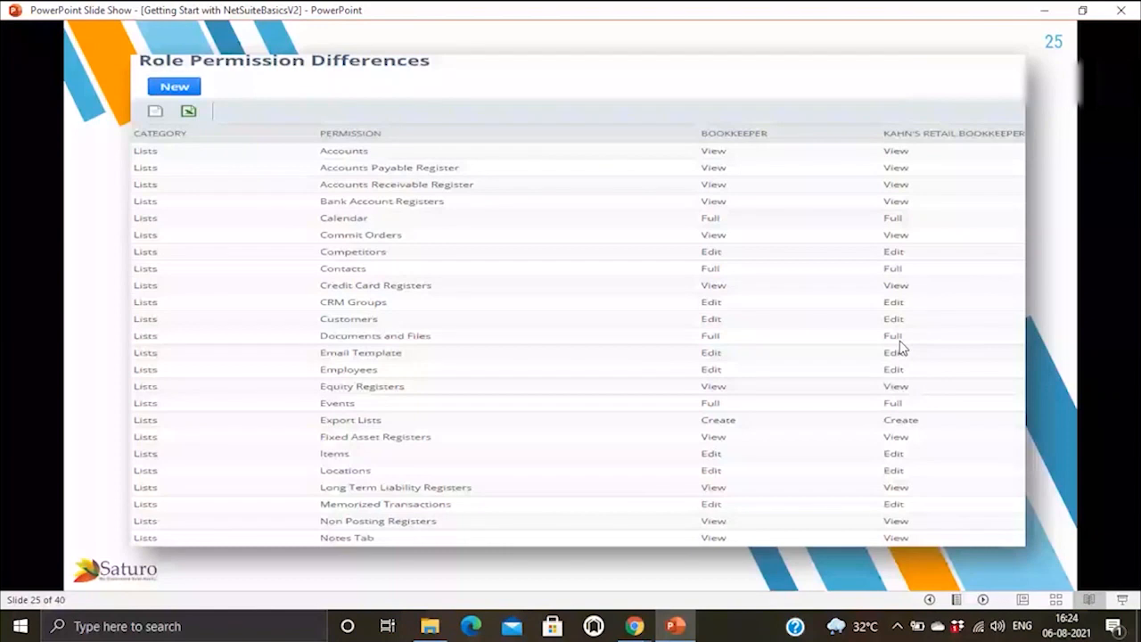
click(900, 348)
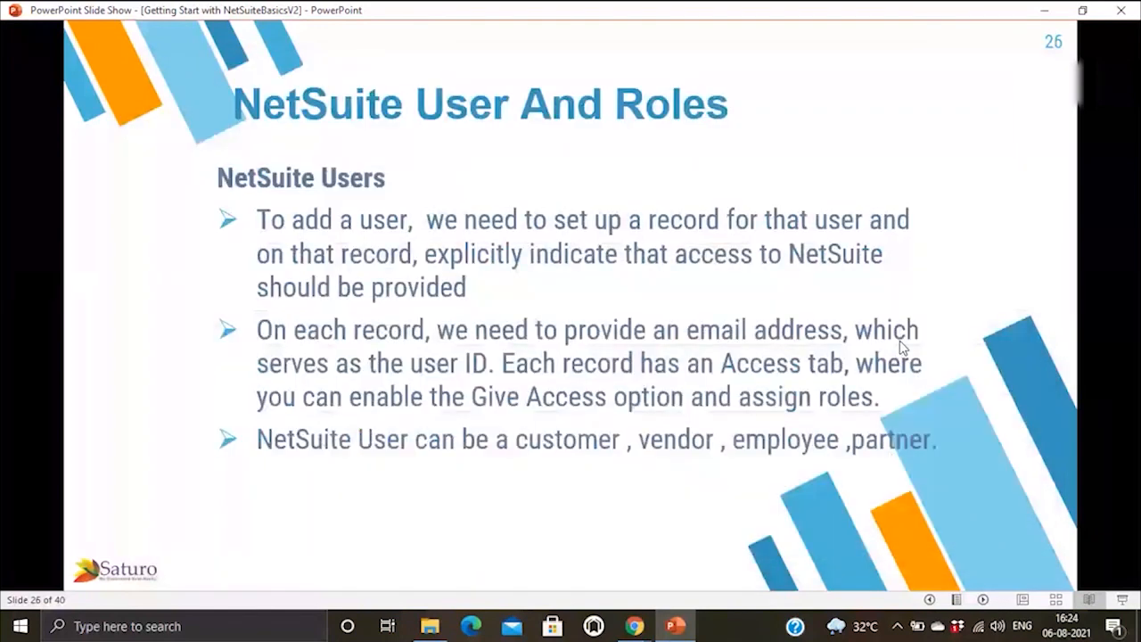
click(900, 348)
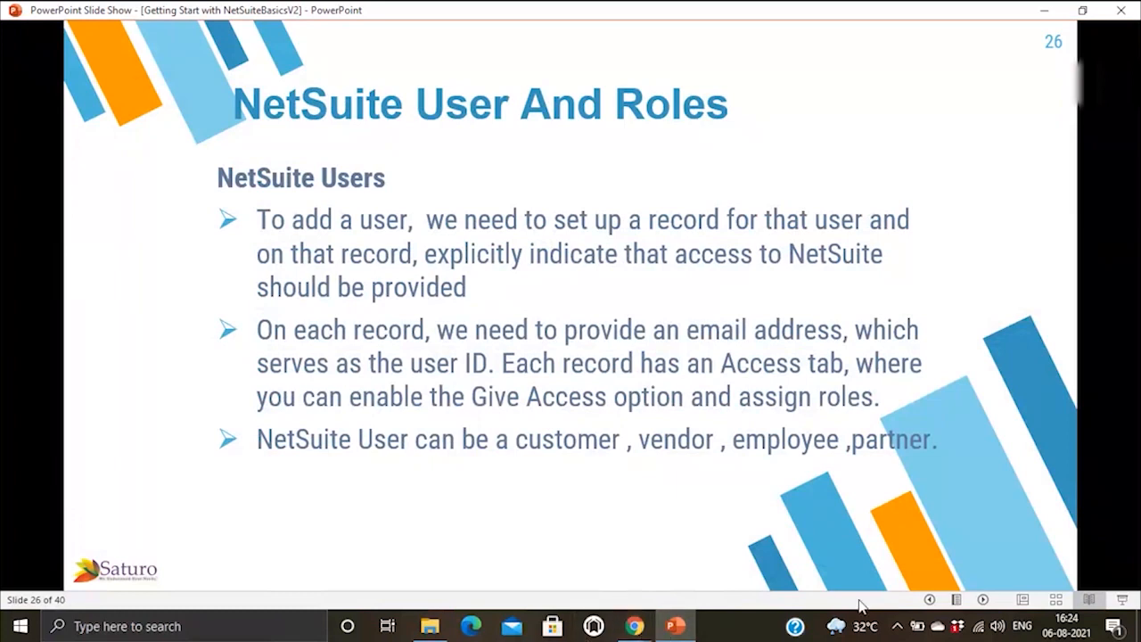
click(647, 629)
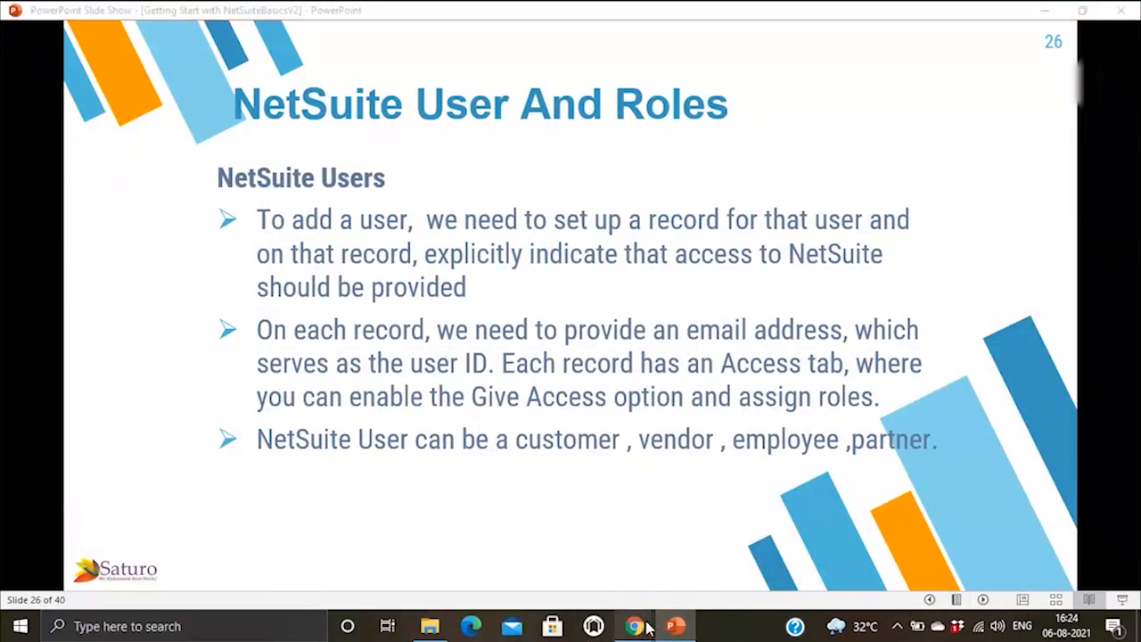
click(563, 567)
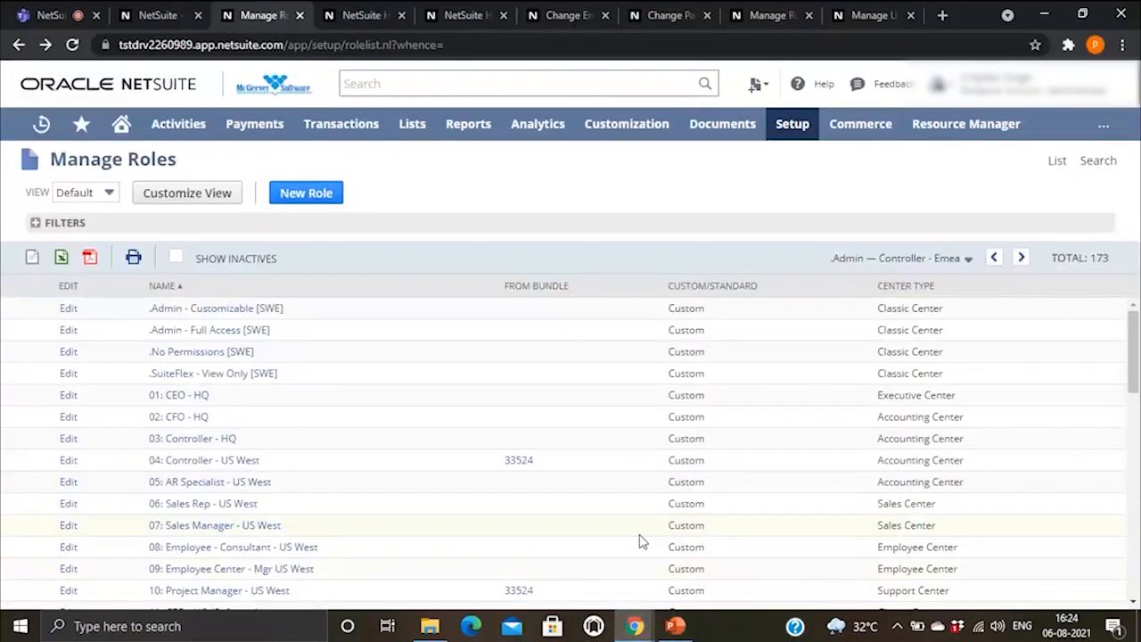
Step: Open Setup > Users/Roles > Manage Users to list all 77 users with their roles
mouse_move(792, 135)
scroll(805, 174, down, 3)
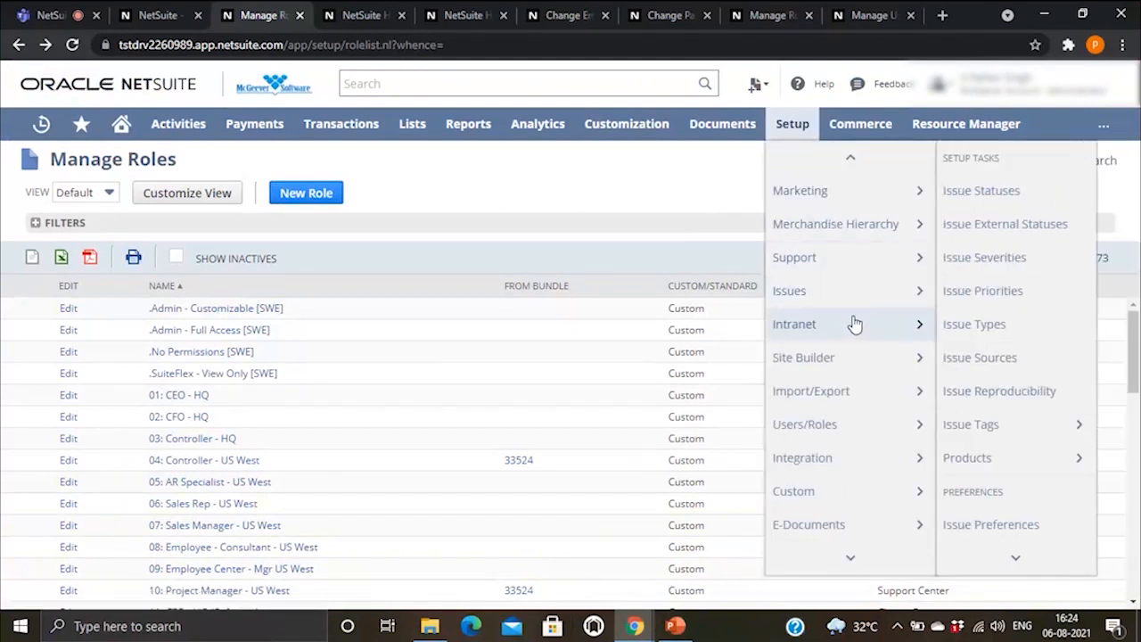
mouse_move(845, 430)
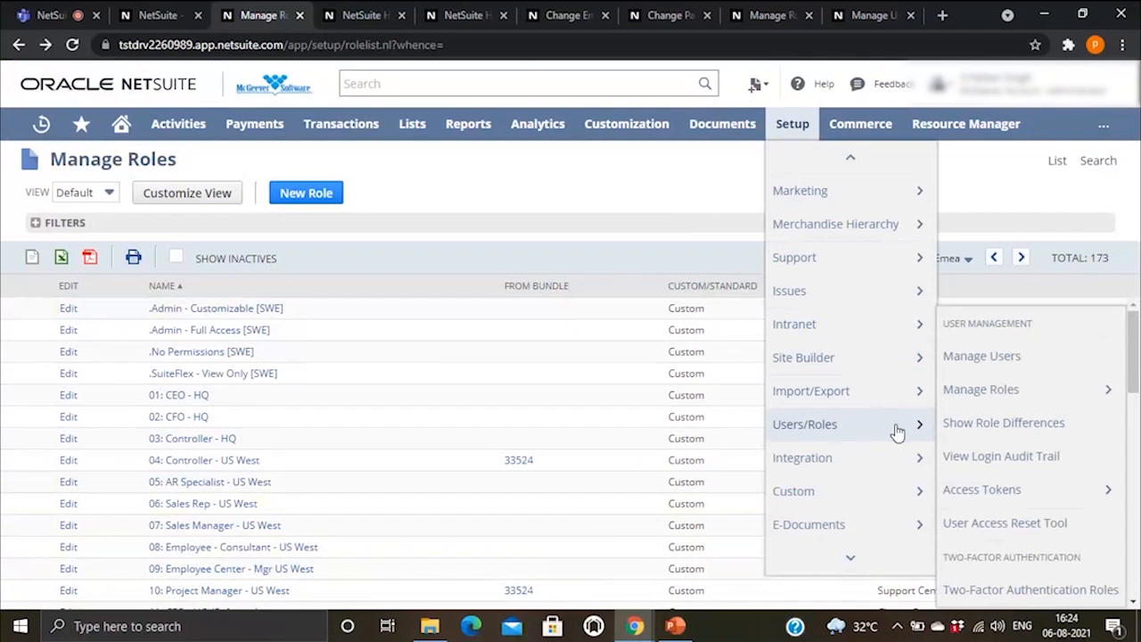
click(983, 356)
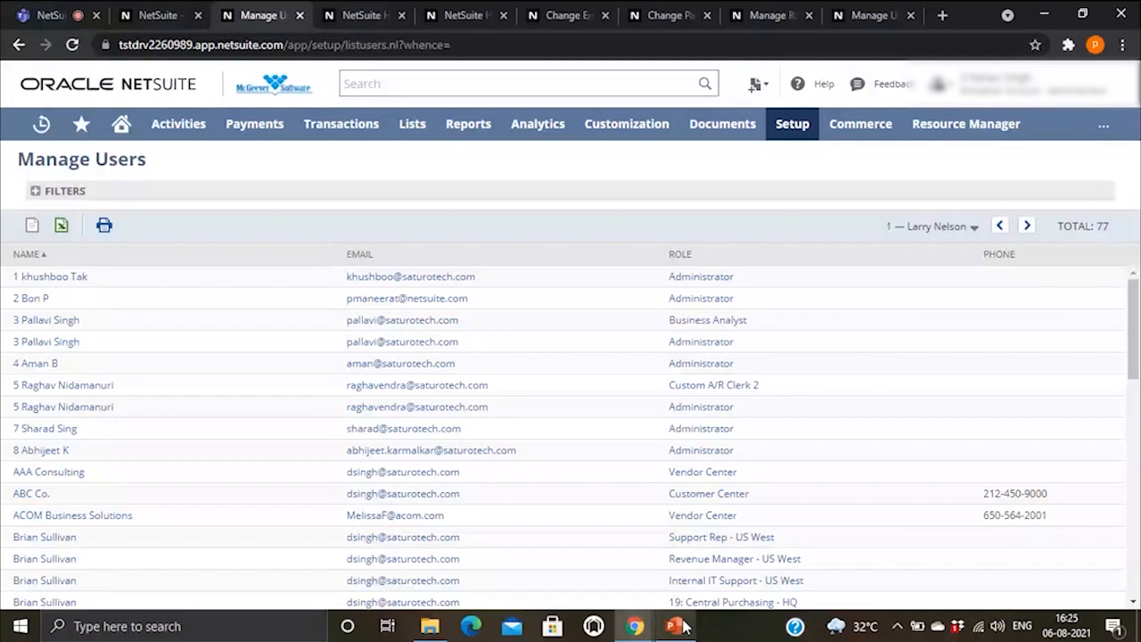
Step: Expand the Manage Users filters and open the Role dropdown's list of roles
mouse_move(684, 628)
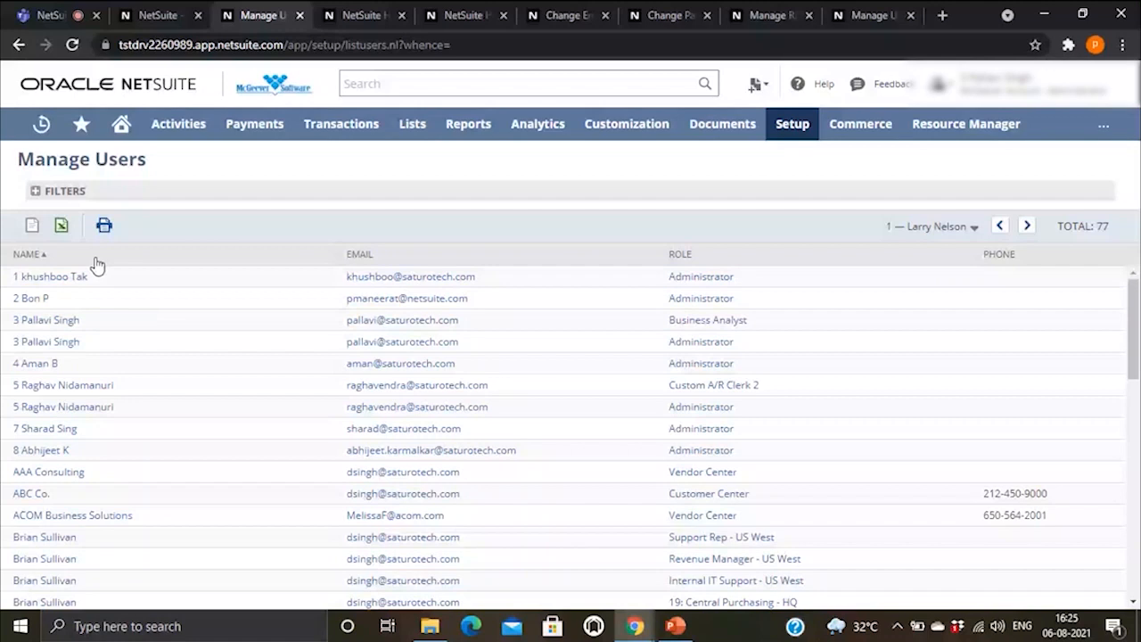
scroll(552, 395, down, 10)
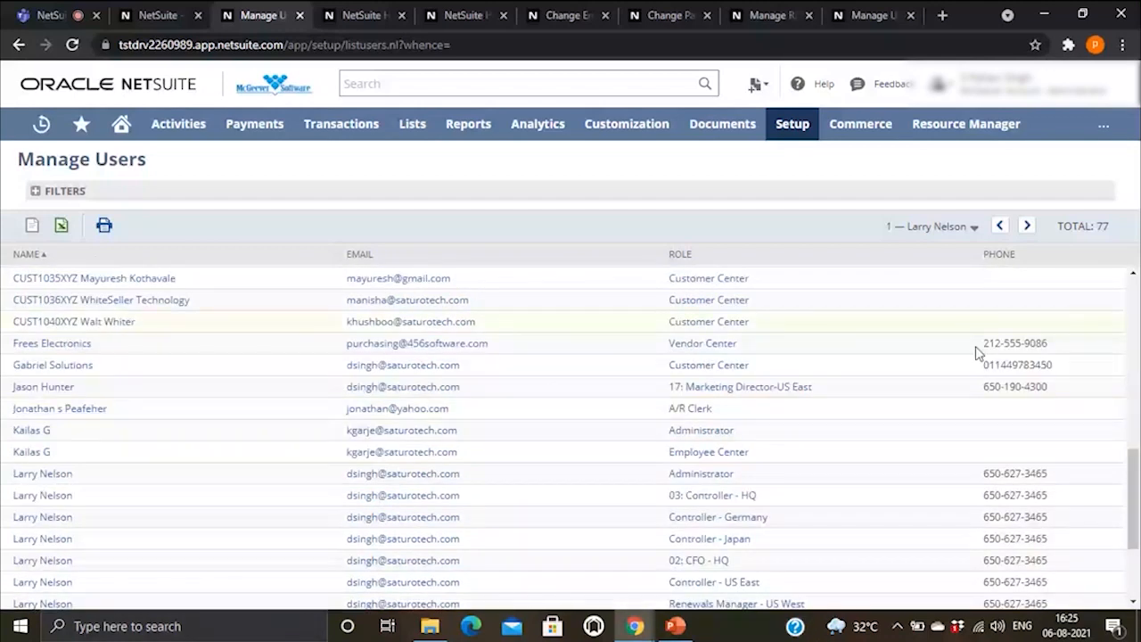
scroll(978, 354, up, 10)
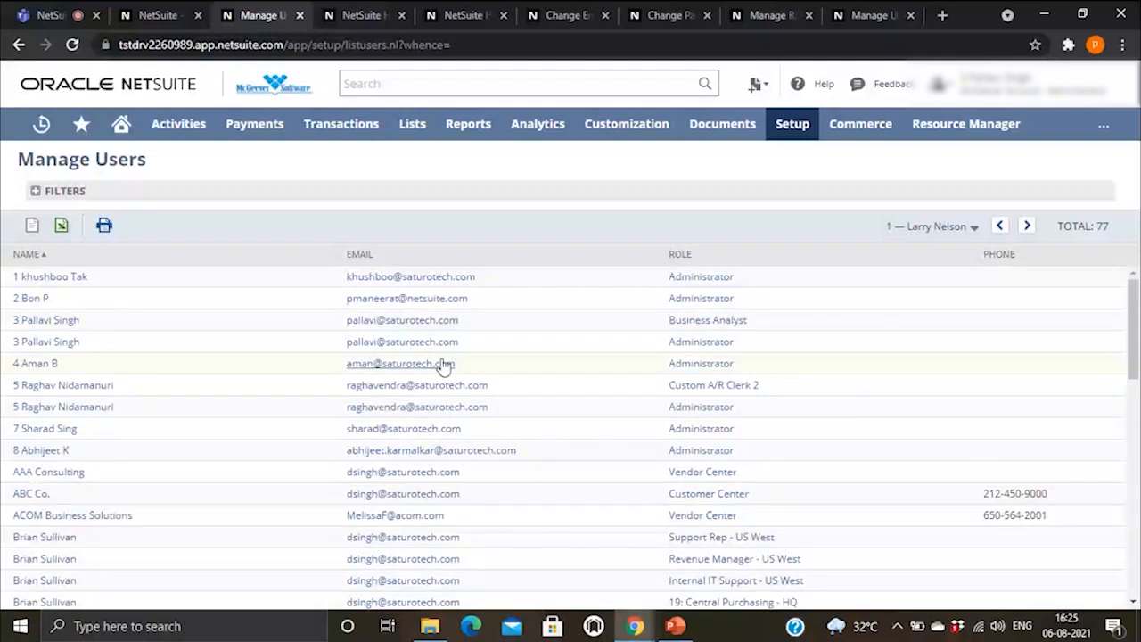
click(47, 191)
click(168, 233)
scroll(167, 305, down, 1)
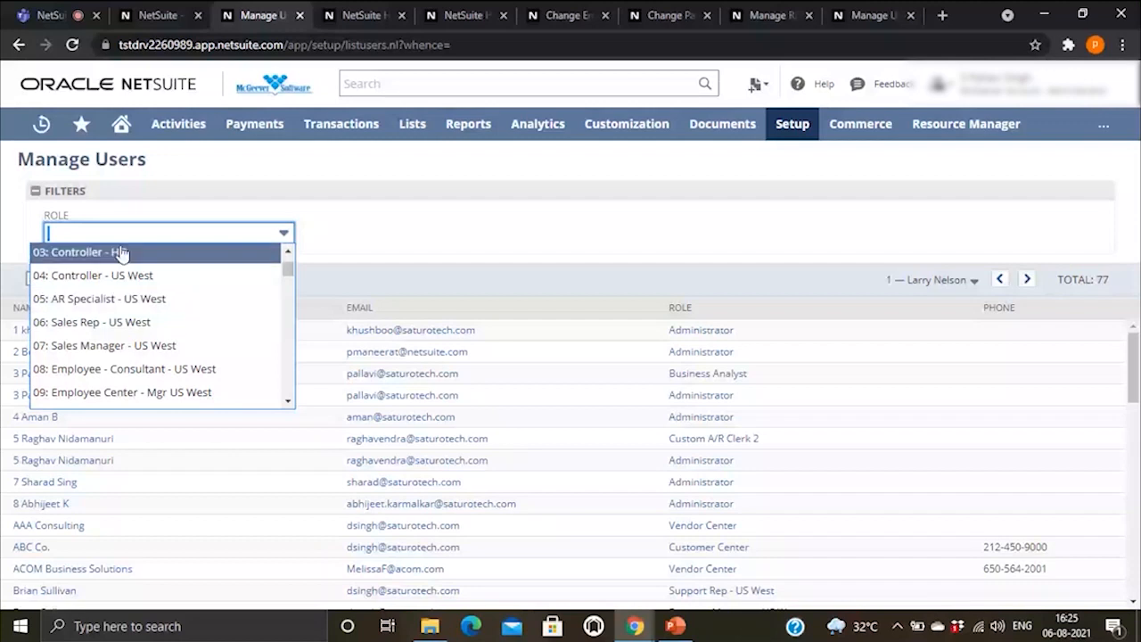
Step: Try several Role filters, including Accountant, settle on Administrator (11 users), then return to slides
click(138, 323)
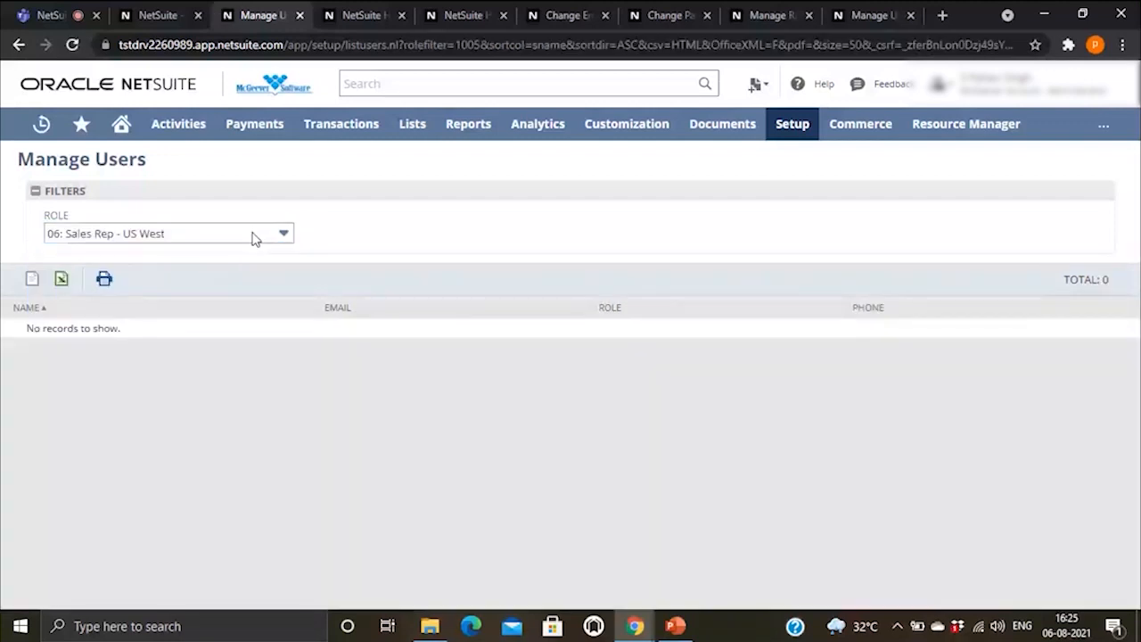
click(252, 236)
click(184, 280)
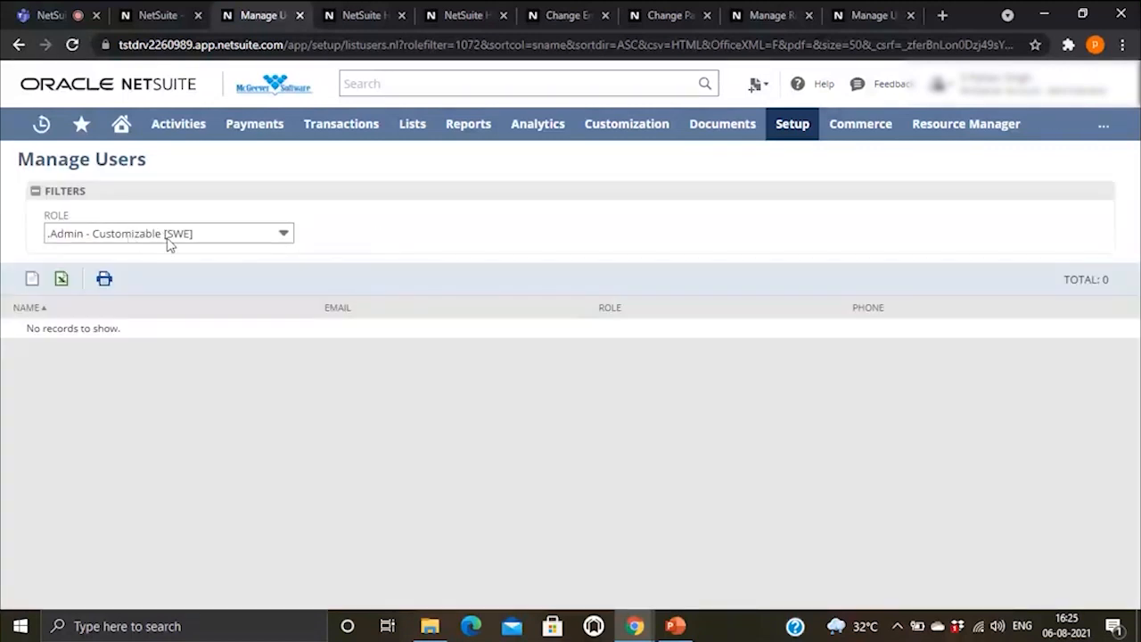
click(167, 240)
scroll(157, 286, down, 4)
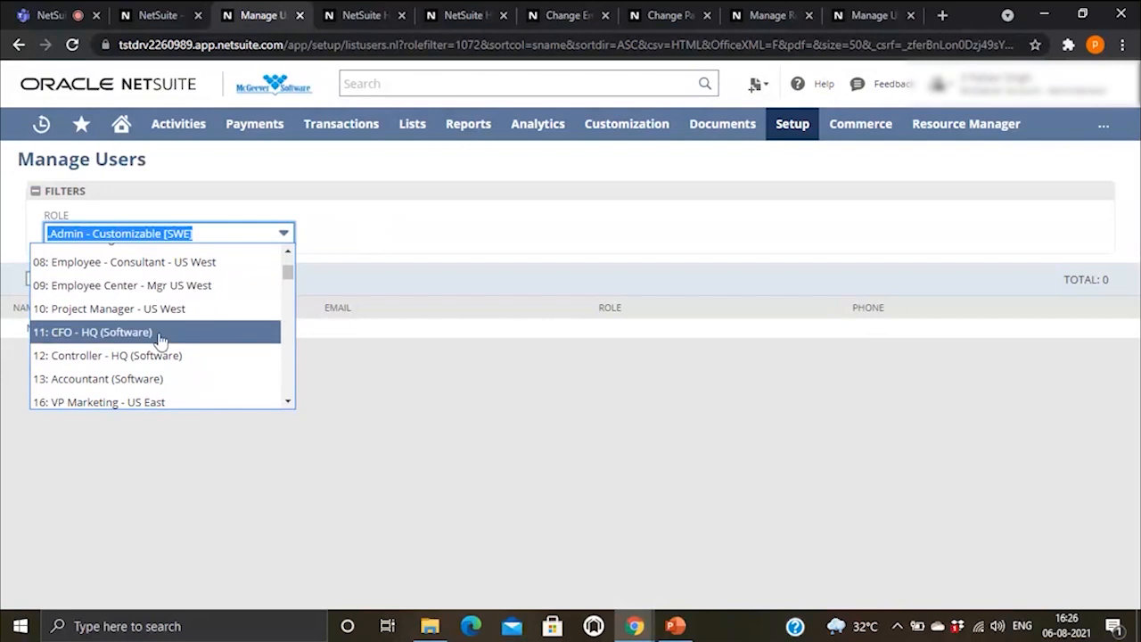
scroll(164, 341, down, 2)
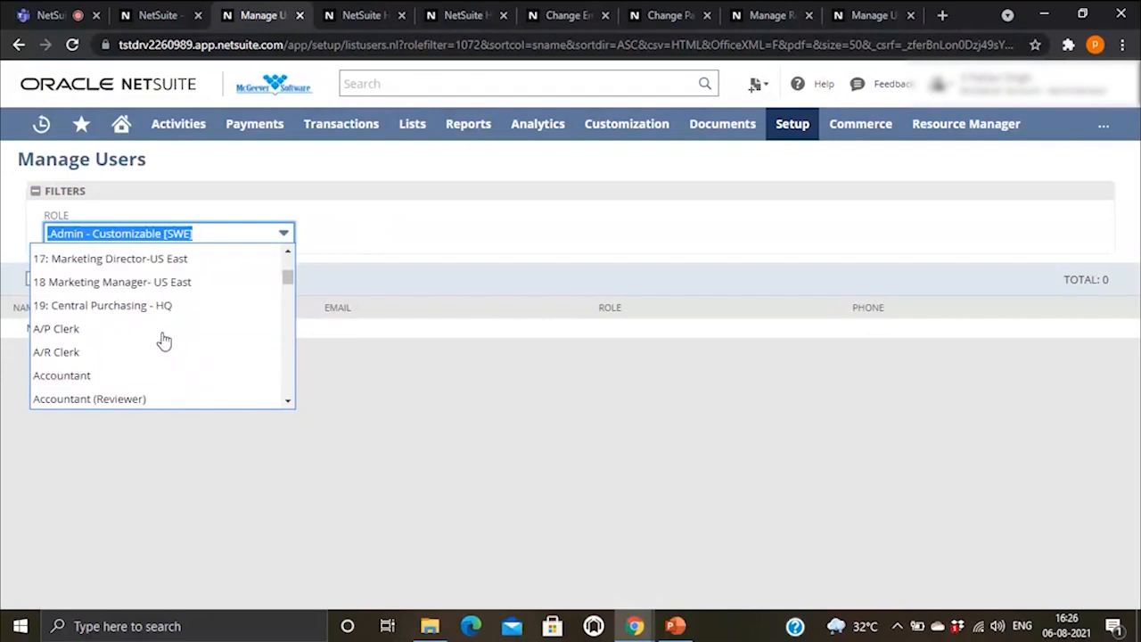
click(142, 377)
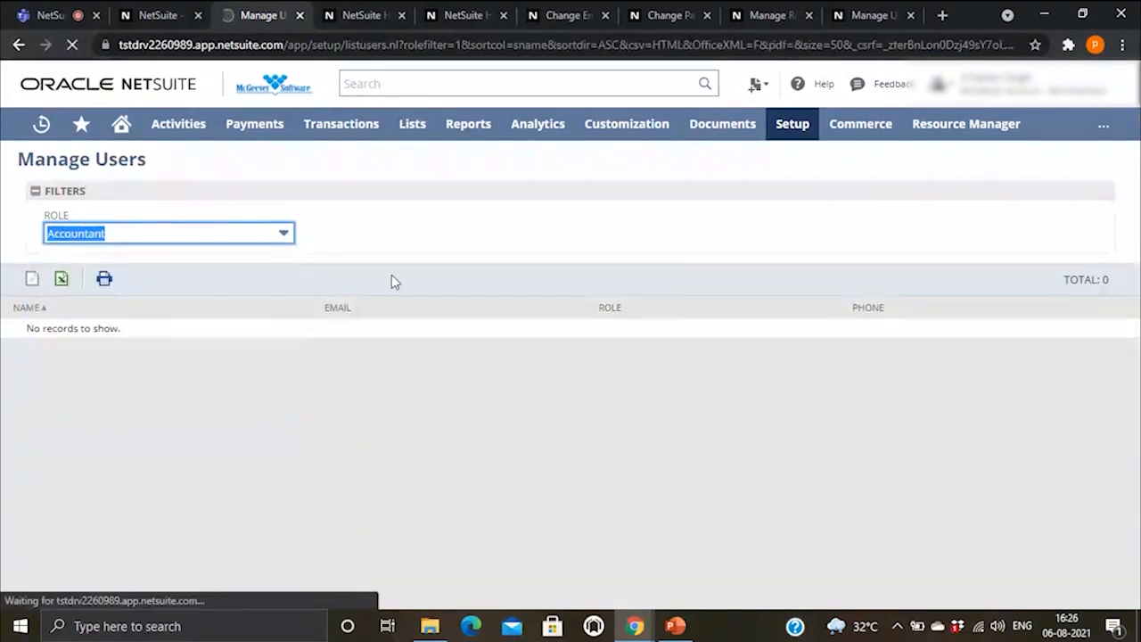
click(263, 237)
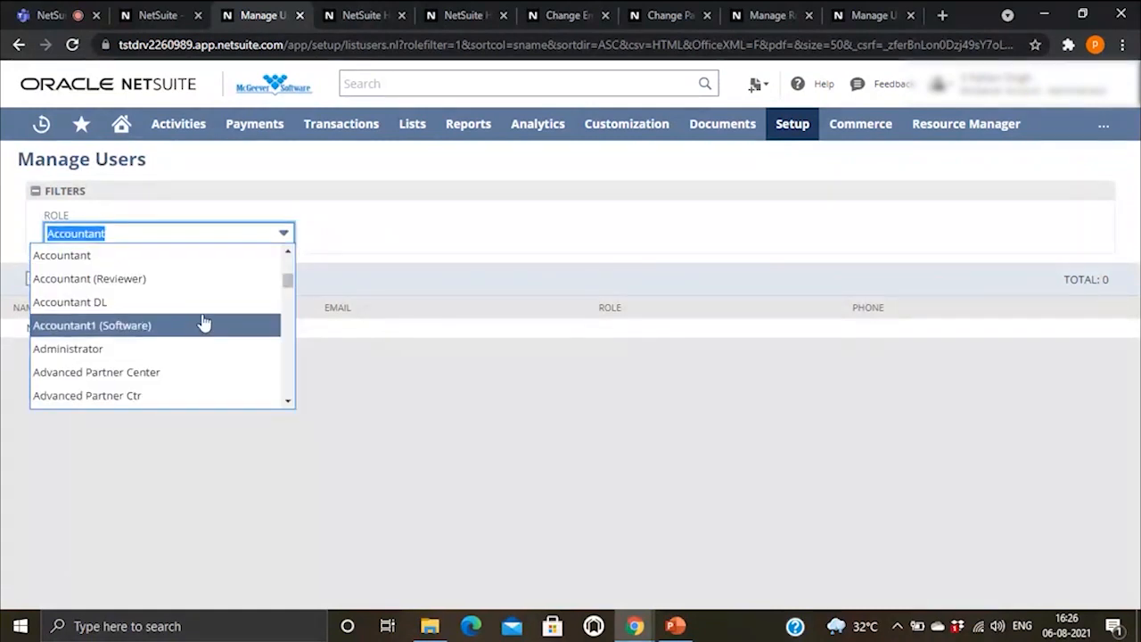
scroll(203, 323, down, 2)
click(138, 271)
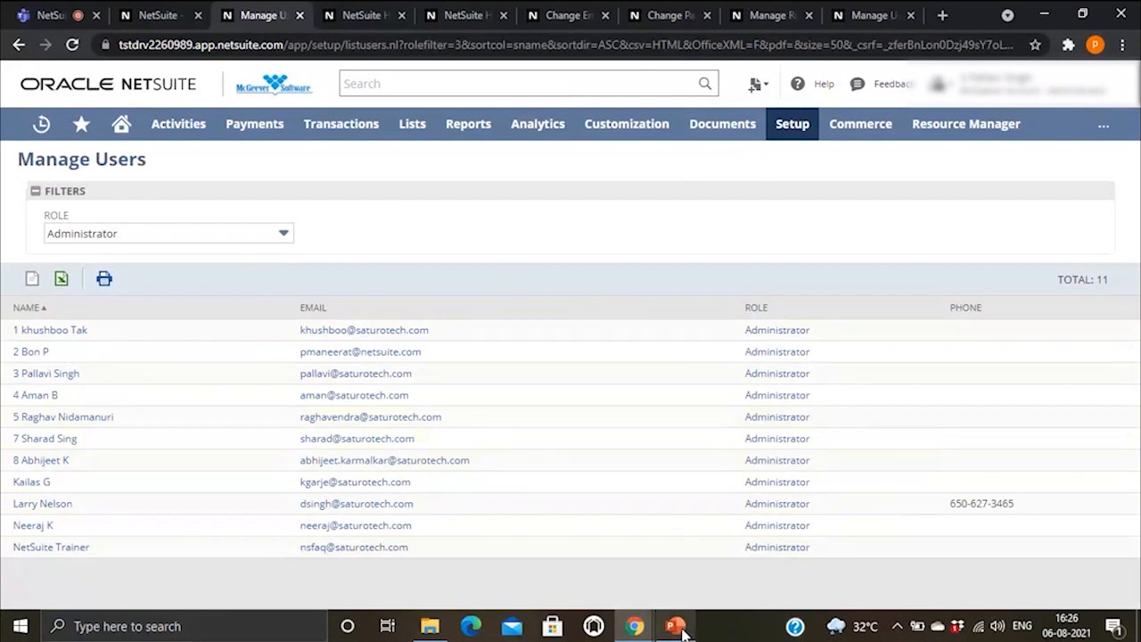
mouse_move(683, 632)
click(679, 558)
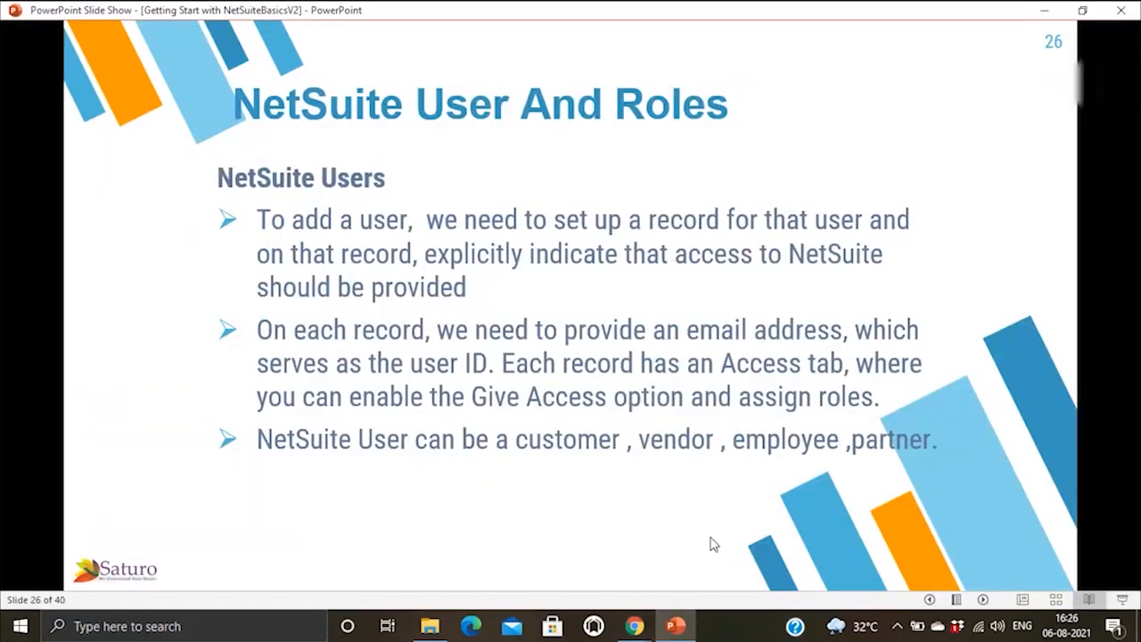
Step: Advance the slide show to slide 27 on Manage Users, then return to NetSuite's Administrator-filtered list of 11 users
click(714, 544)
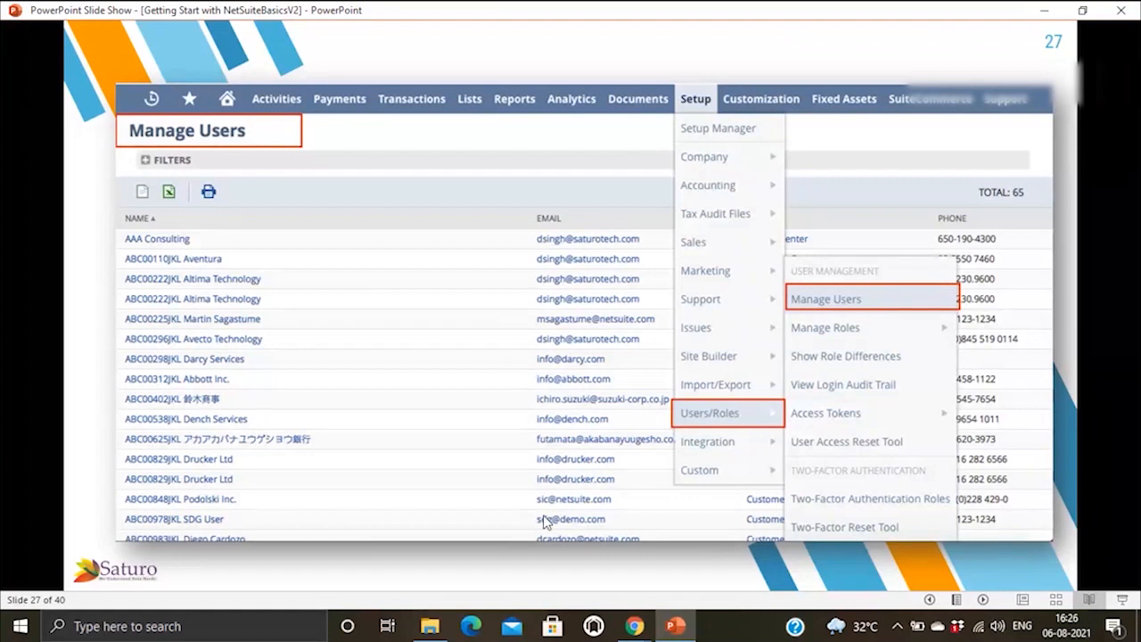
mouse_move(637, 627)
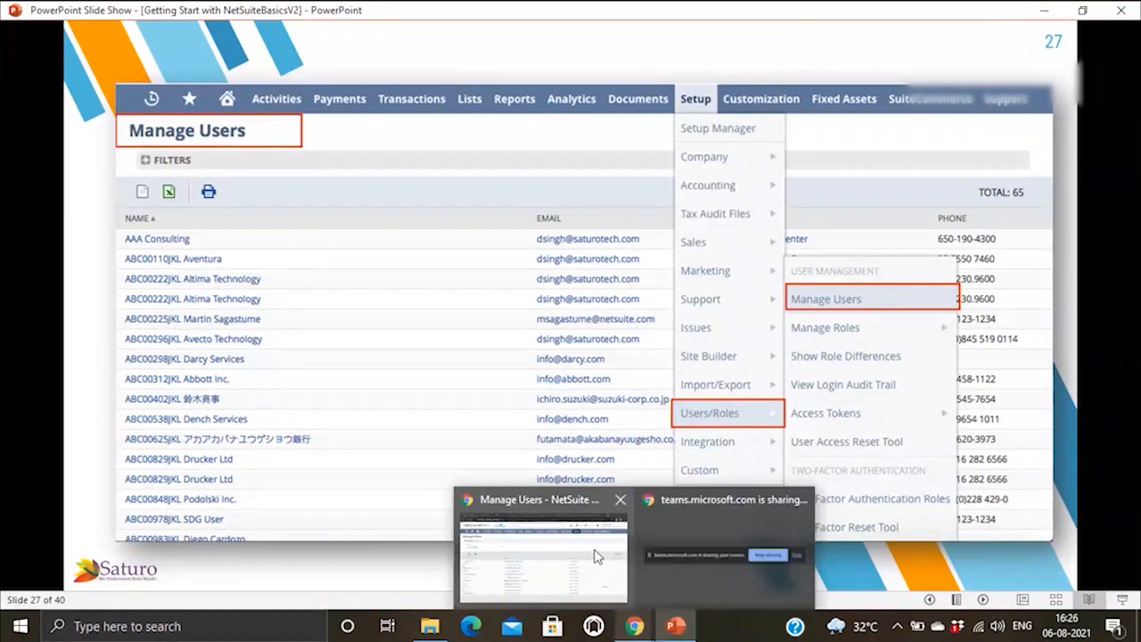
click(586, 556)
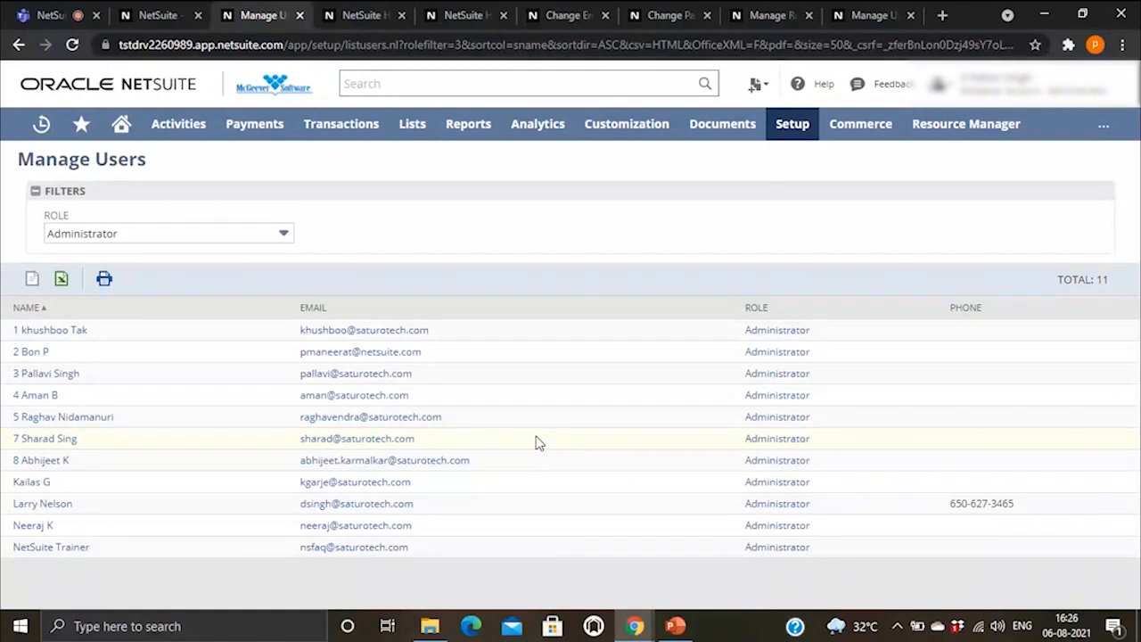
Step: Leave the Manage Users list and open NetSuite's Home dashboard showing the Release 2021.2 notice
click(361, 11)
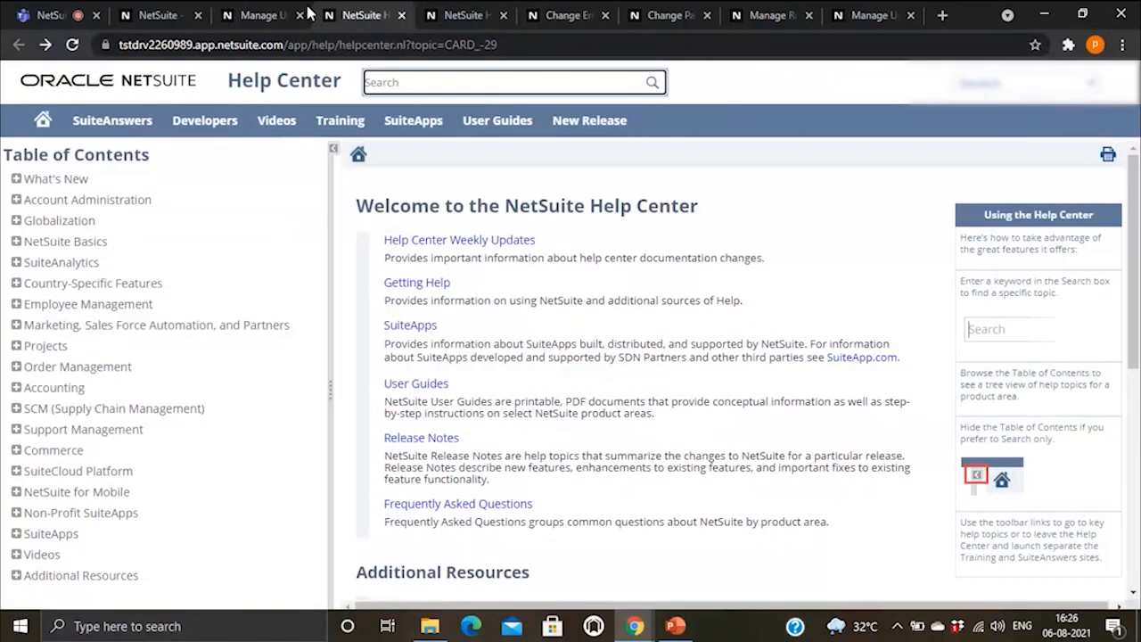
click(267, 11)
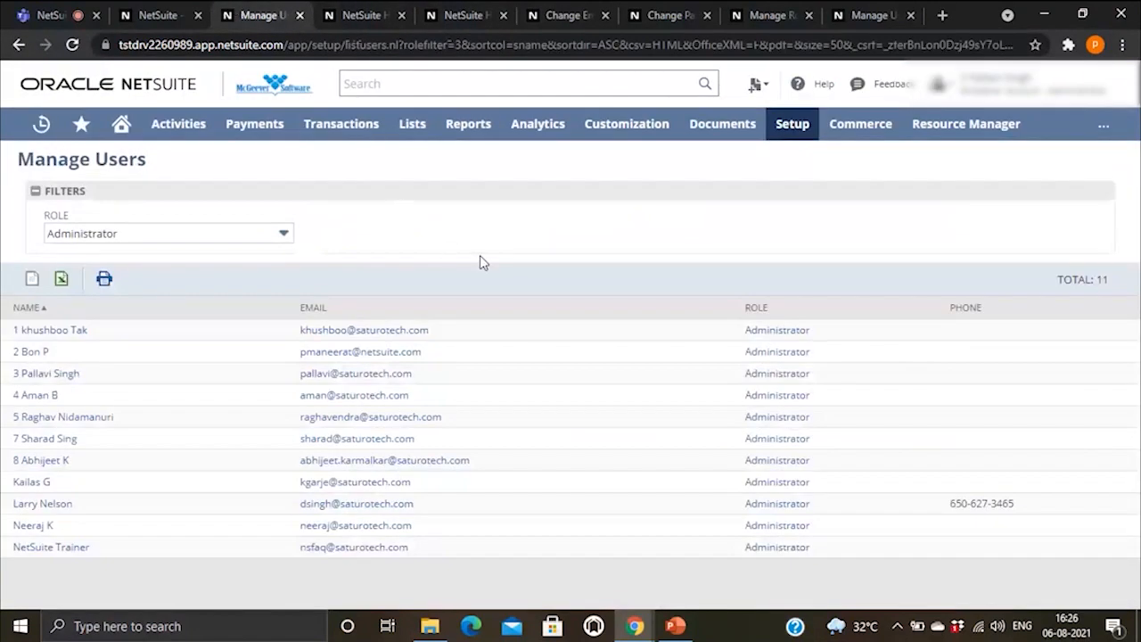
click(19, 47)
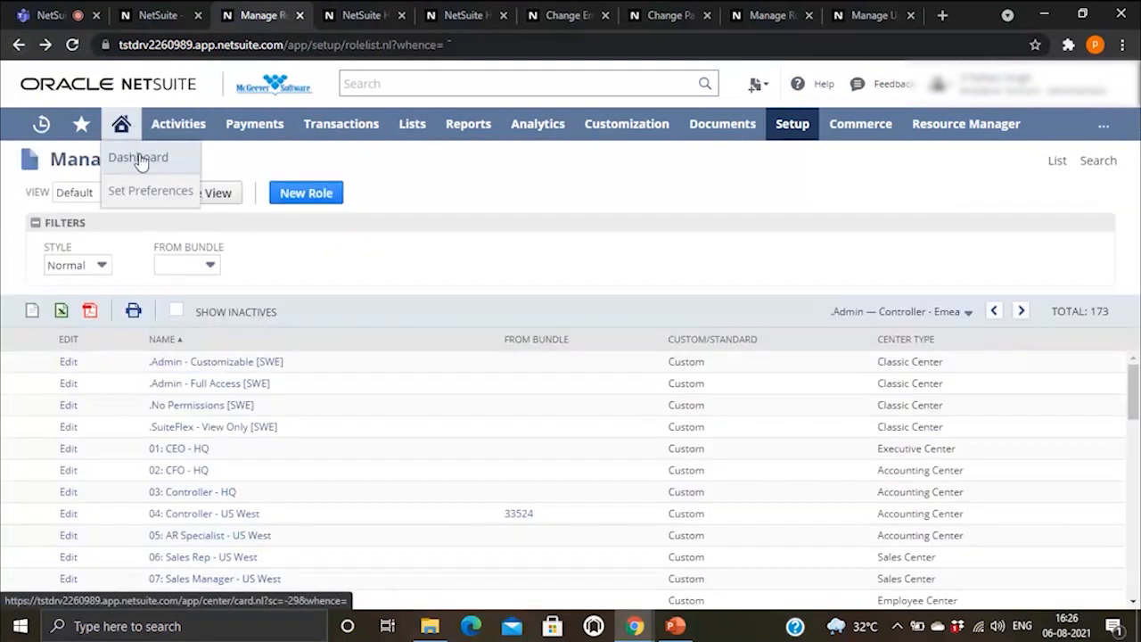
click(138, 157)
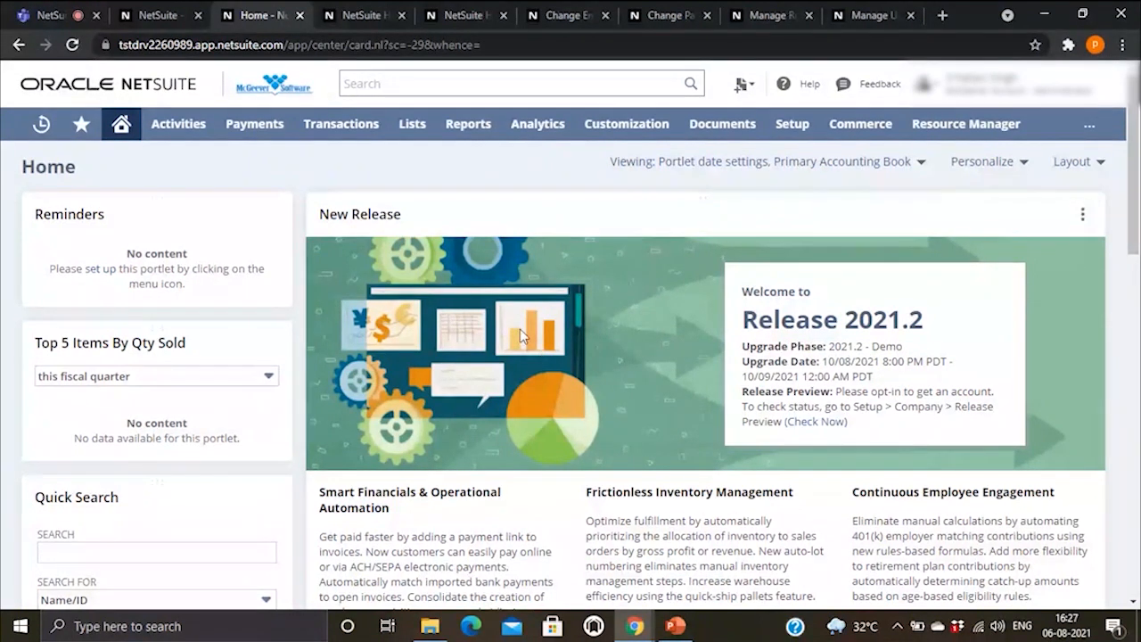
Step: Scroll down the dashboard, then bring the slide show back on slide 27, Manage Users
scroll(506, 306, down, 2)
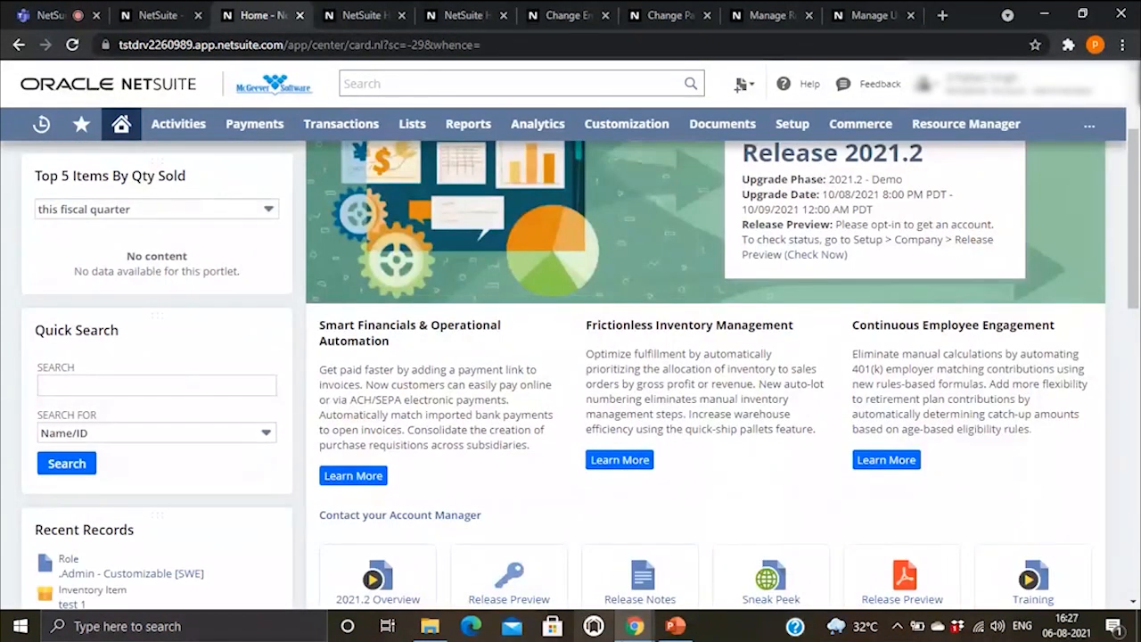
mouse_move(636, 629)
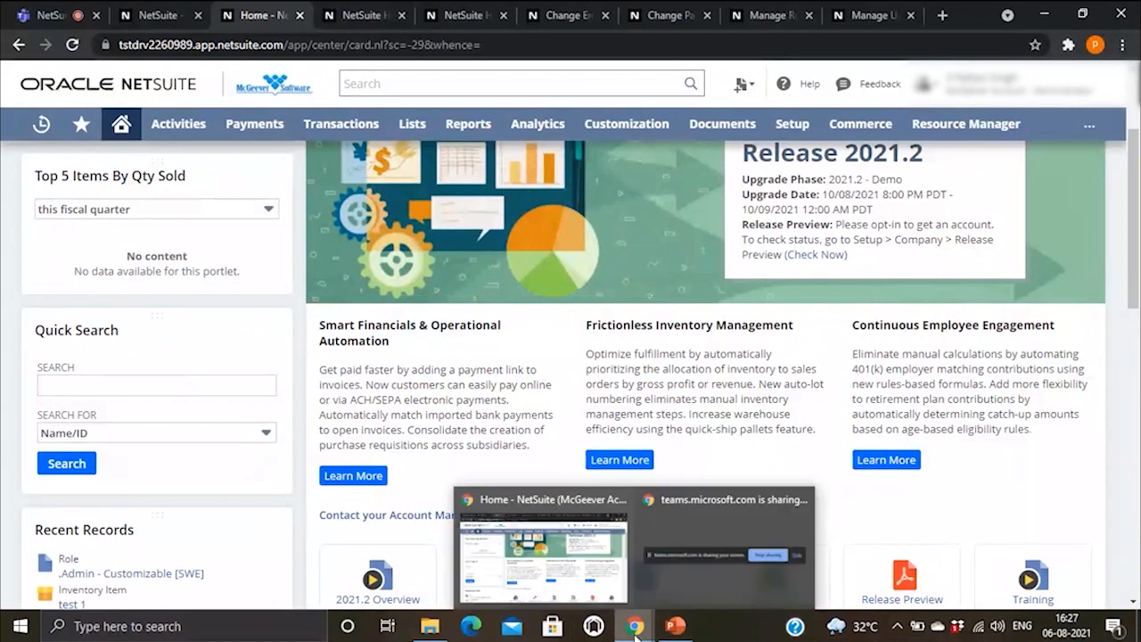
click(673, 580)
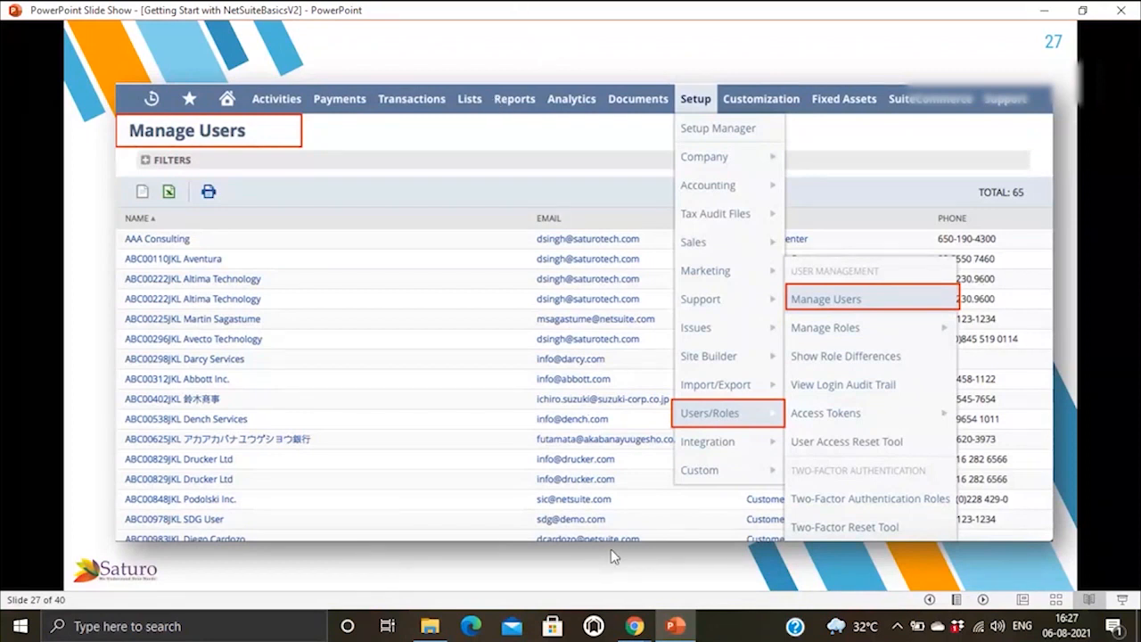
mouse_move(636, 630)
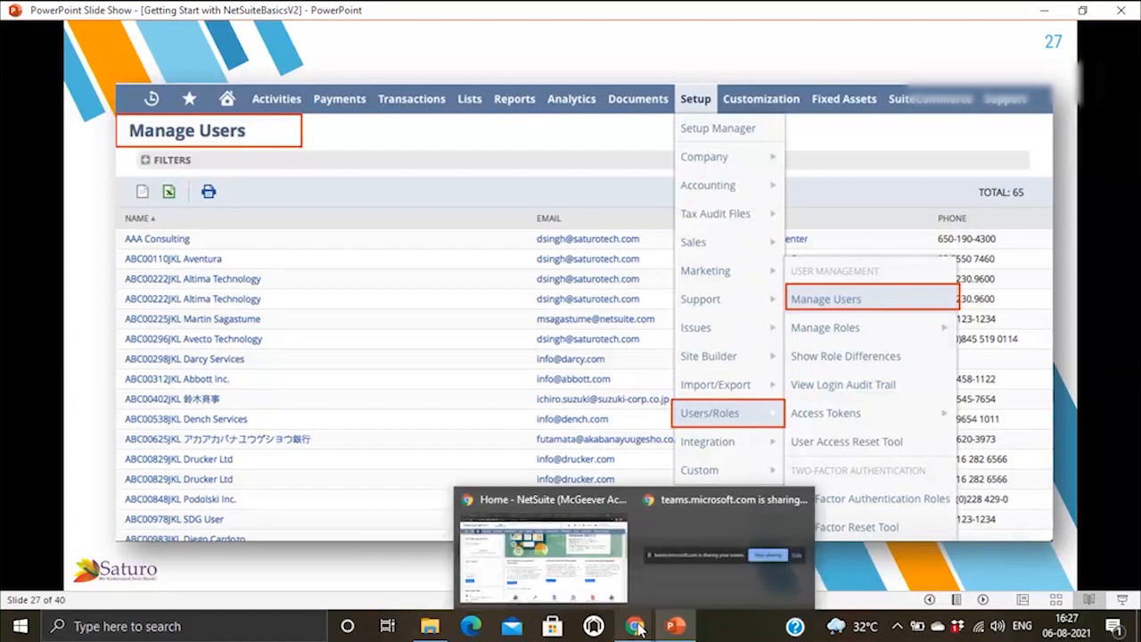